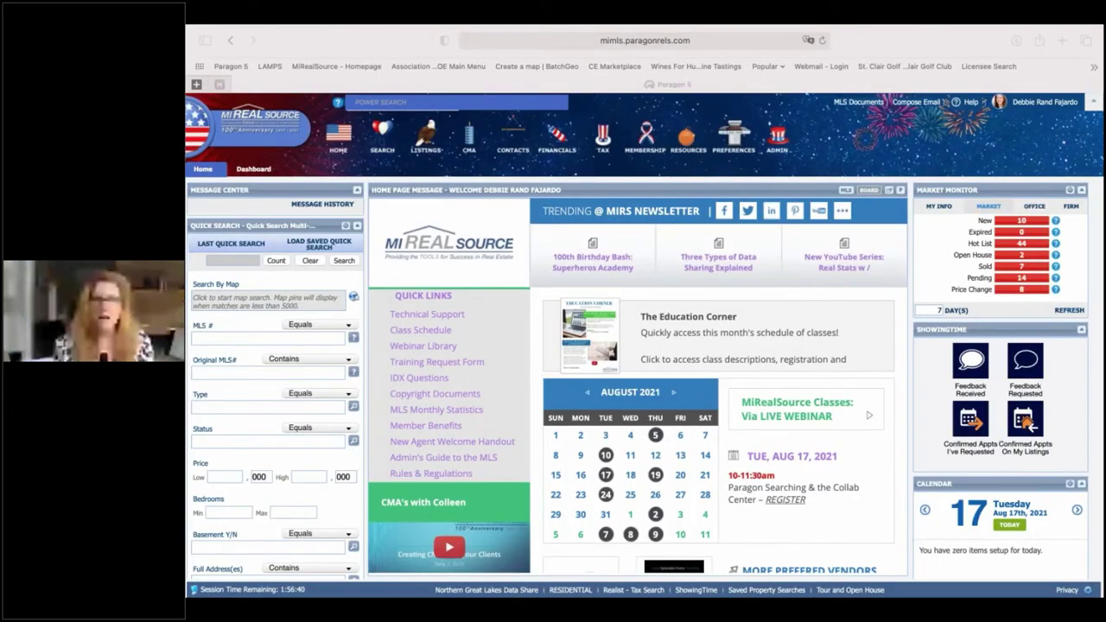
- Start a new Residential search from the Search menu and zoom the page in twice
left_click(382, 138)
left_click(386, 182)
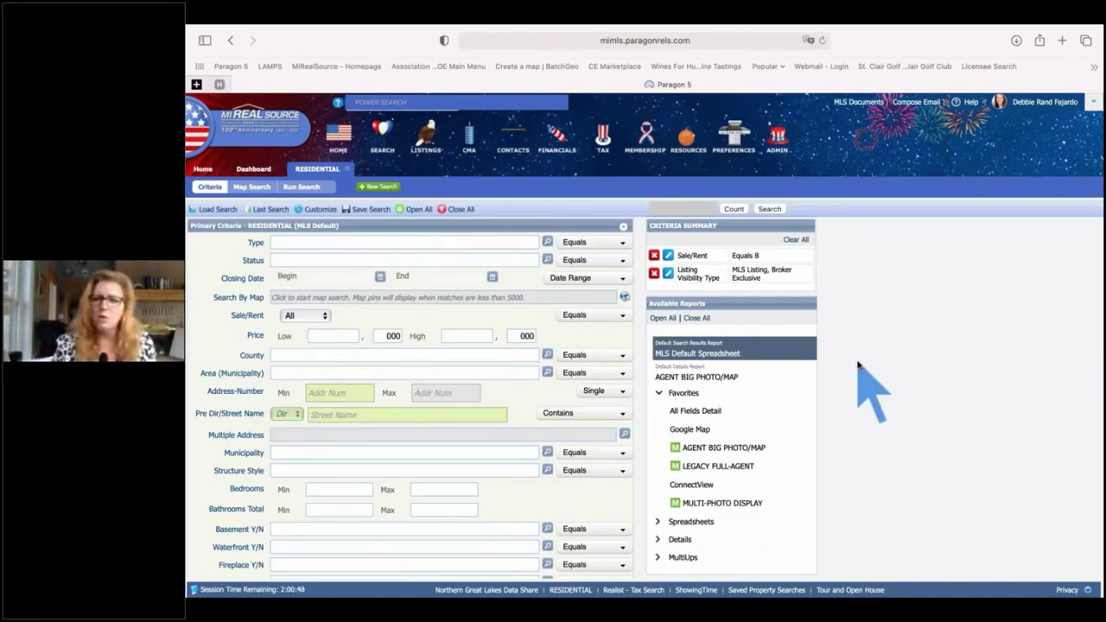
key("super+equal")
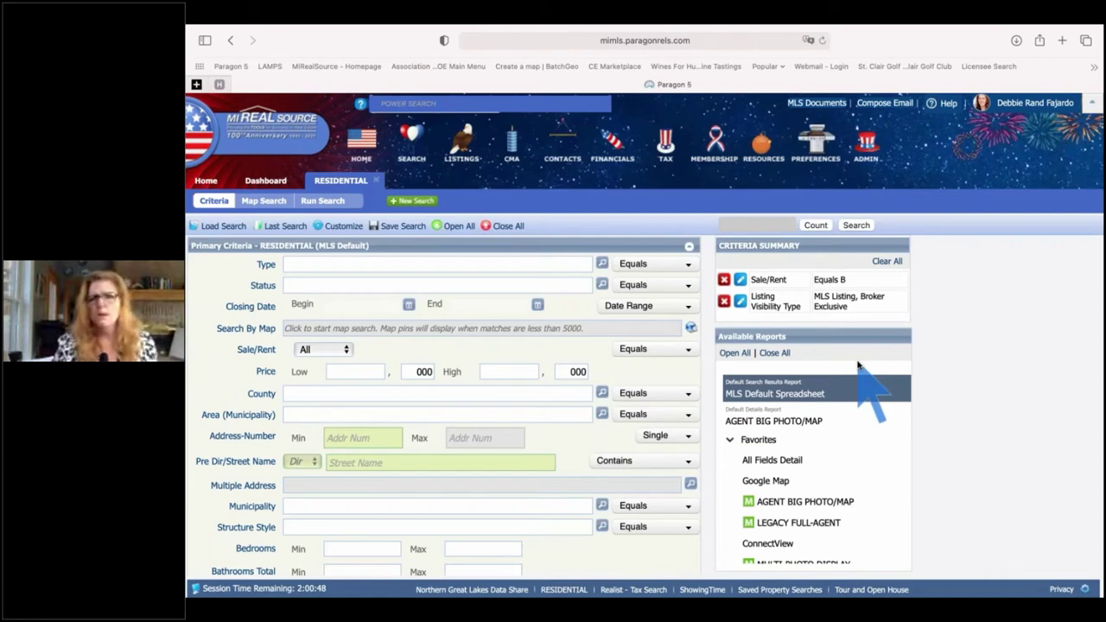
key("super+equal")
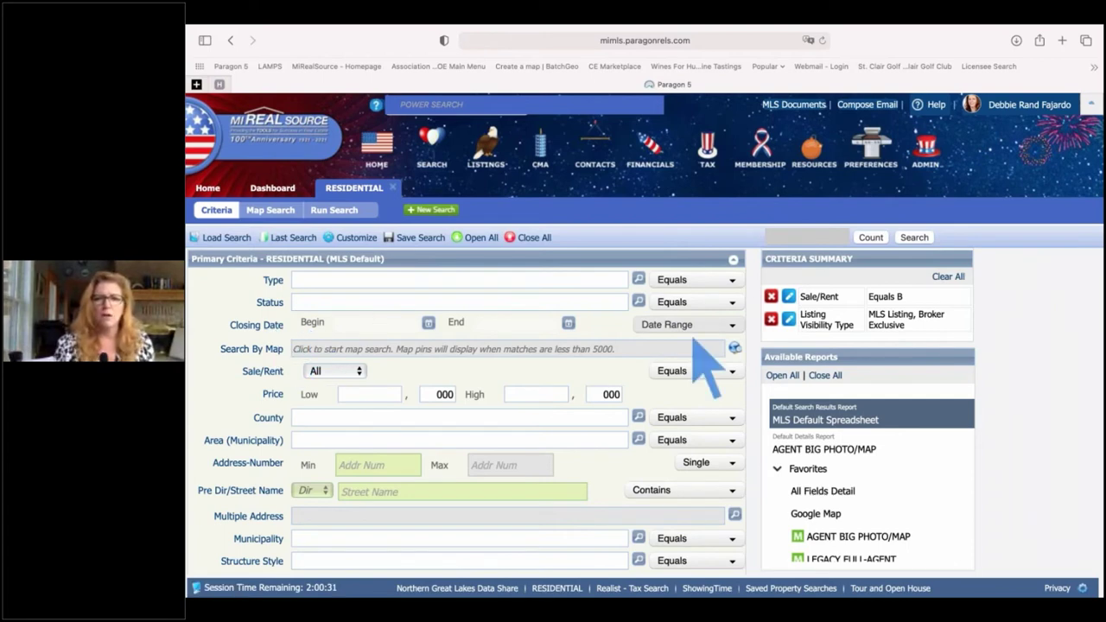
- Set the Pre Dir/Street Name criterion to Contains 'vine'
scroll(696, 342, "down", 3)
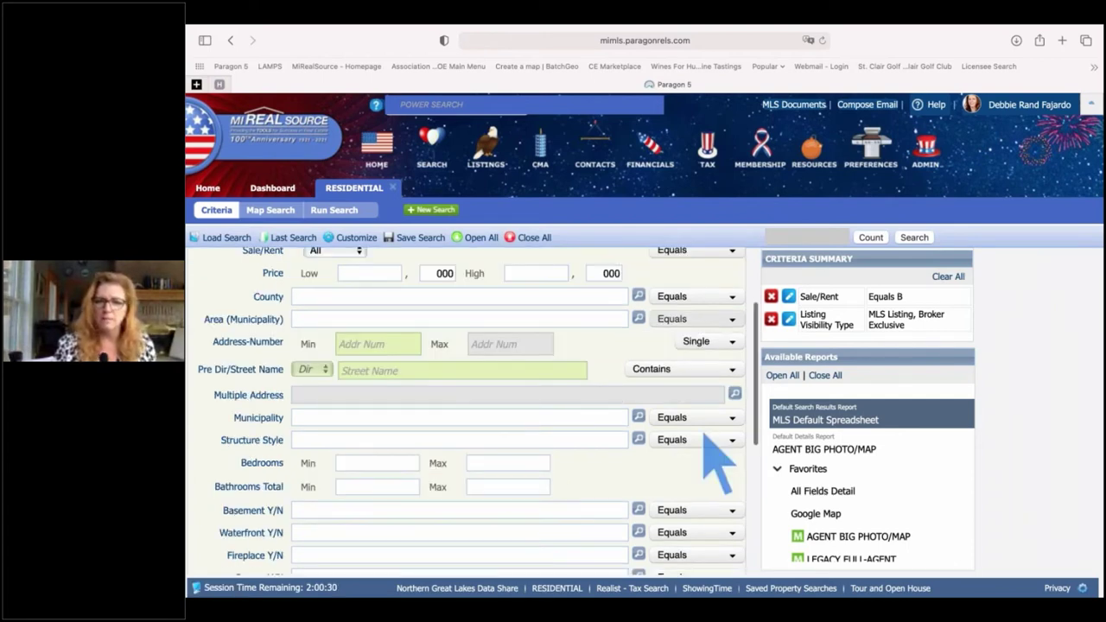
scroll(700, 398, "down", 1)
left_click(687, 344)
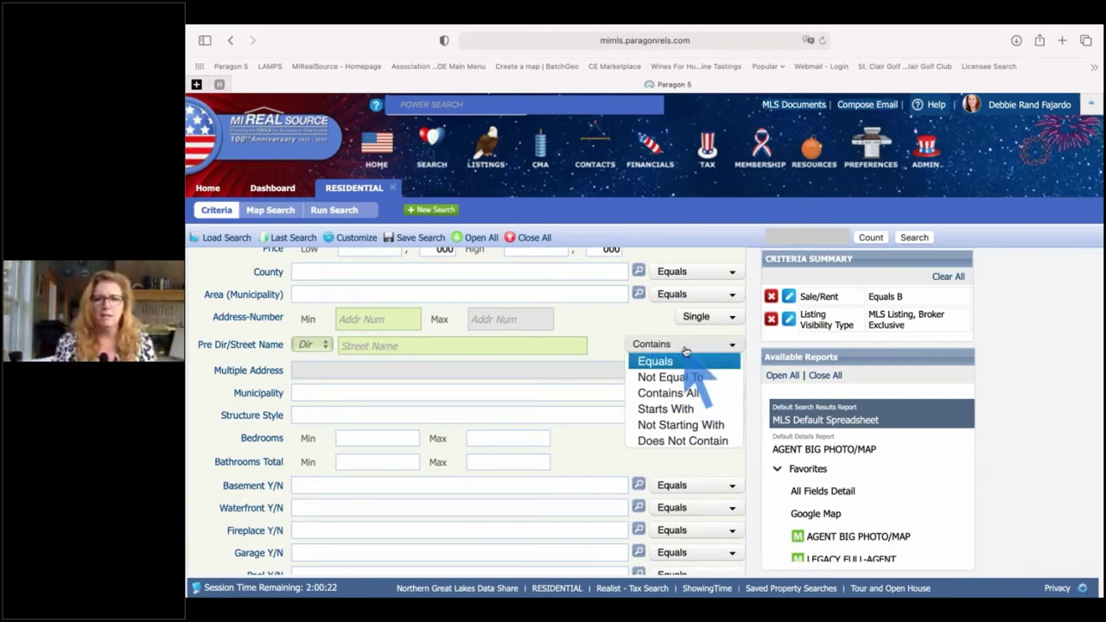
left_click(473, 346)
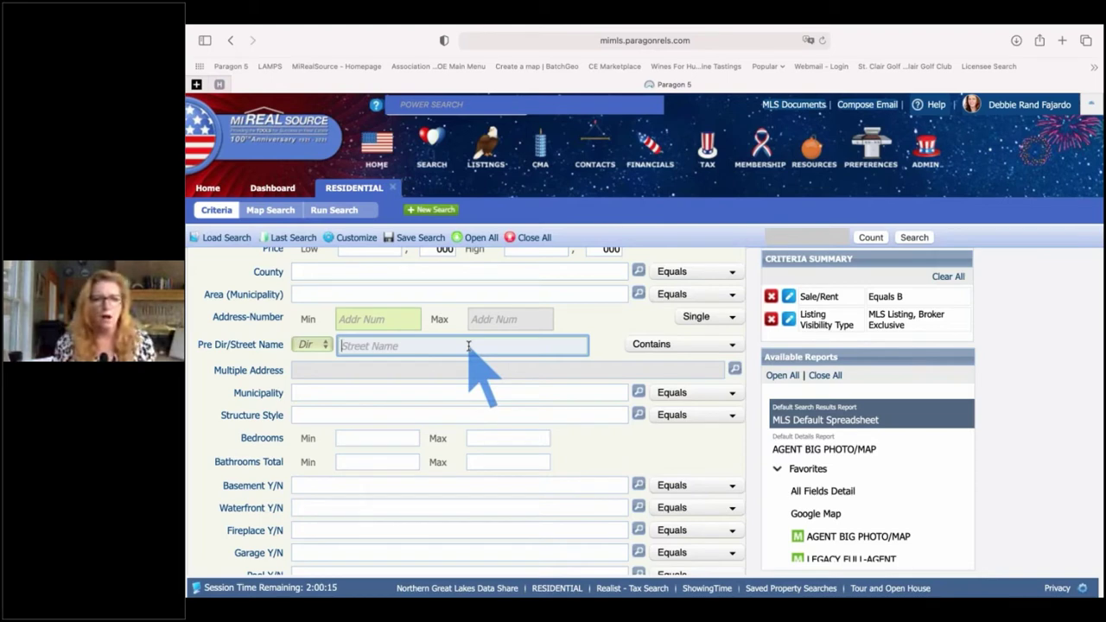
type("vine")
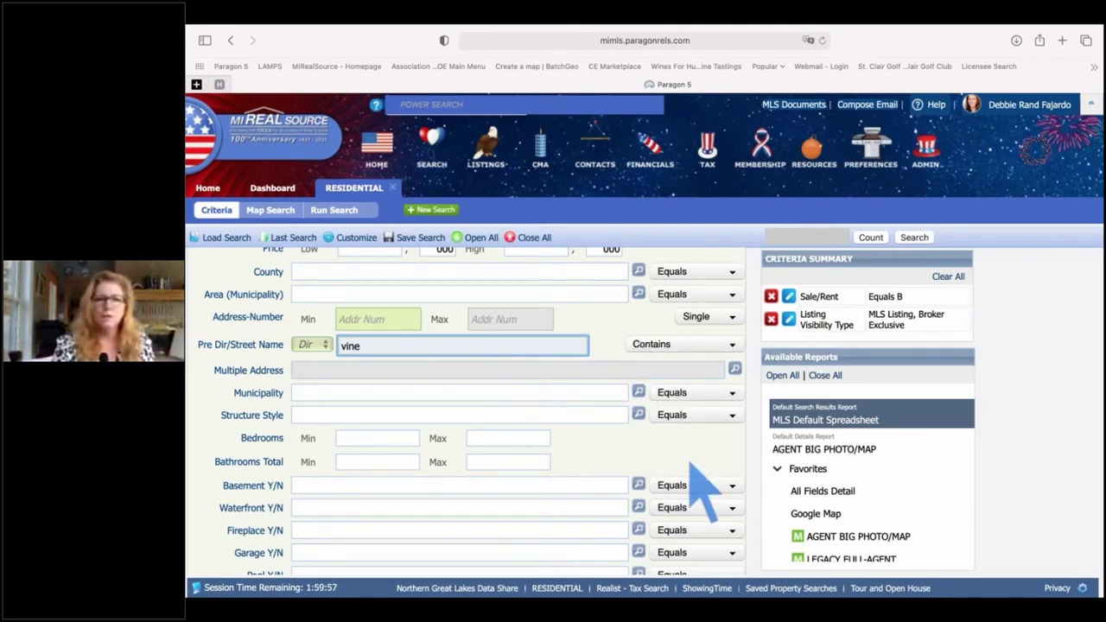
scroll(683, 475, "down", 2)
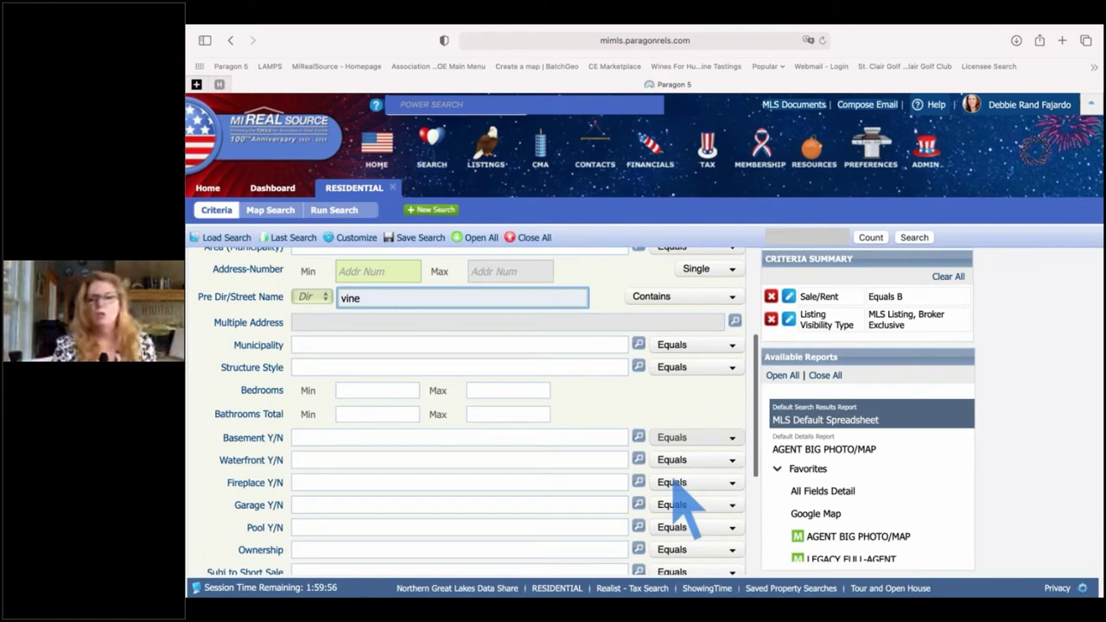
- Change the Municipality criterion's operator to Not Equal To
left_click(730, 345)
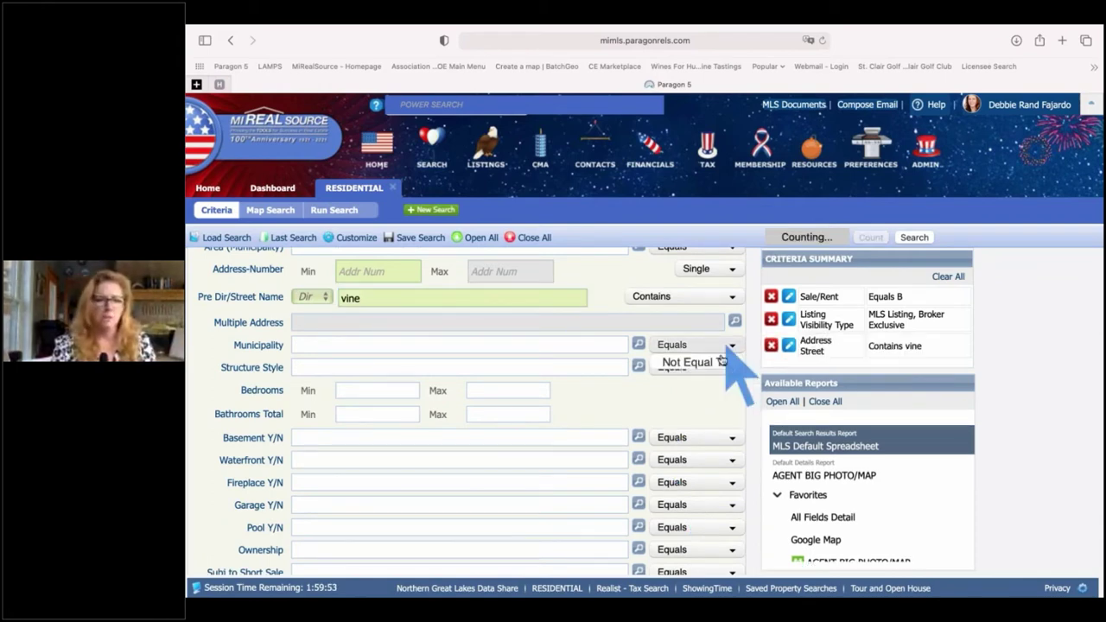
left_click(691, 363)
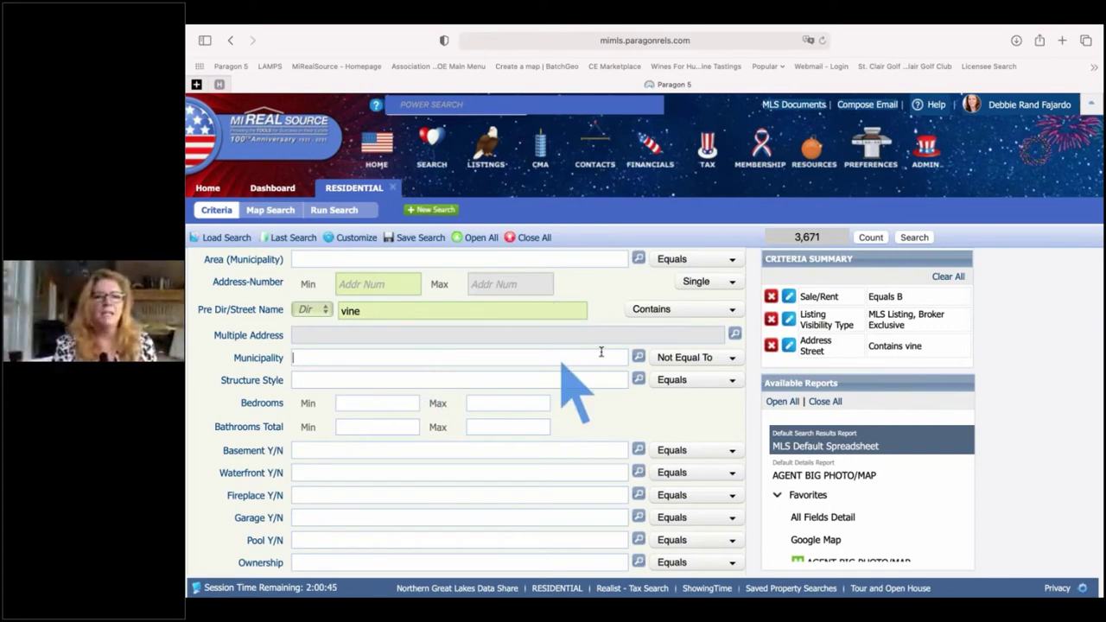
scroll(521, 406, "down", 2)
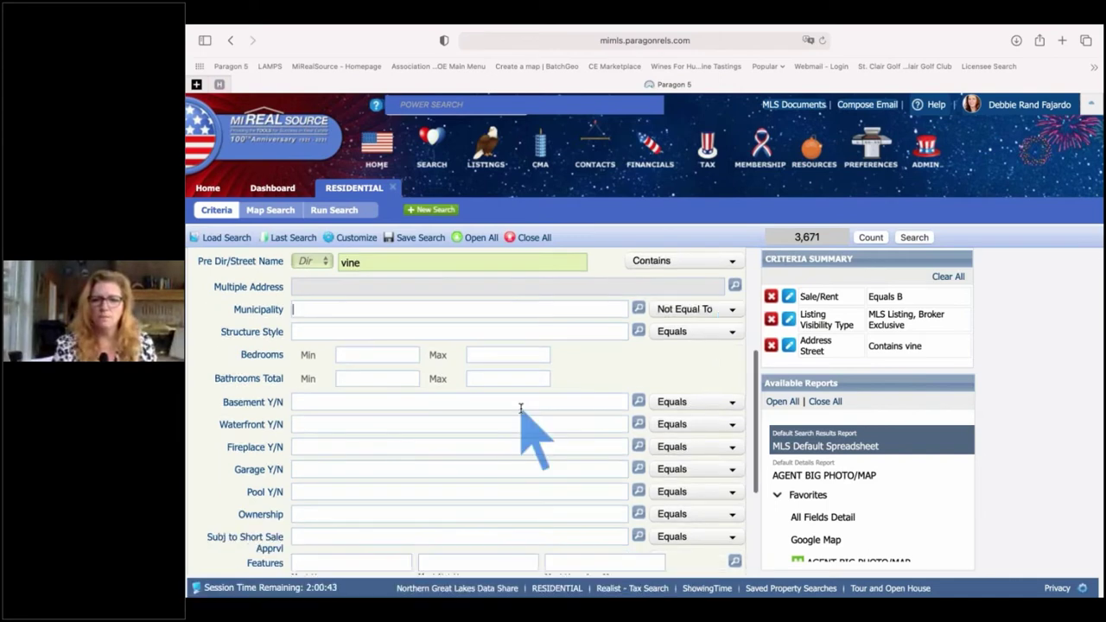
scroll(521, 407, "down", 5)
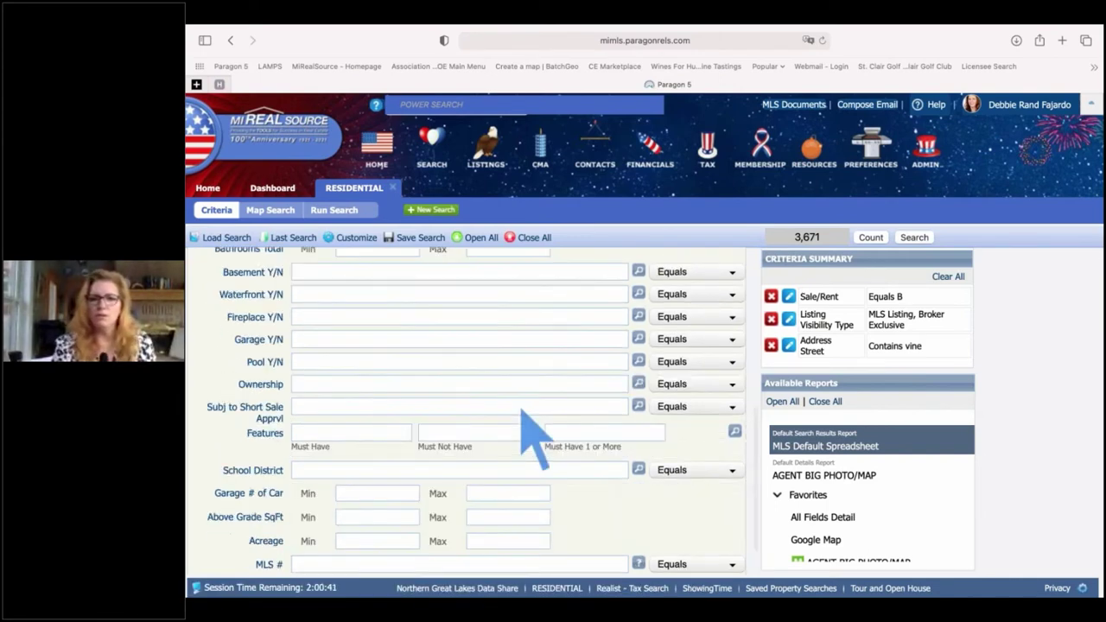
- Reload the MLS site to return to the Home page
scroll(521, 410, "up", 7)
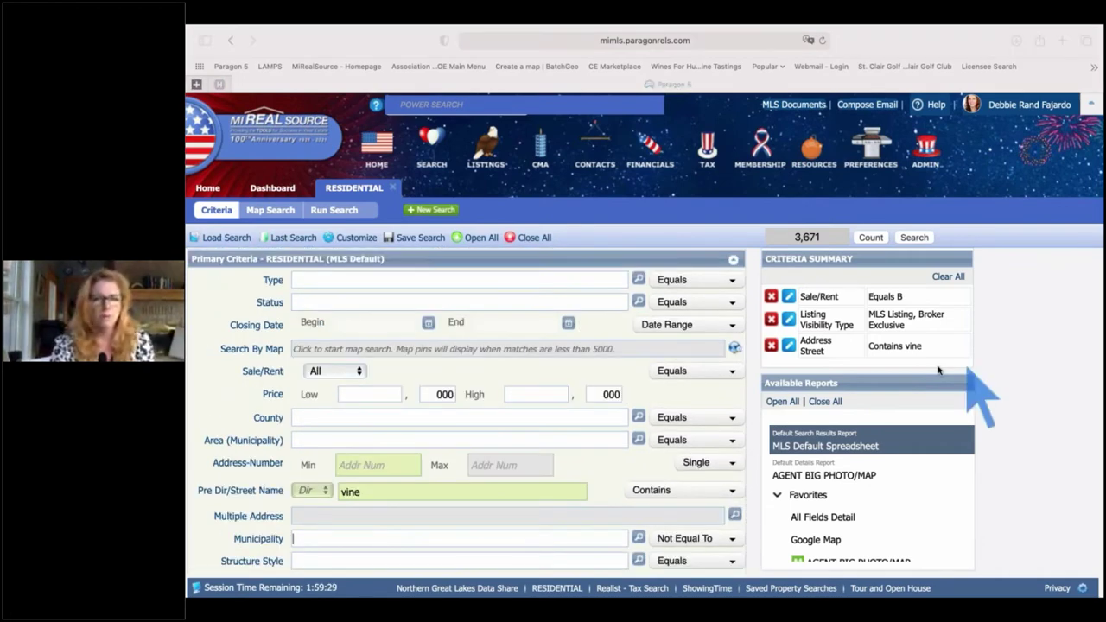
left_click(997, 337)
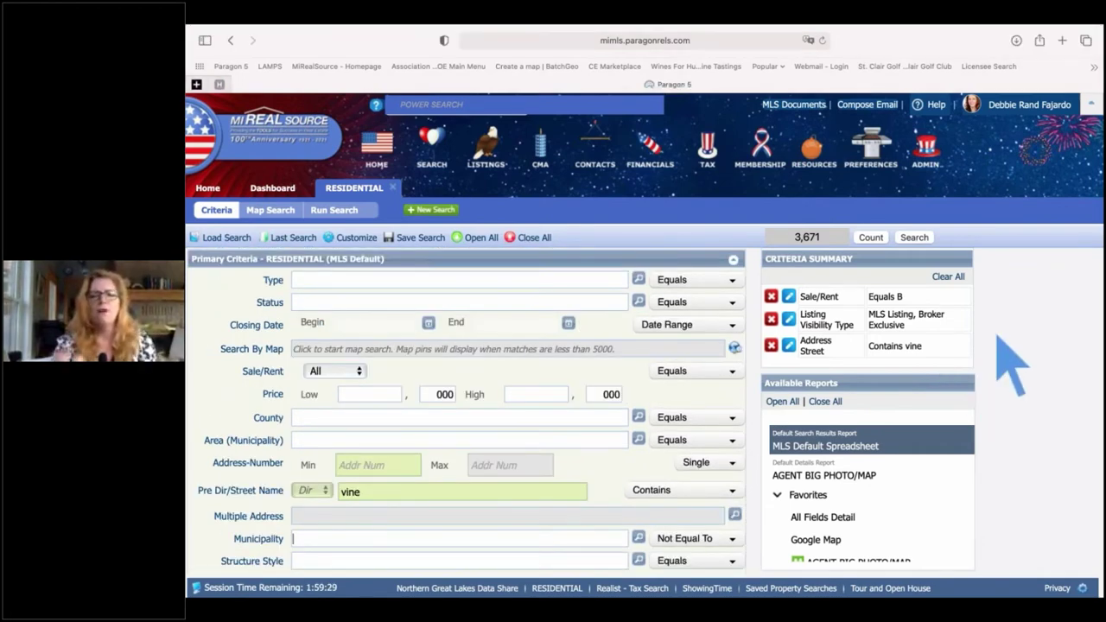
key("super+r")
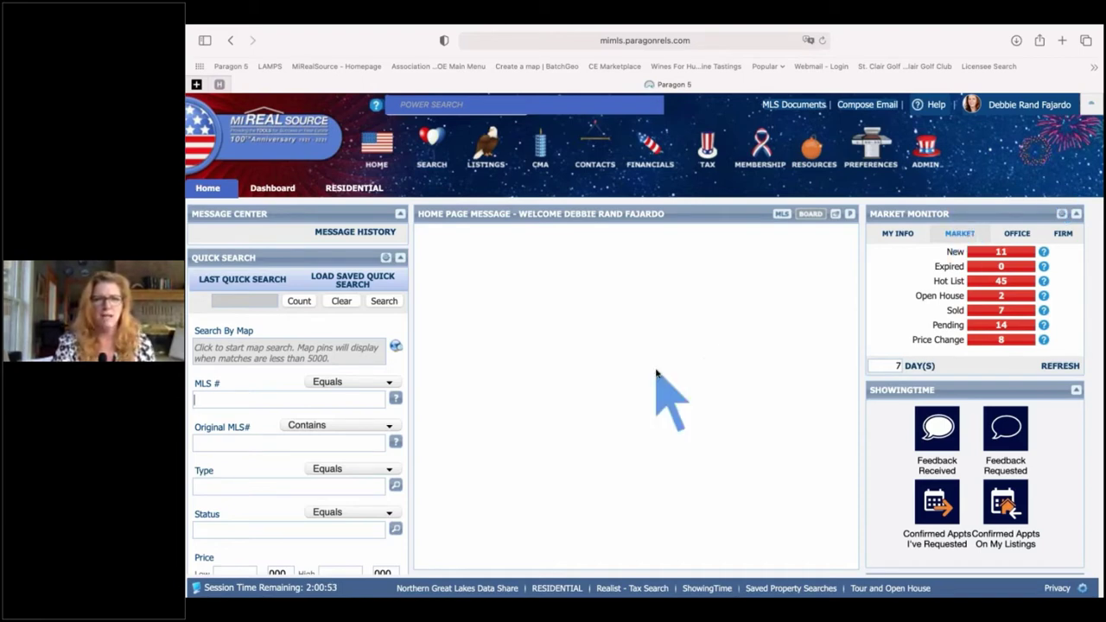
scroll(656, 373, "down", 2)
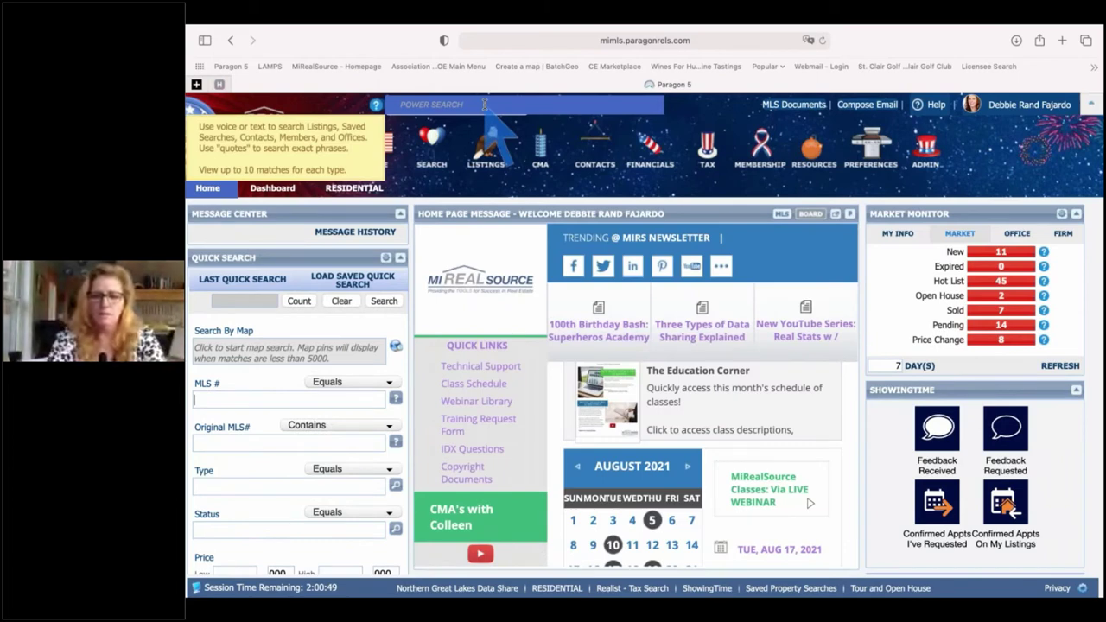
left_click(465, 103)
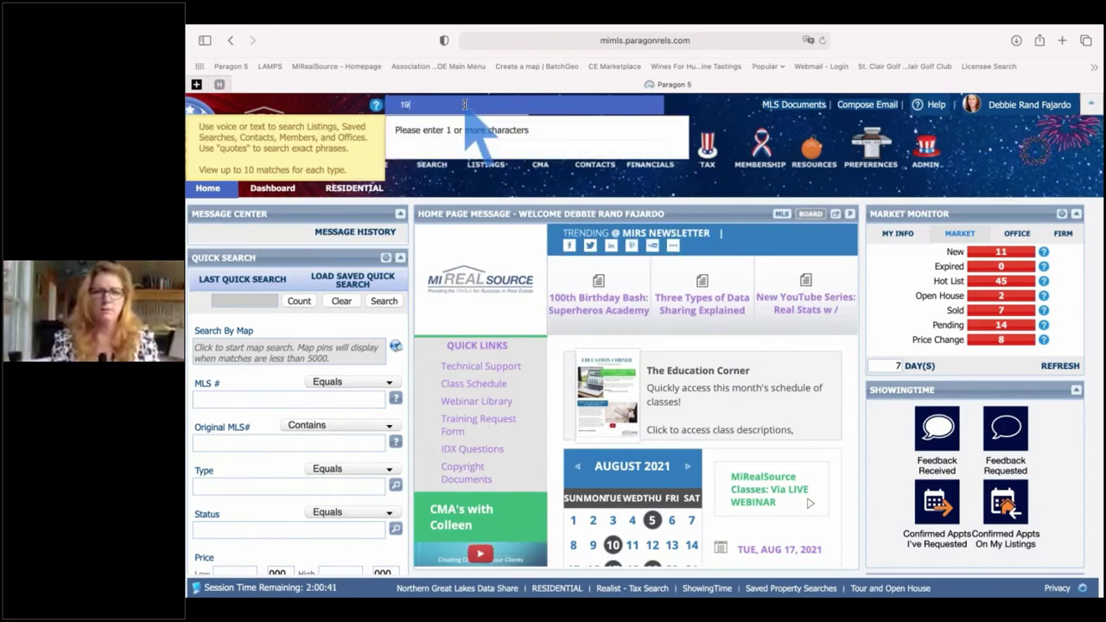
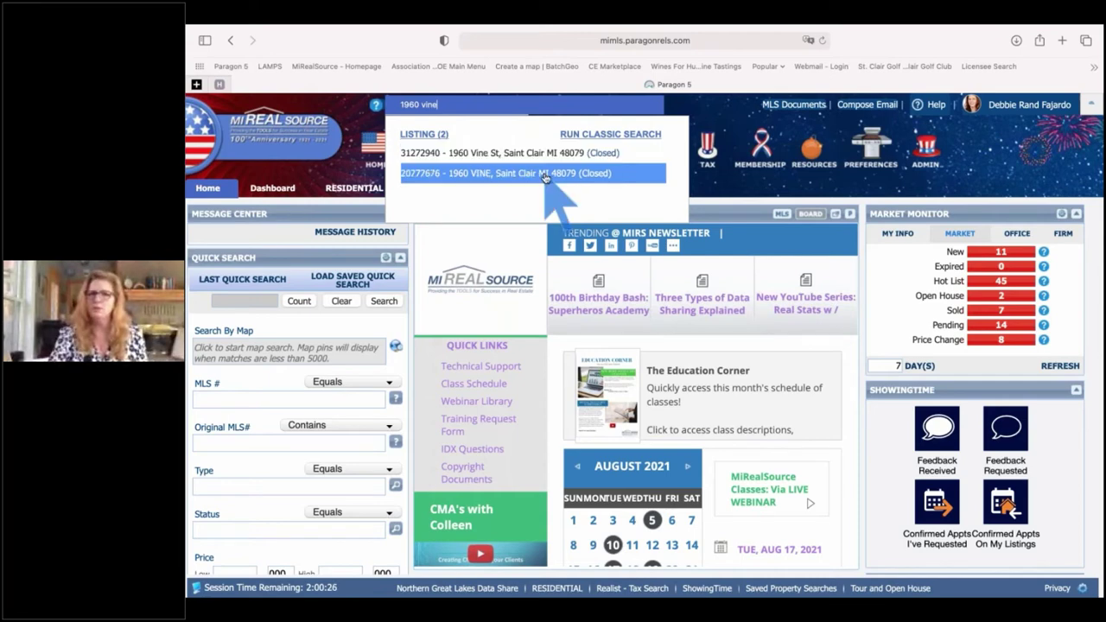
left_click(417, 150)
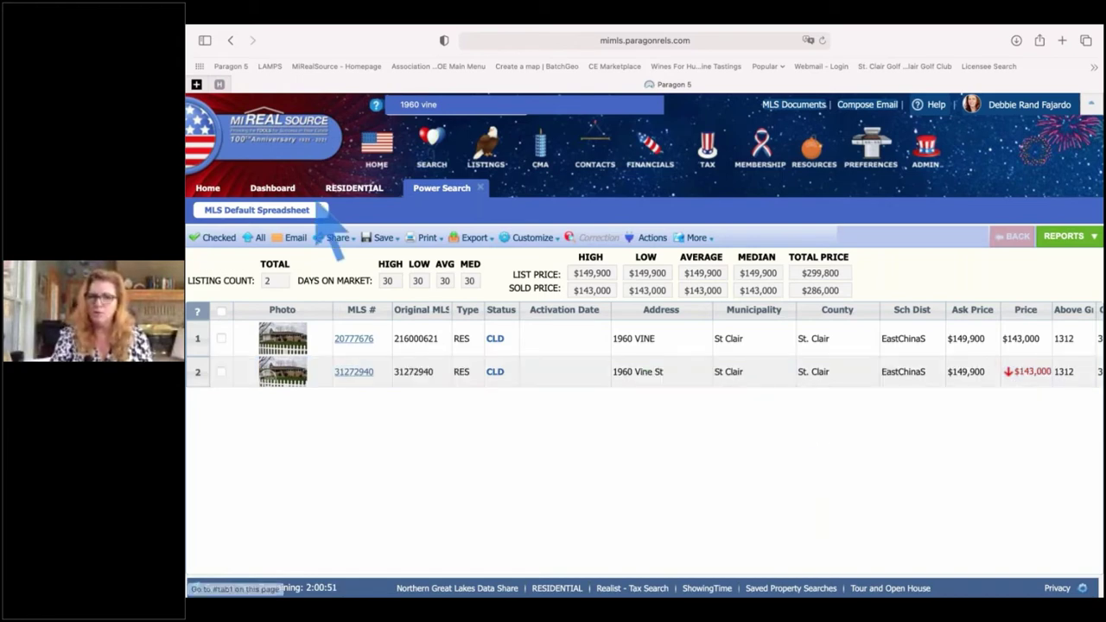
- Switch back to the Home tab, leaving the Power Search tab open
left_click(207, 187)
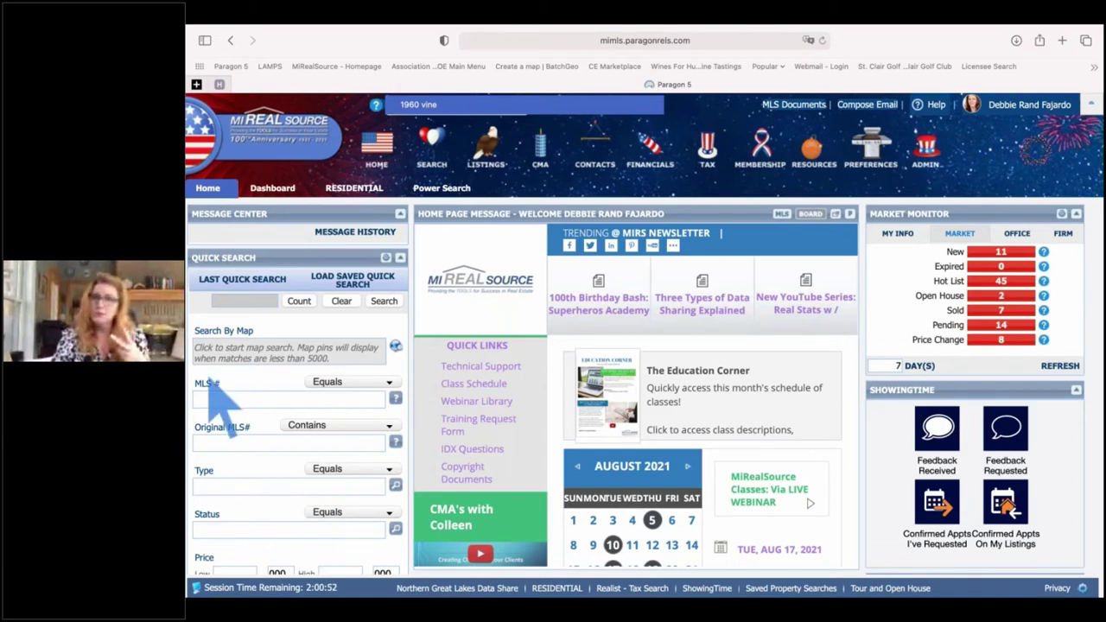
scroll(233, 434, "up", 3)
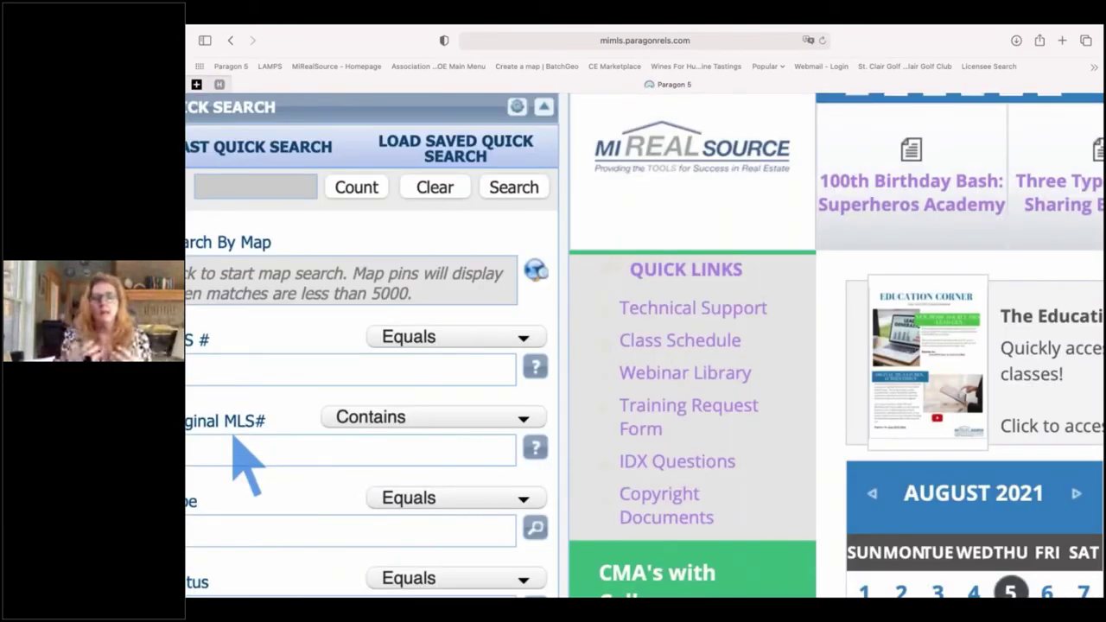
scroll(233, 436, "left", 2)
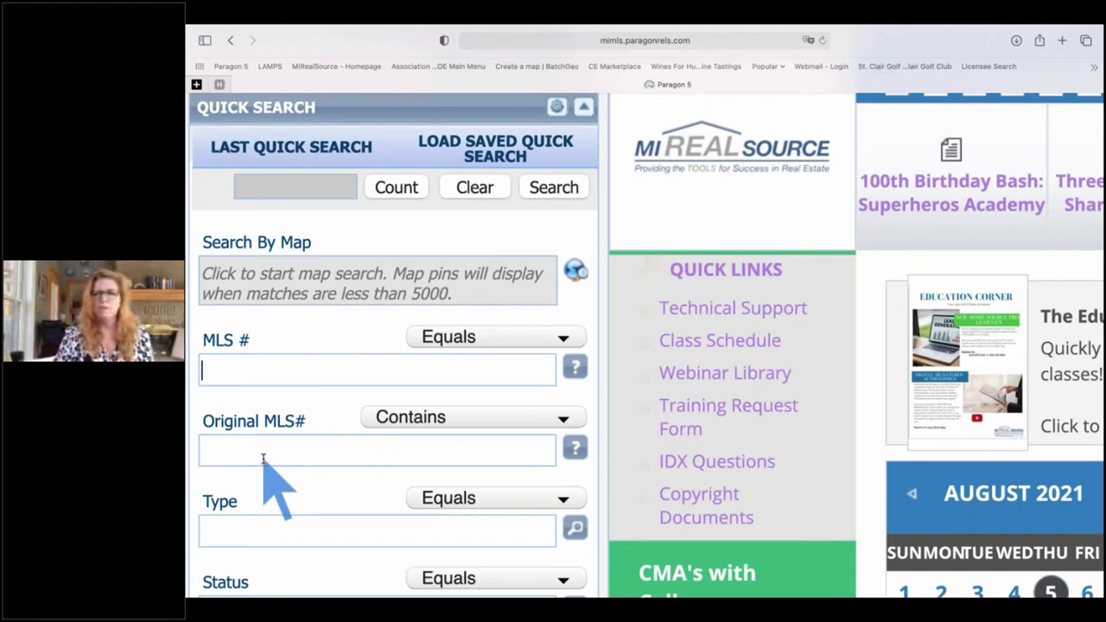
key("super+minus")
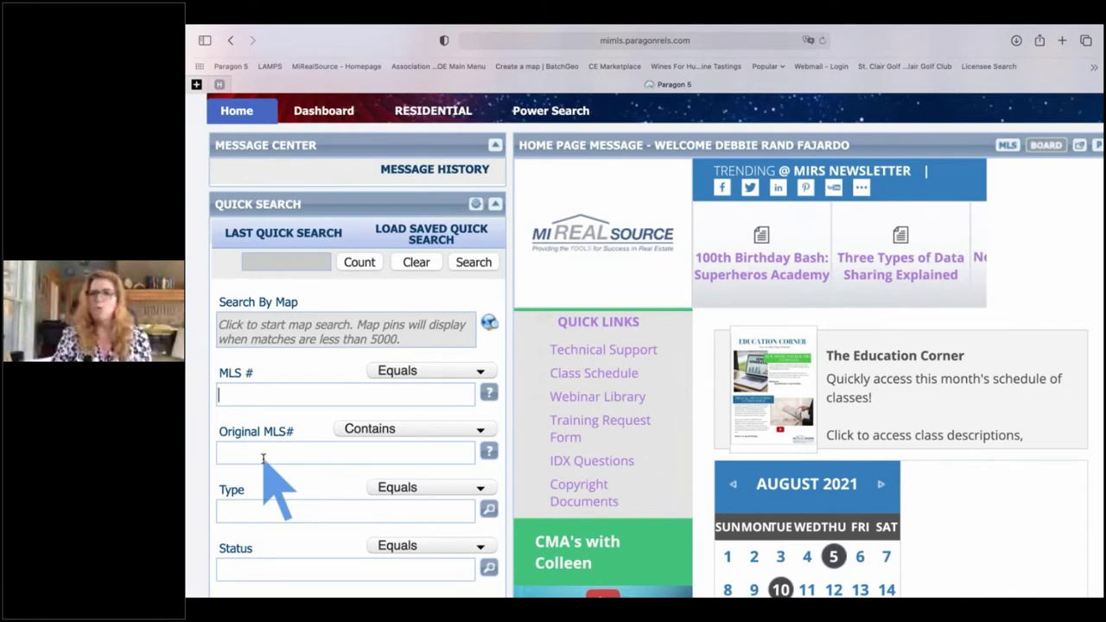
key("super+minus")
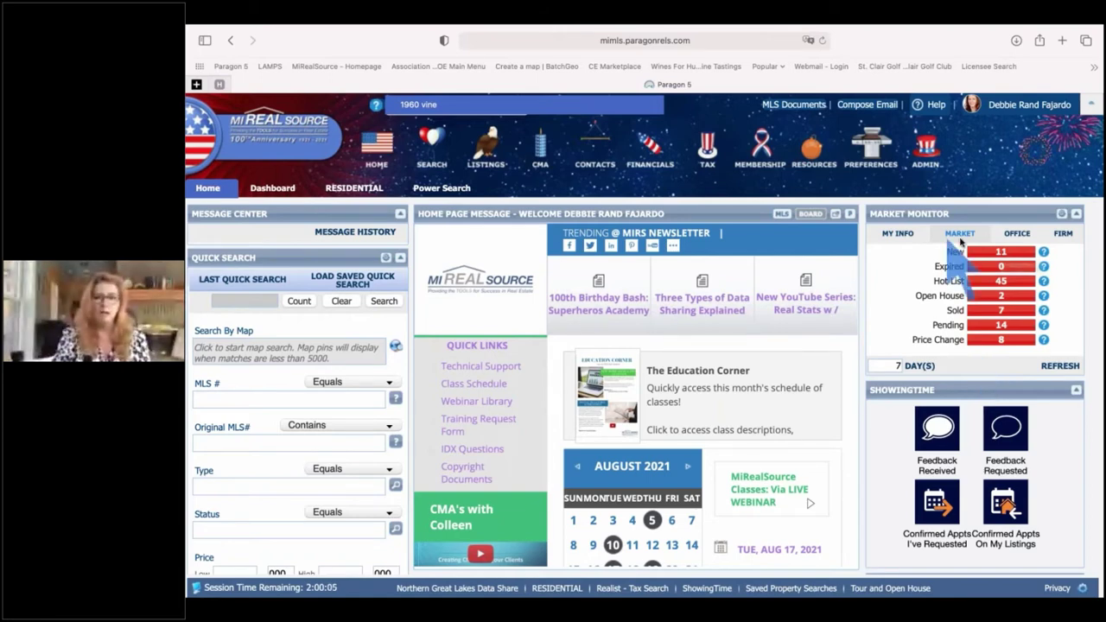
- Switch the Market Monitor to MY INFO to see the agent's own 7-day figures
scroll(959, 241, "up", 5)
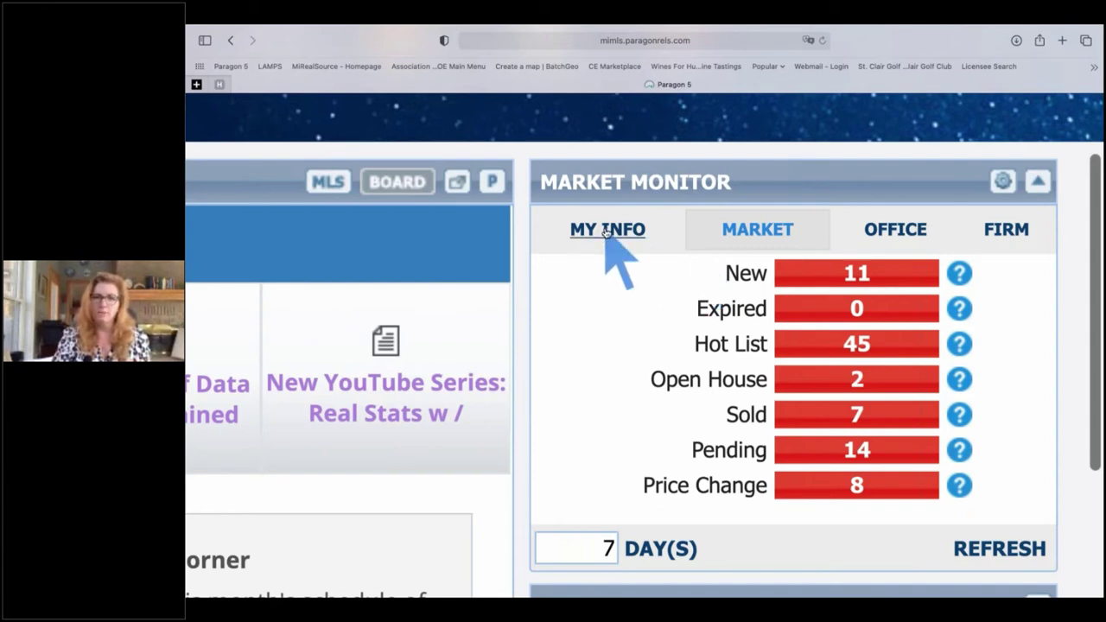
left_click(609, 231)
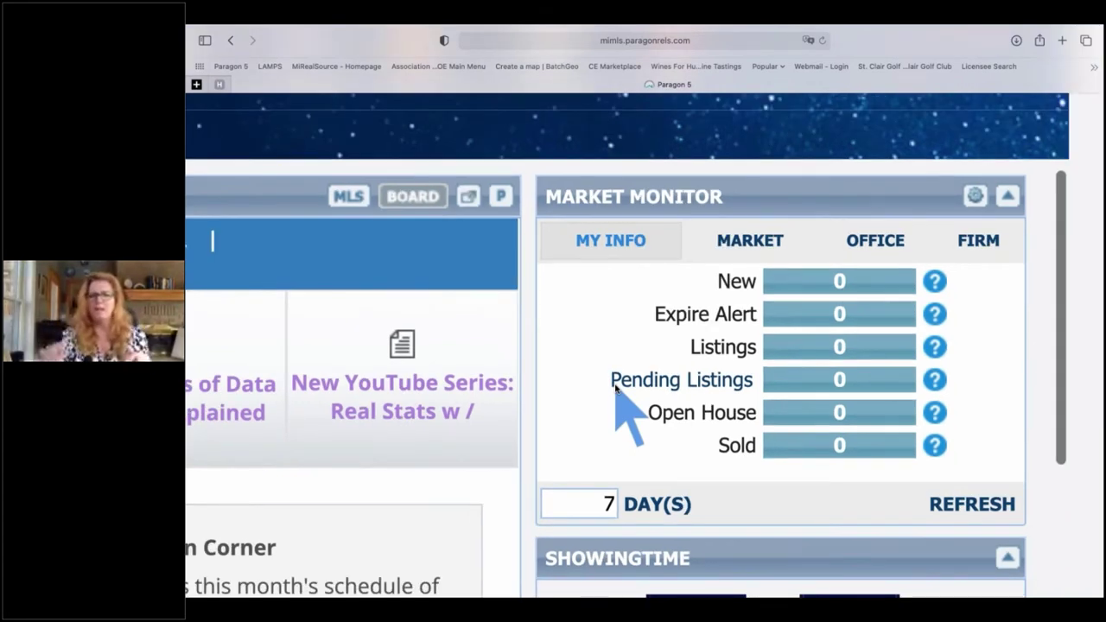
scroll(614, 389, "down", 5)
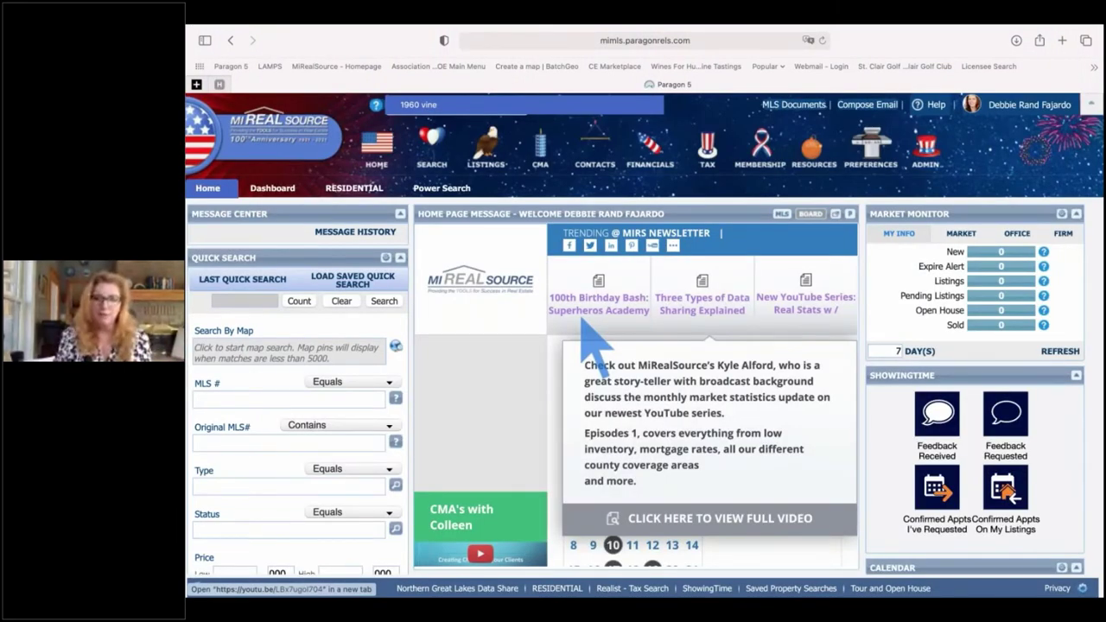
- Switch the Market Monitor to OFFICE to see office-wide 7-day counts
left_click(390, 103)
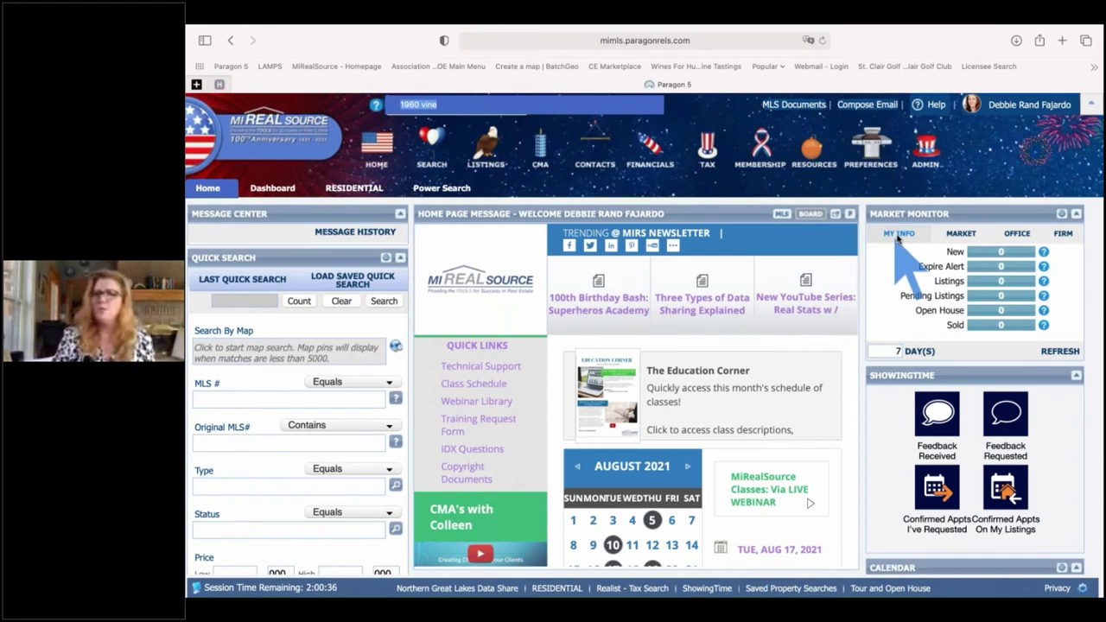
left_click(1018, 235)
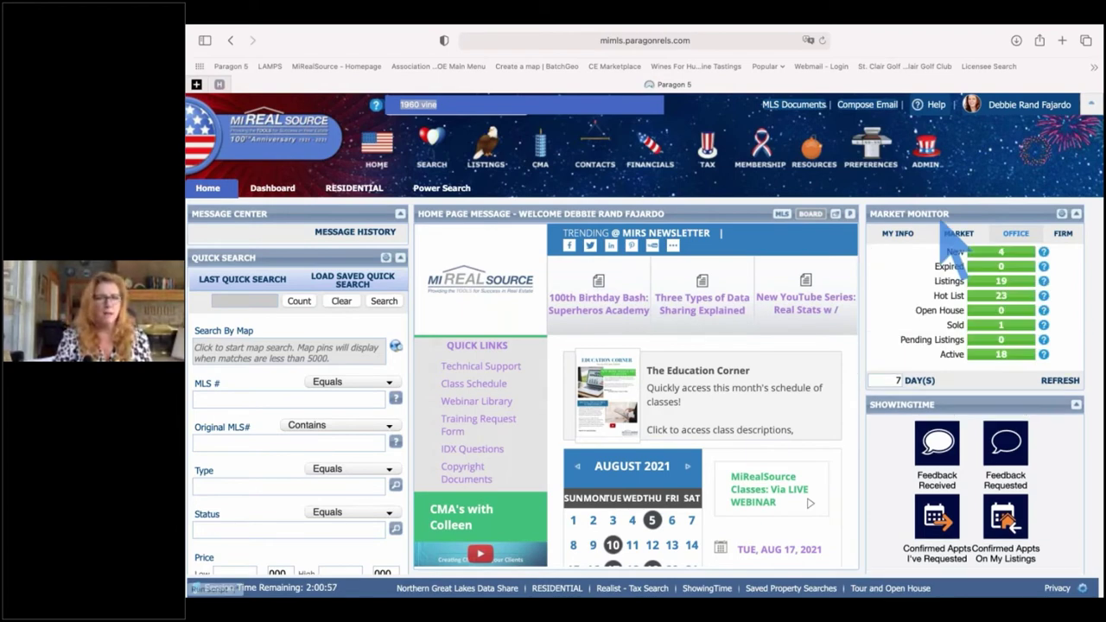
mouse_move(848, 356)
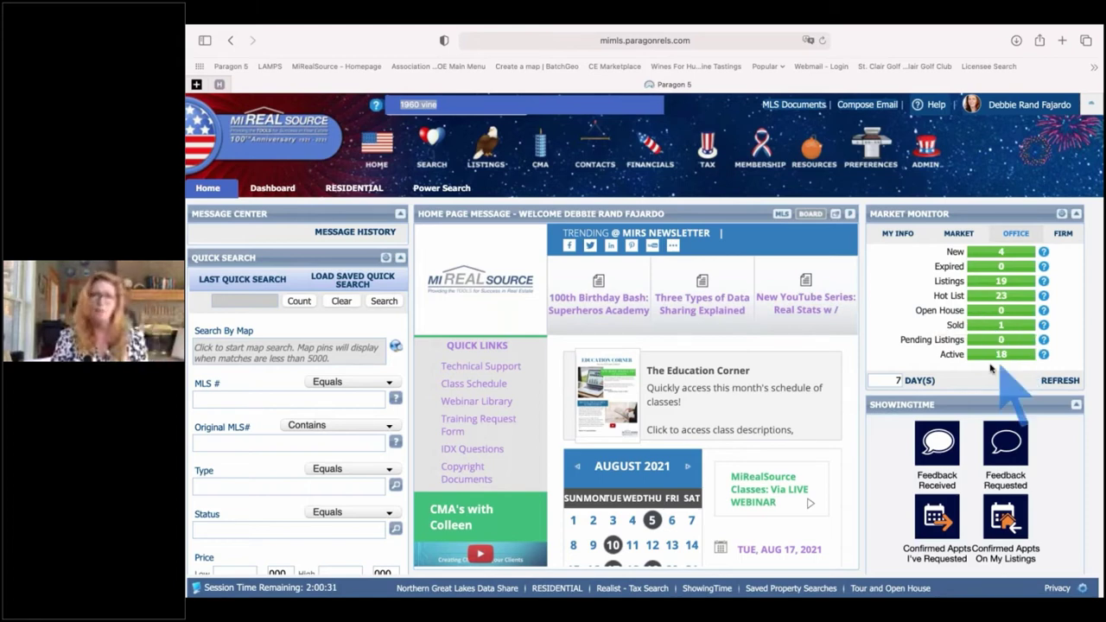
left_click(1009, 236)
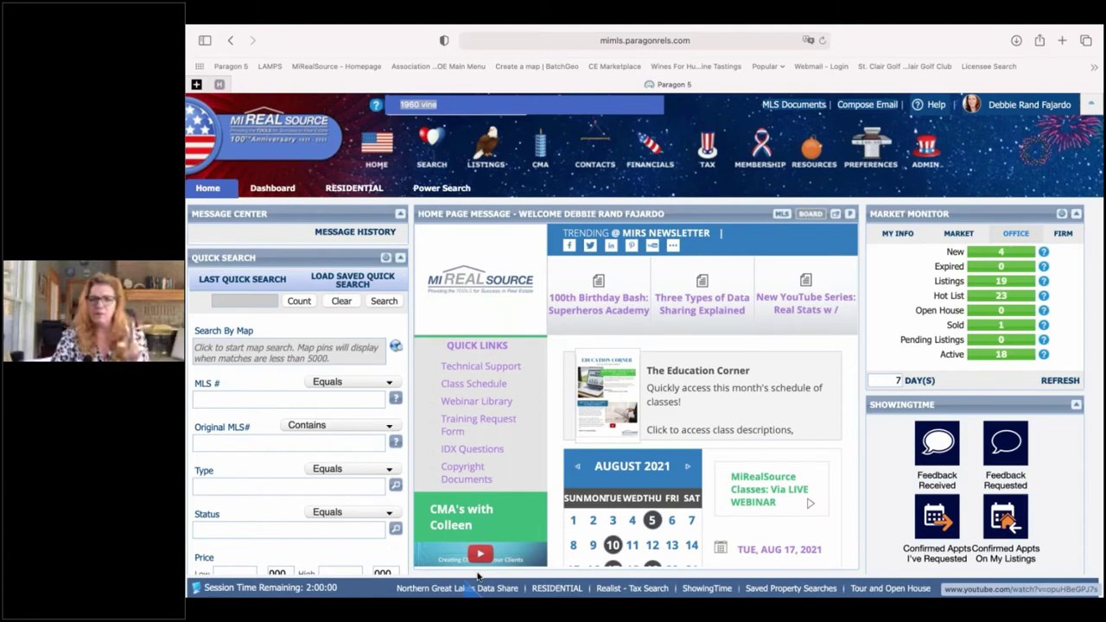
scroll(478, 577, "up", 3)
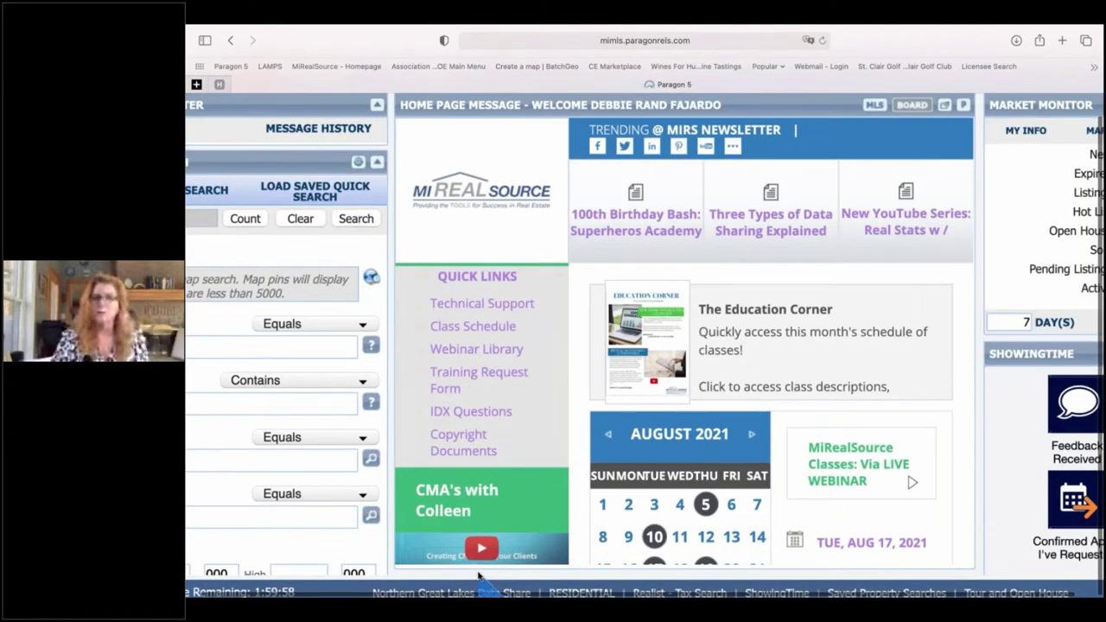
scroll(478, 576, "down", 3)
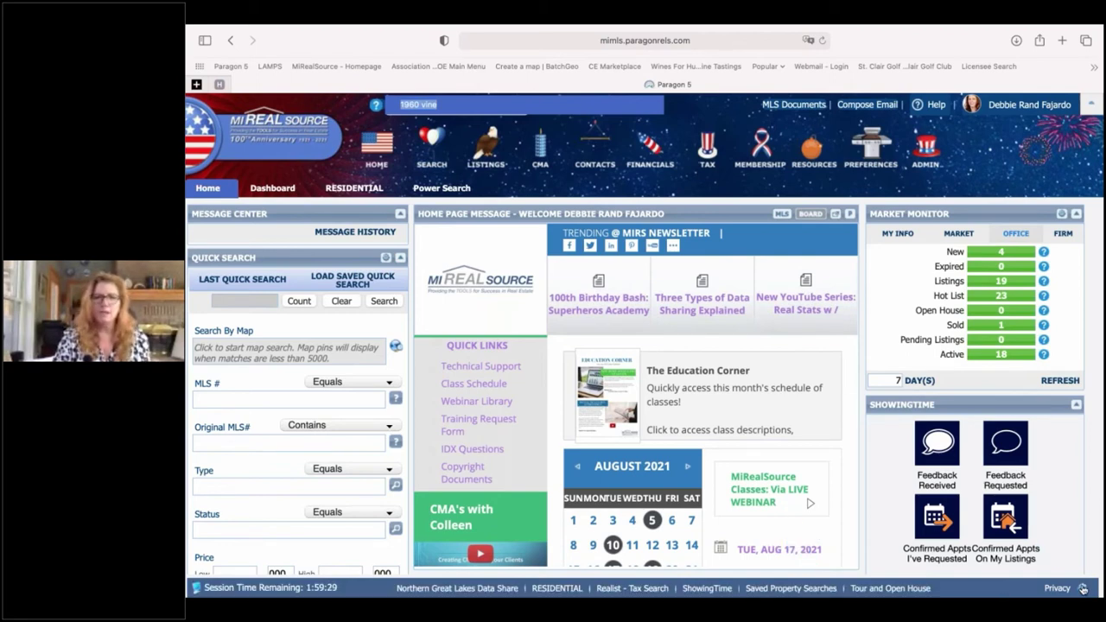
- Open the Customize Quick Action Links dialog via the gear on the quick links bar
left_click(1083, 589)
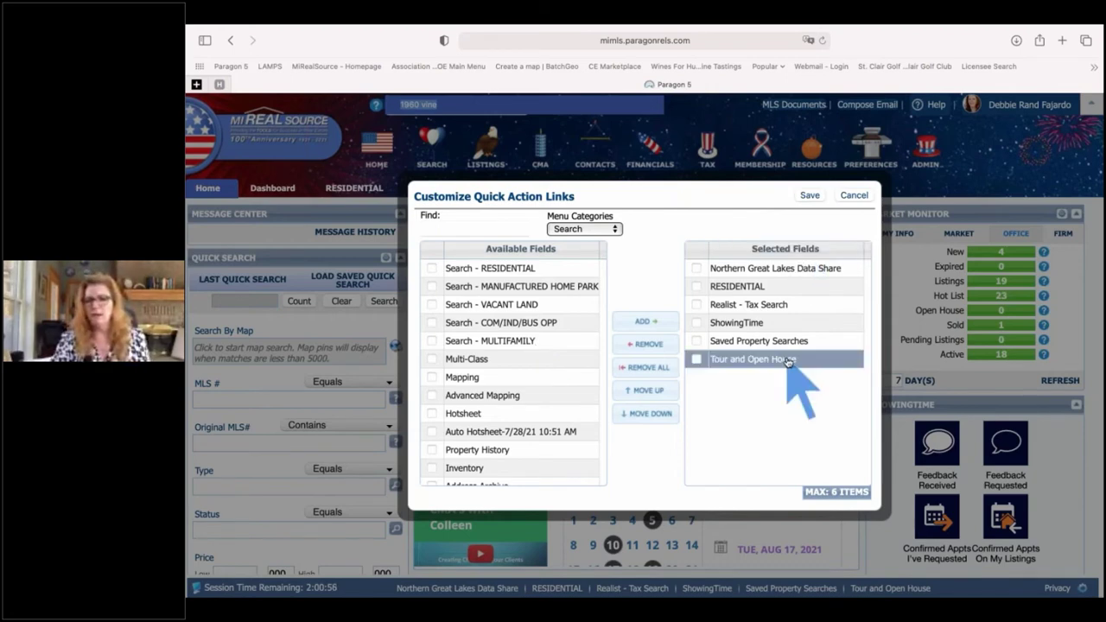
- Remove Tour and Open House from the selected quick action links
left_click(696, 360)
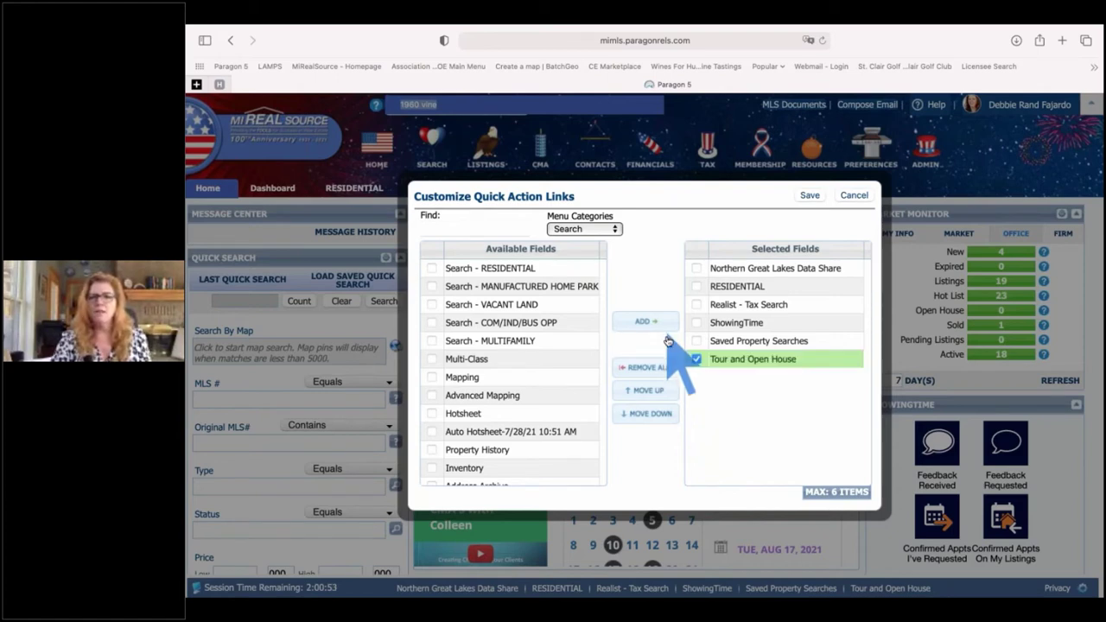
left_click(668, 343)
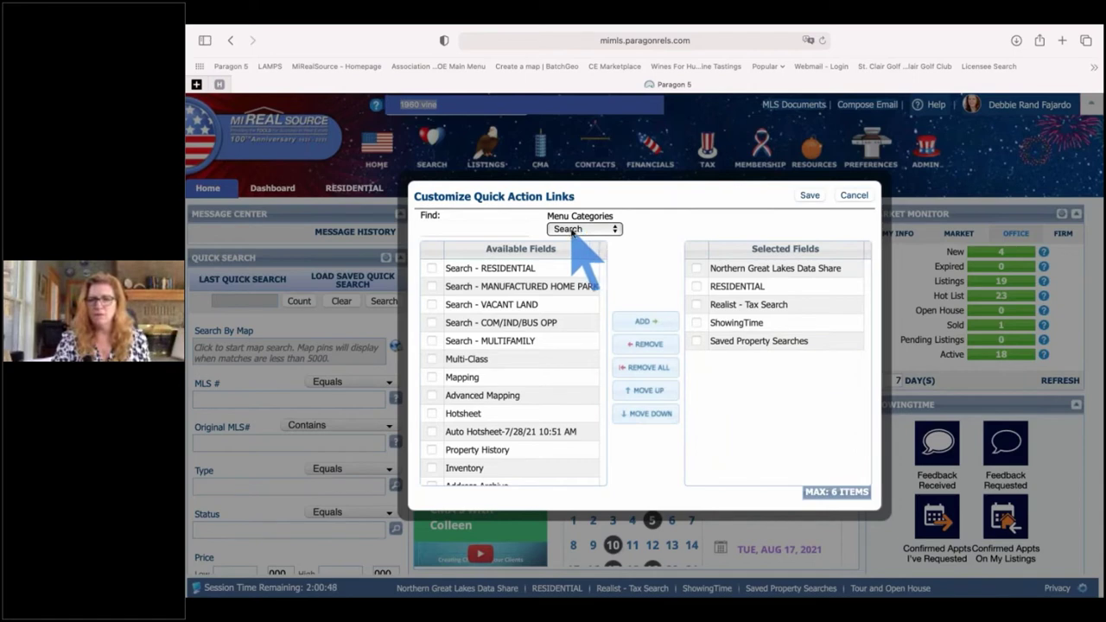
left_click(579, 230)
left_click(585, 245)
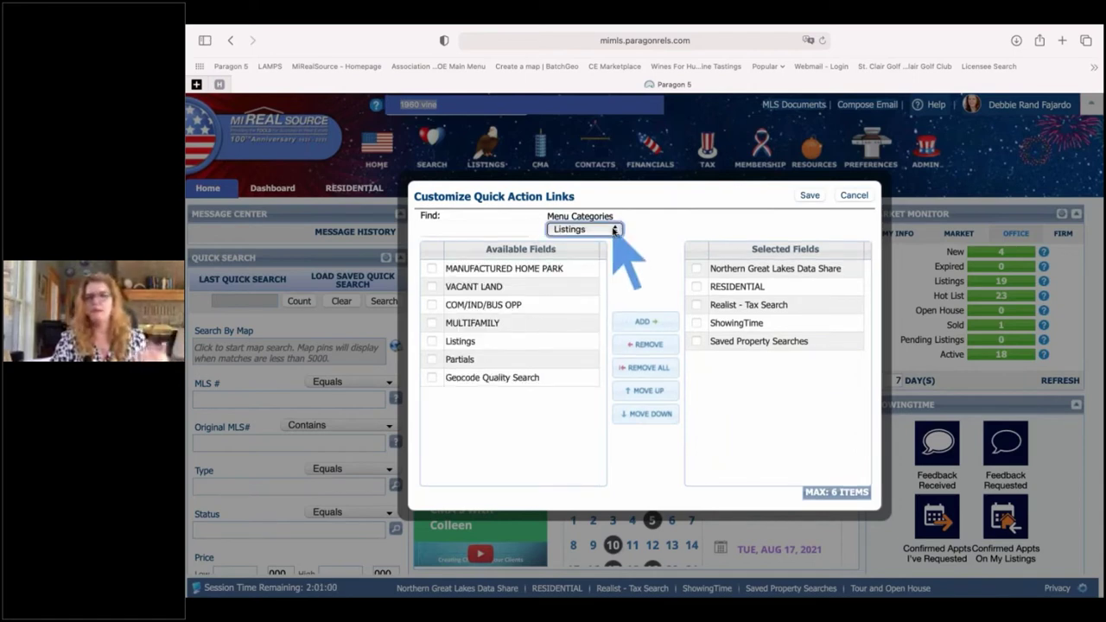
- Add Property Inventory Links from the Resources category and save the changes
left_click(615, 230)
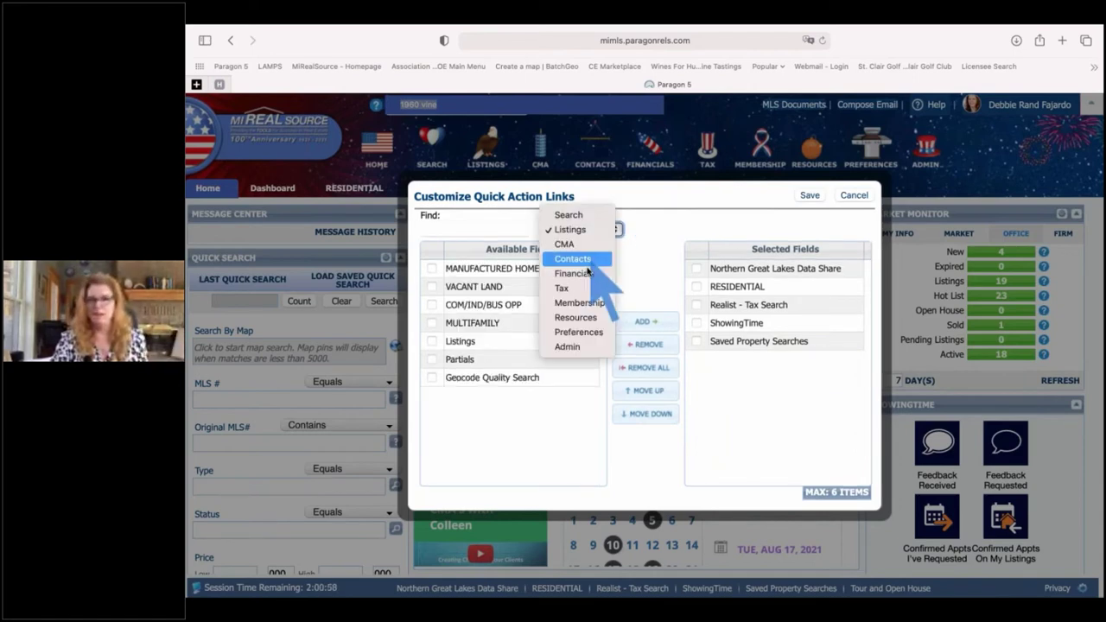
left_click(581, 319)
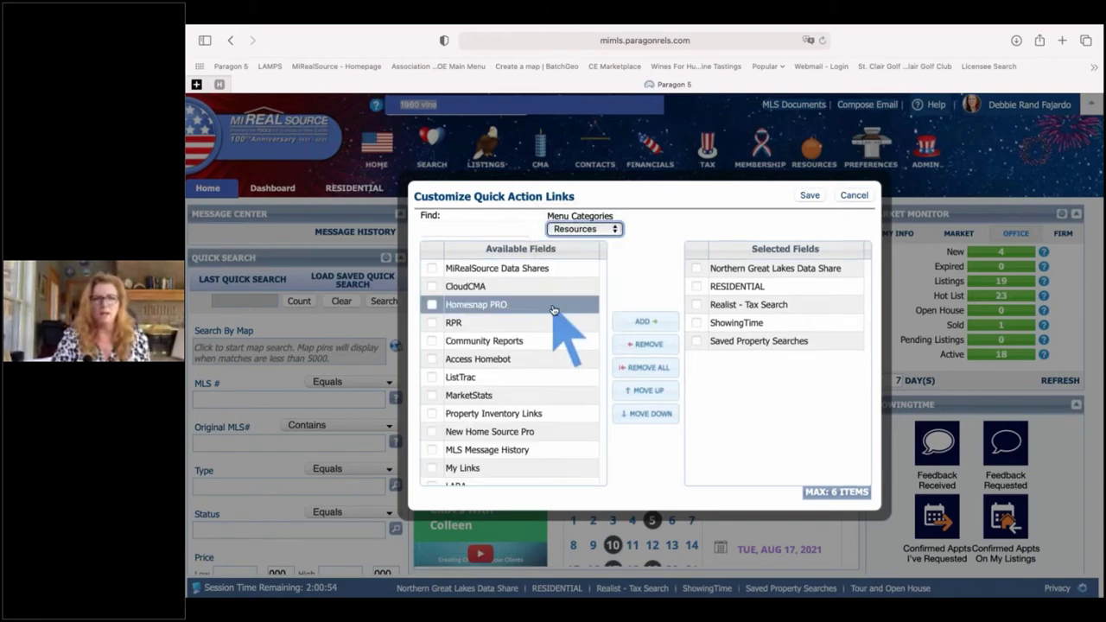
scroll(553, 311, "down", 2)
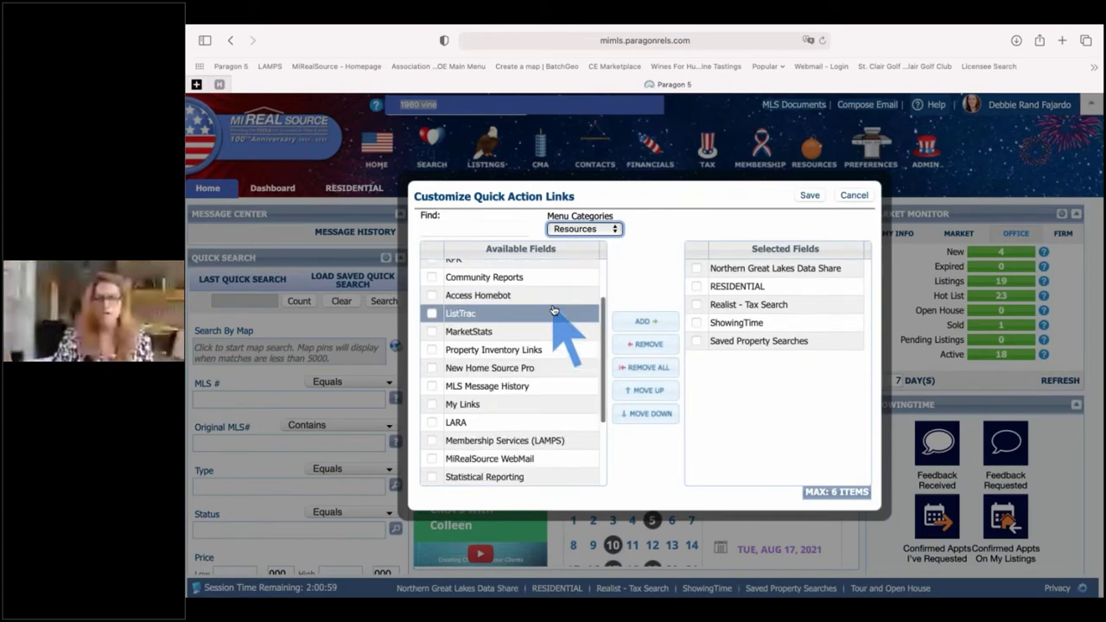
left_click(515, 350)
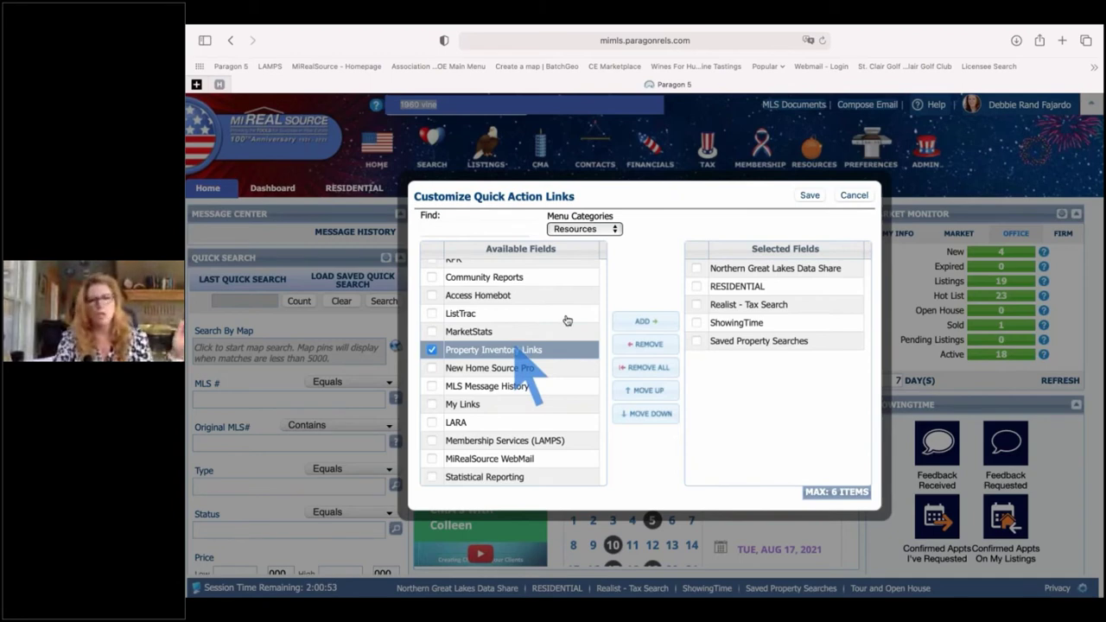
left_click(644, 323)
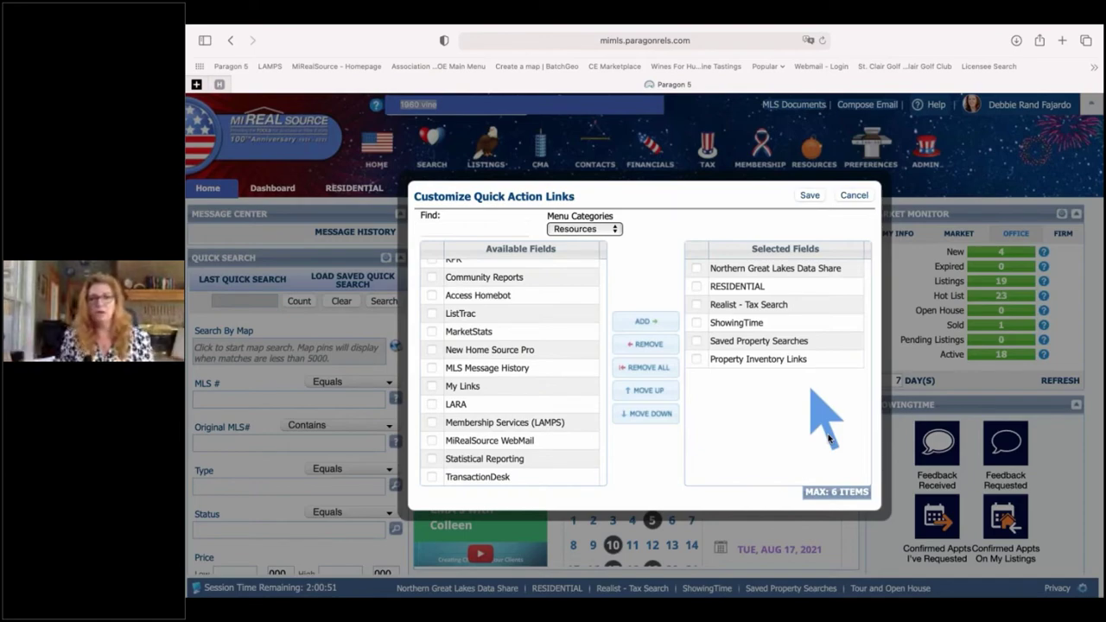
left_click(810, 197)
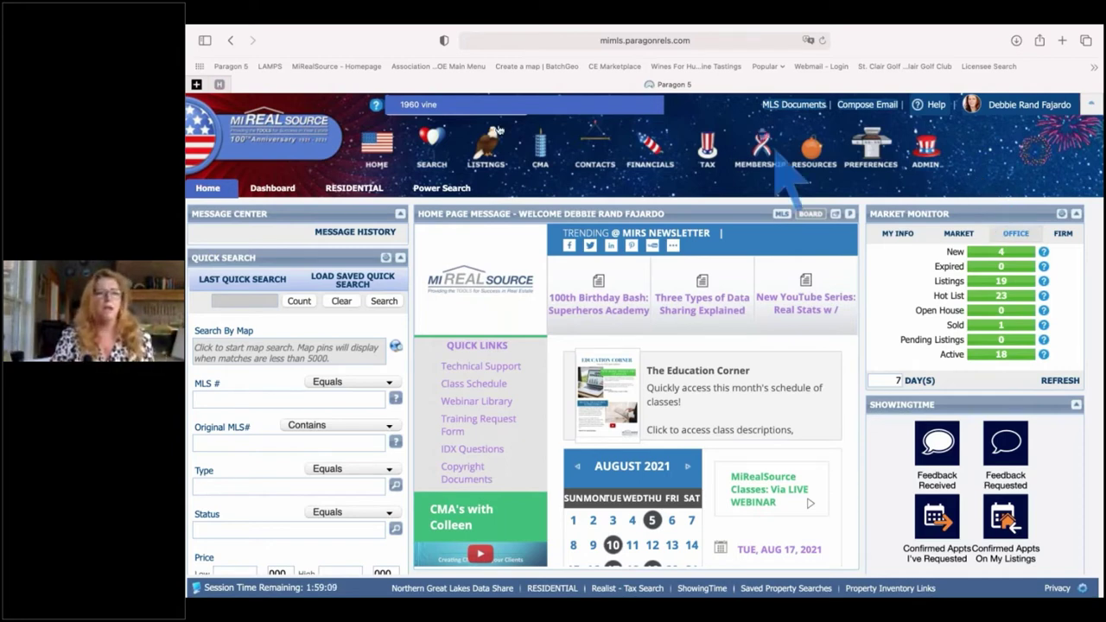
- Open a new RESIDENTIAL search from Search By Class
left_click(437, 149)
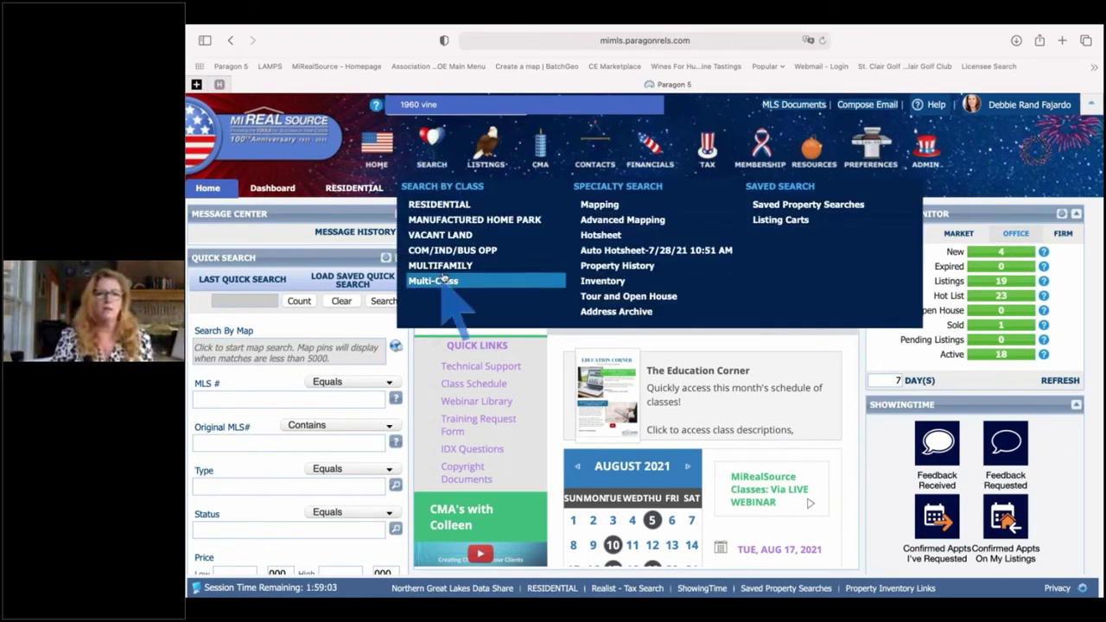
left_click(440, 205)
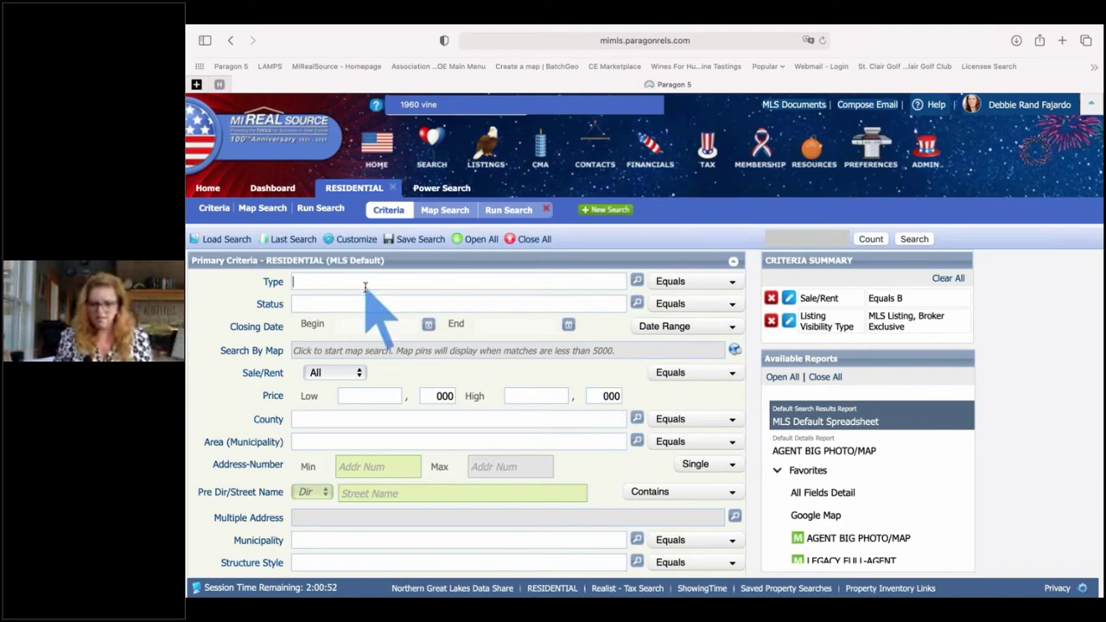
- Set Type to RES - Single Family and Status to ALL ACTIVE, then open the Status lookup
type("re")
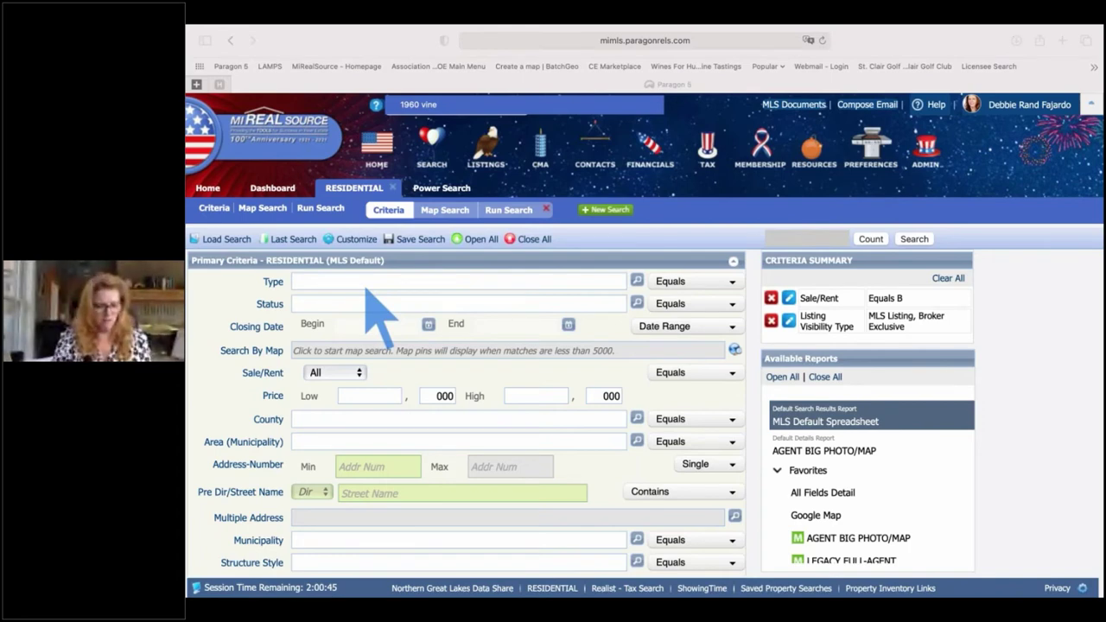
left_click(366, 291)
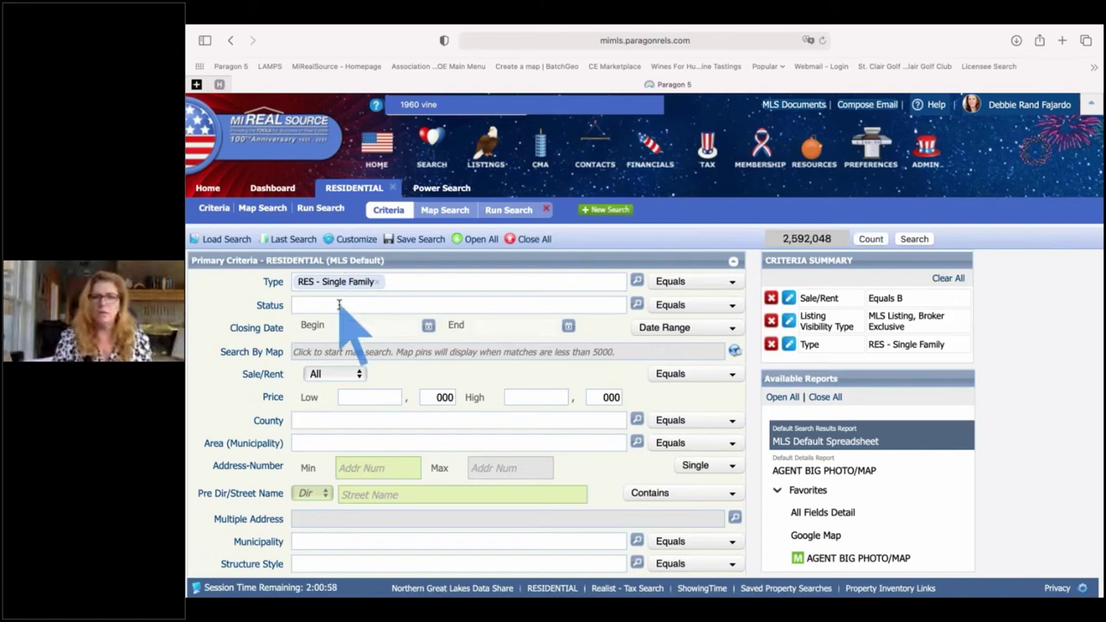
left_click(339, 305)
type("a")
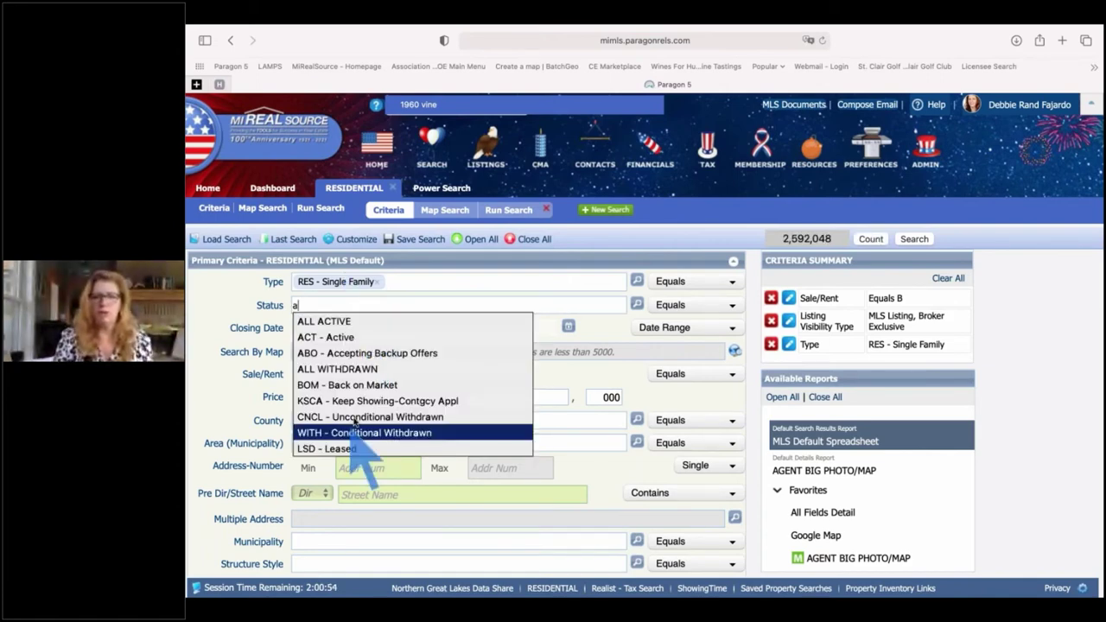
left_click(313, 322)
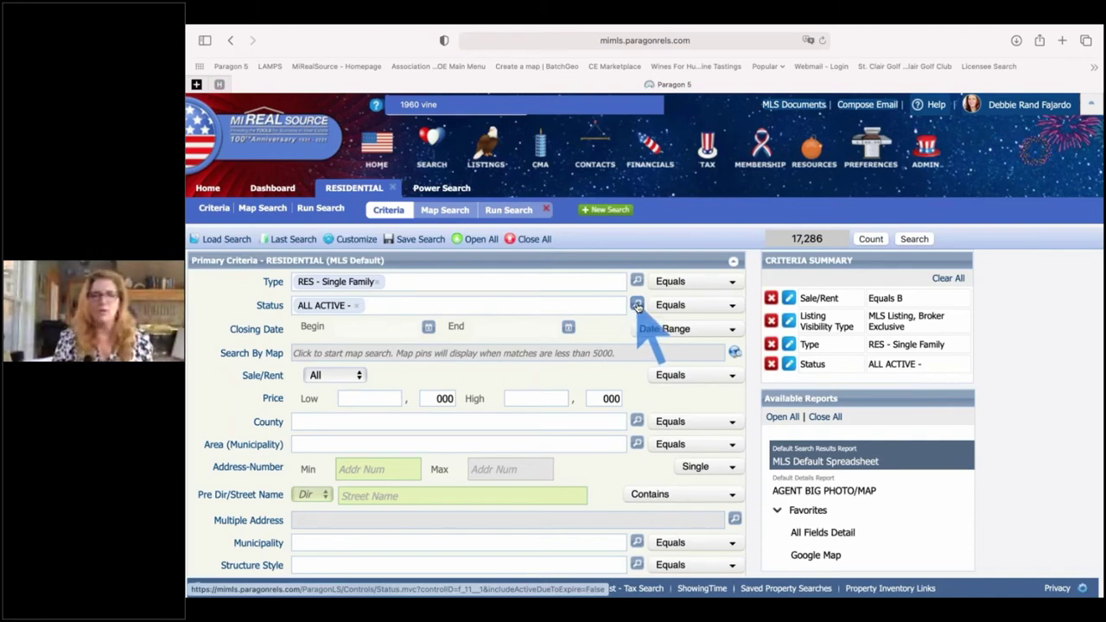
left_click(637, 306)
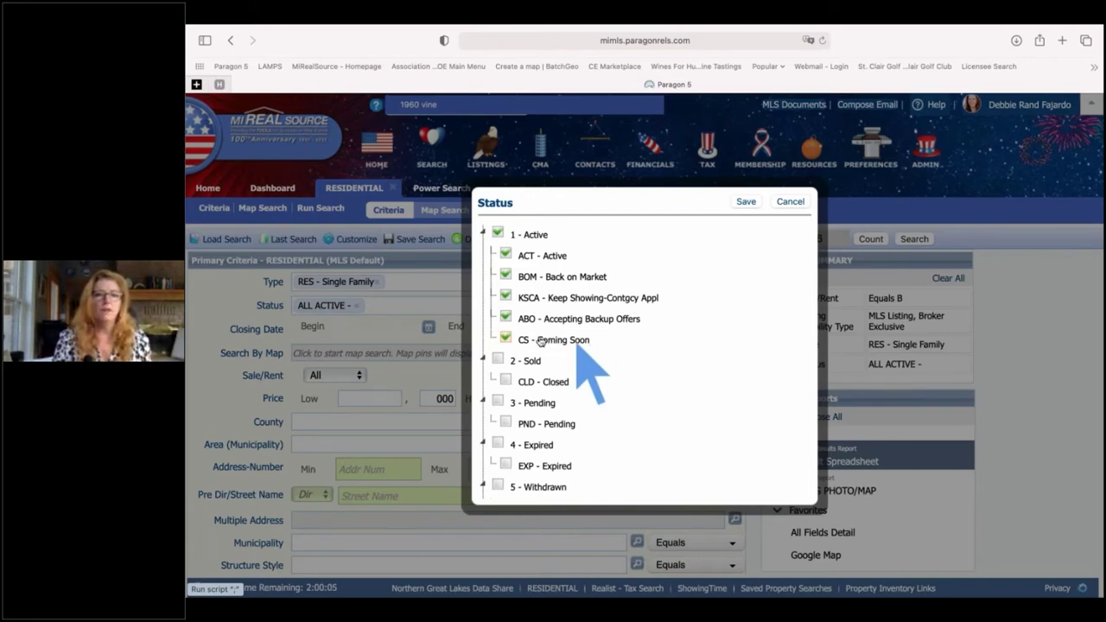
- Toggle CS and ABO off and back on, then save all five statuses: ACT, BOM, KSCA, ABO, CS
left_click(540, 340)
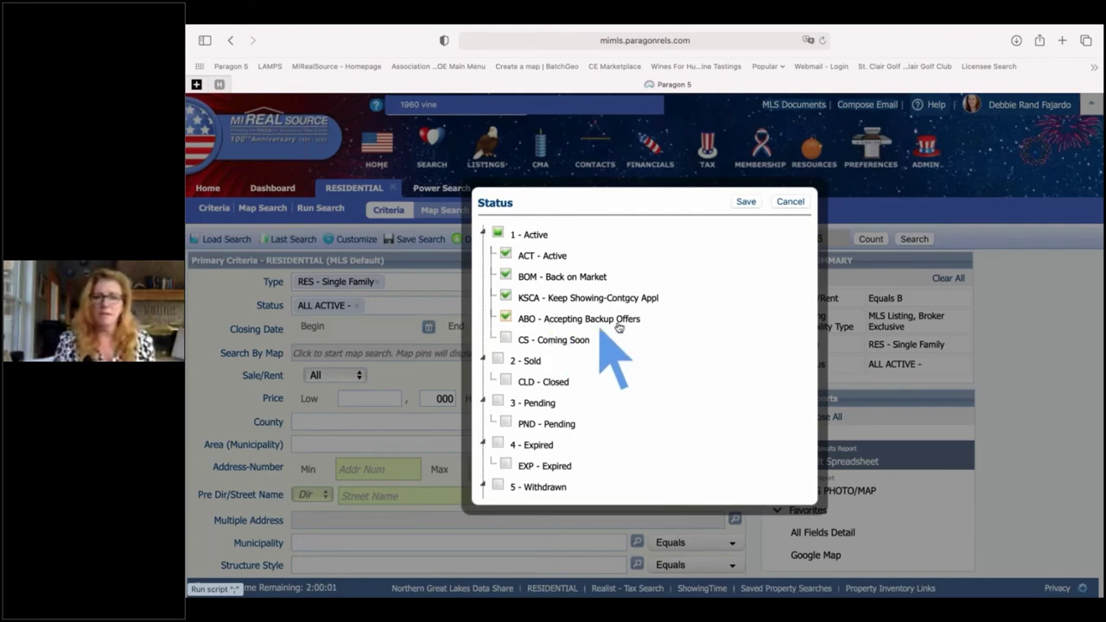
left_click(508, 319)
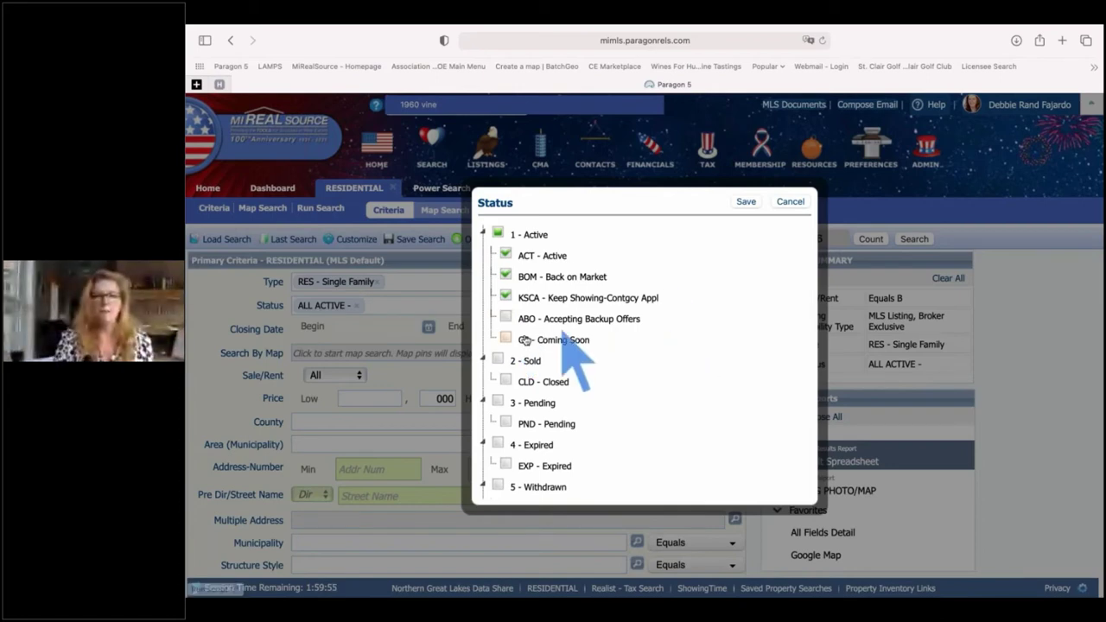
left_click(506, 338)
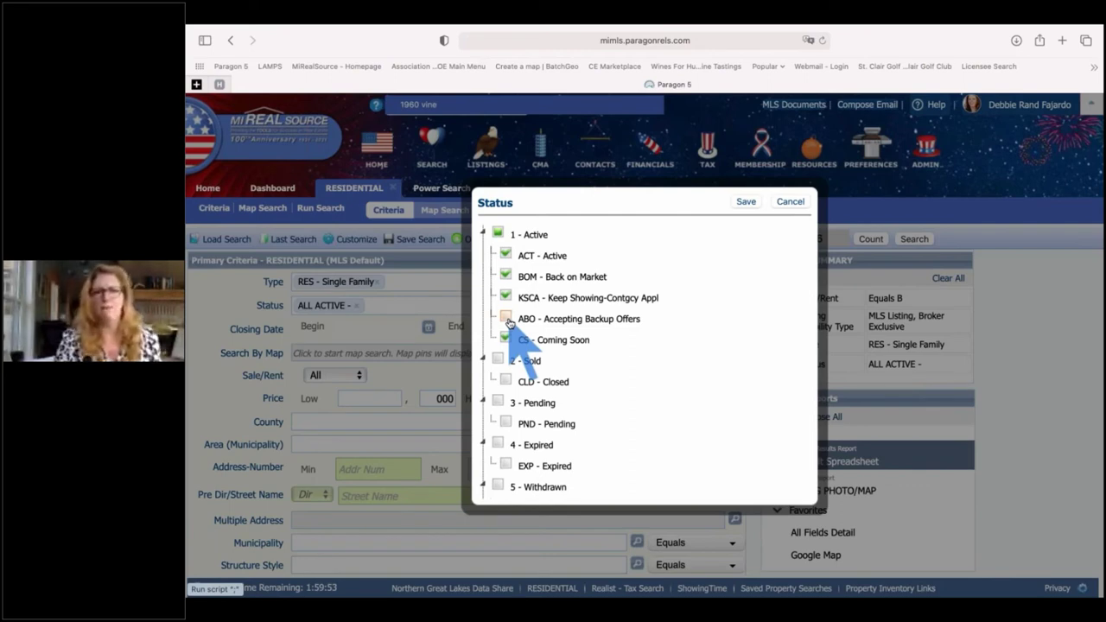
left_click(507, 319)
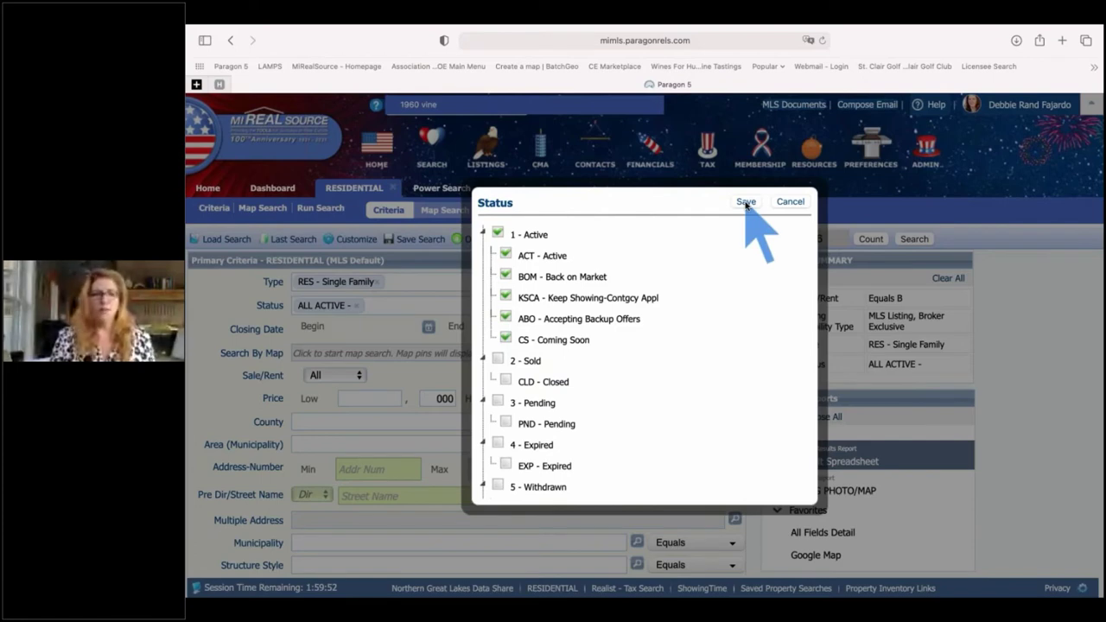
left_click(746, 203)
scroll(345, 346, "down", 1)
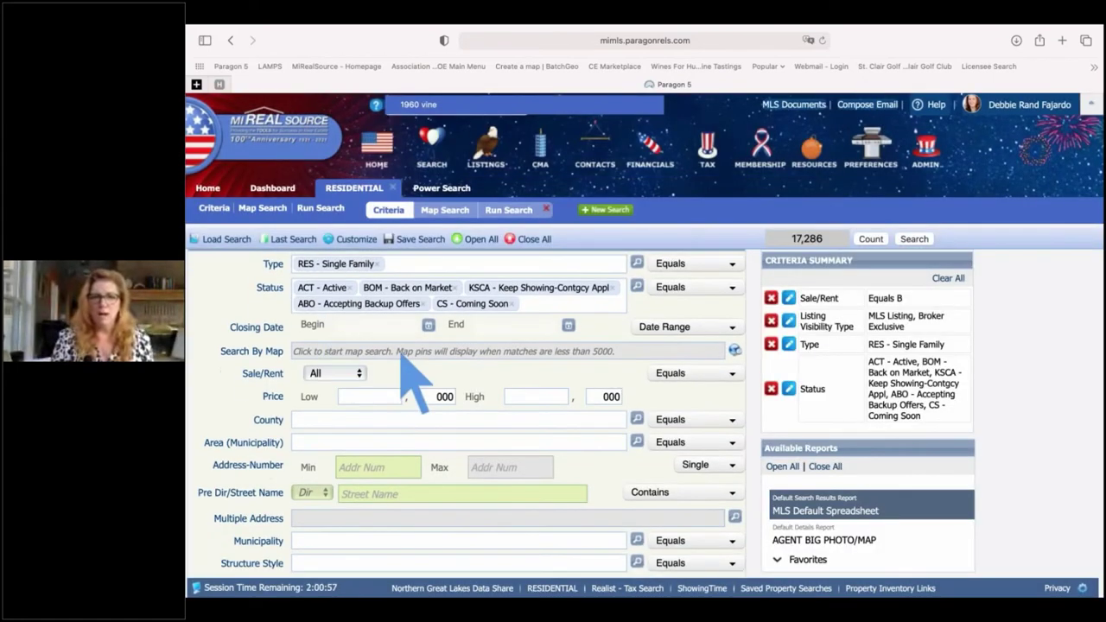
- Add St Clair, St Clair Twp and East China Twp as Area (Municipality), then delete that criterion
left_click(320, 441)
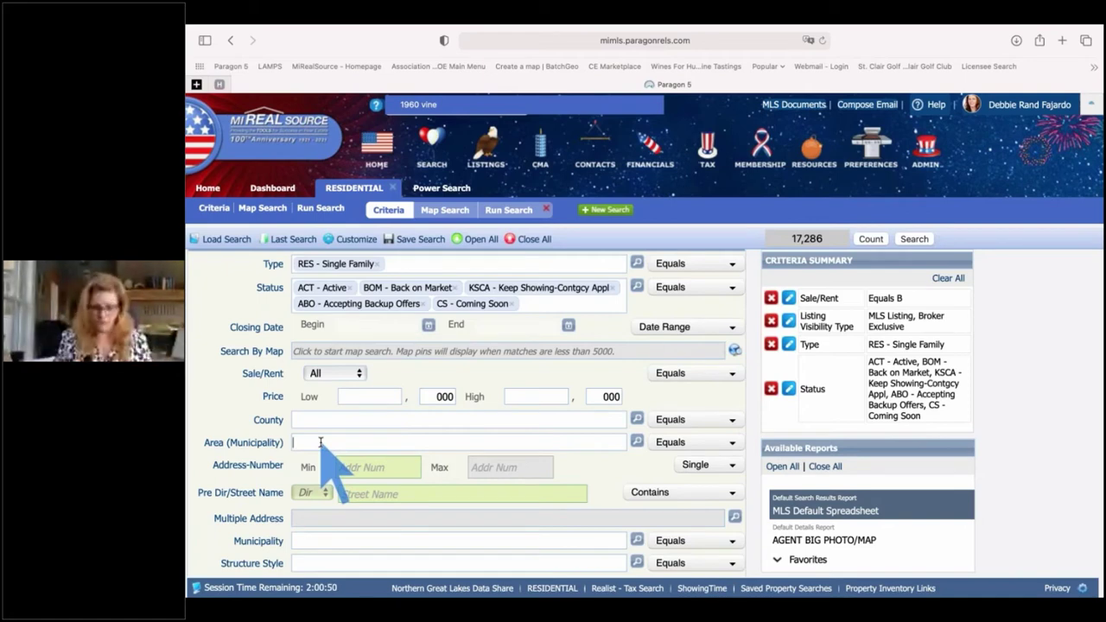
type("clar")
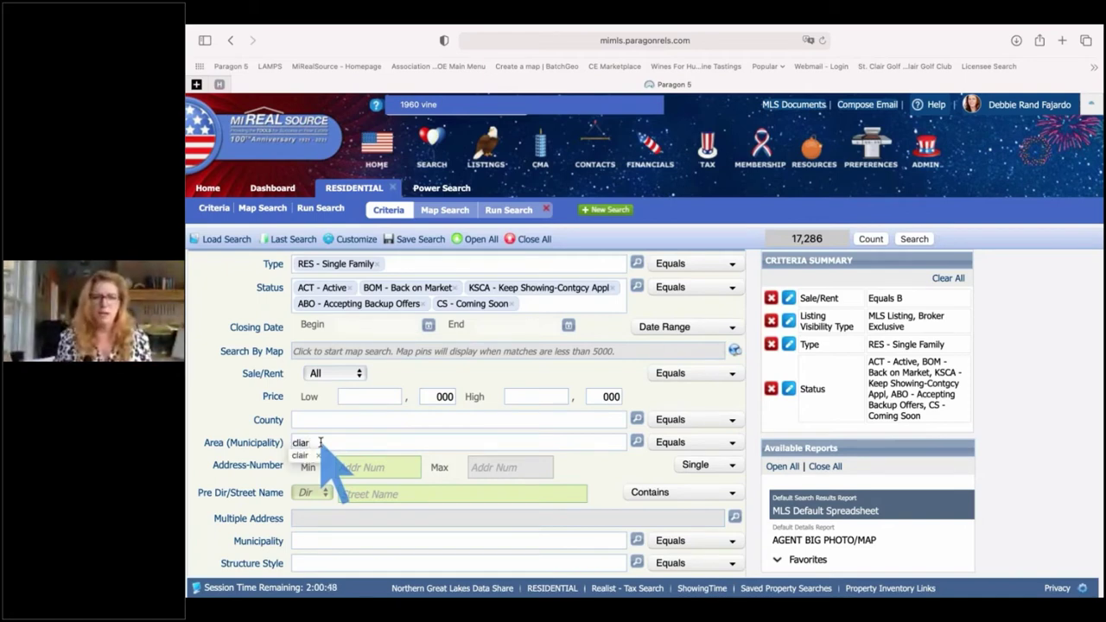
key("BackSpace")
key("BackSpace")
type("ir")
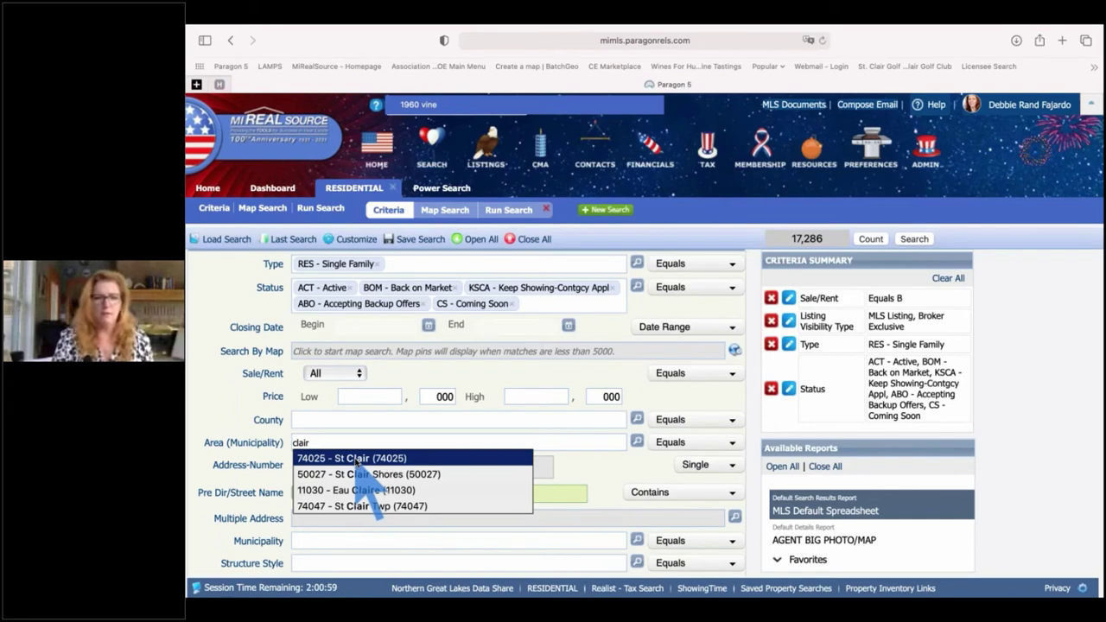
left_click(355, 459)
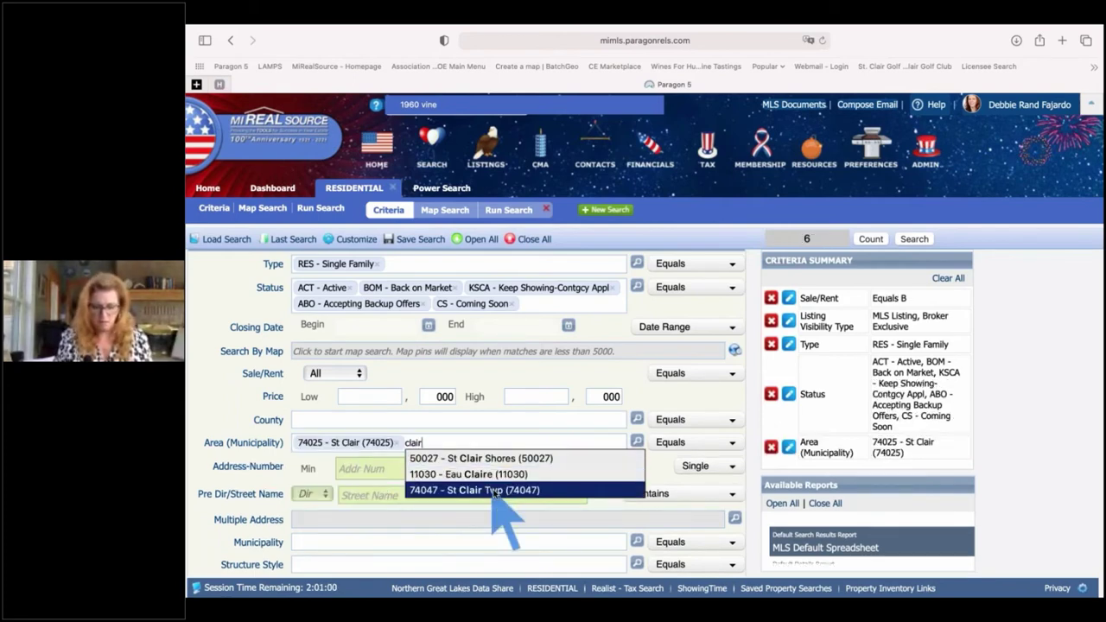
left_click(497, 490)
type("china")
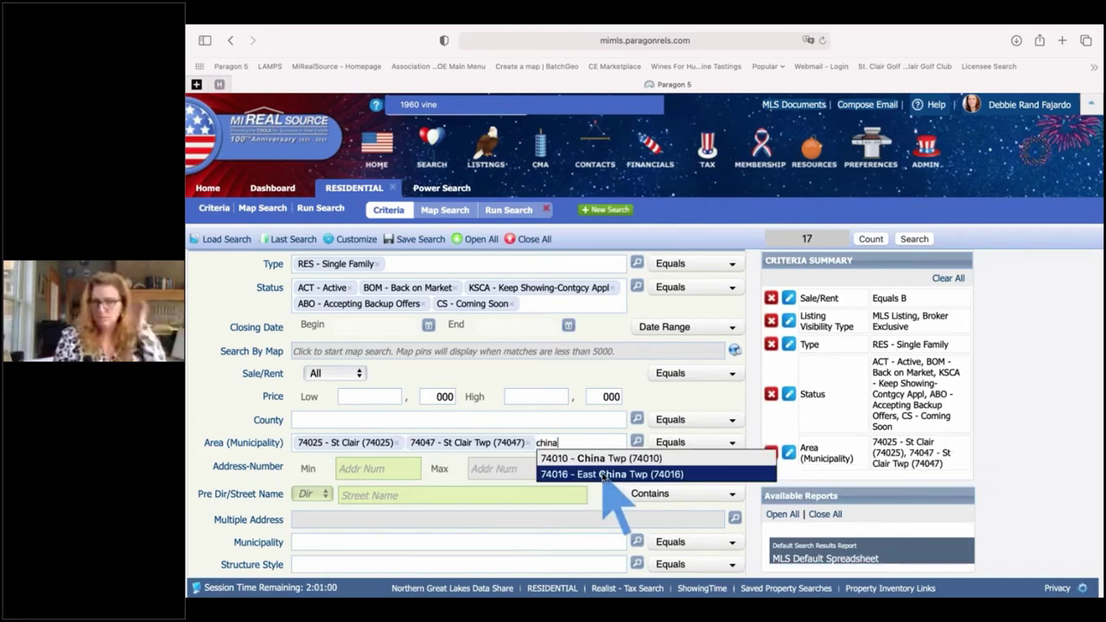
left_click(605, 475)
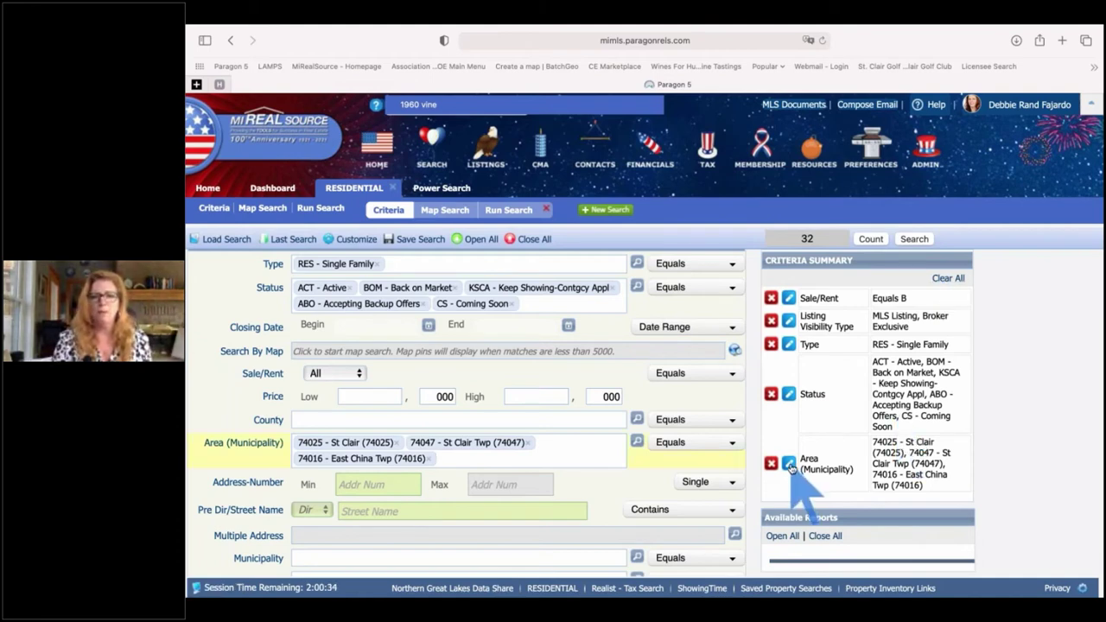
left_click(789, 465)
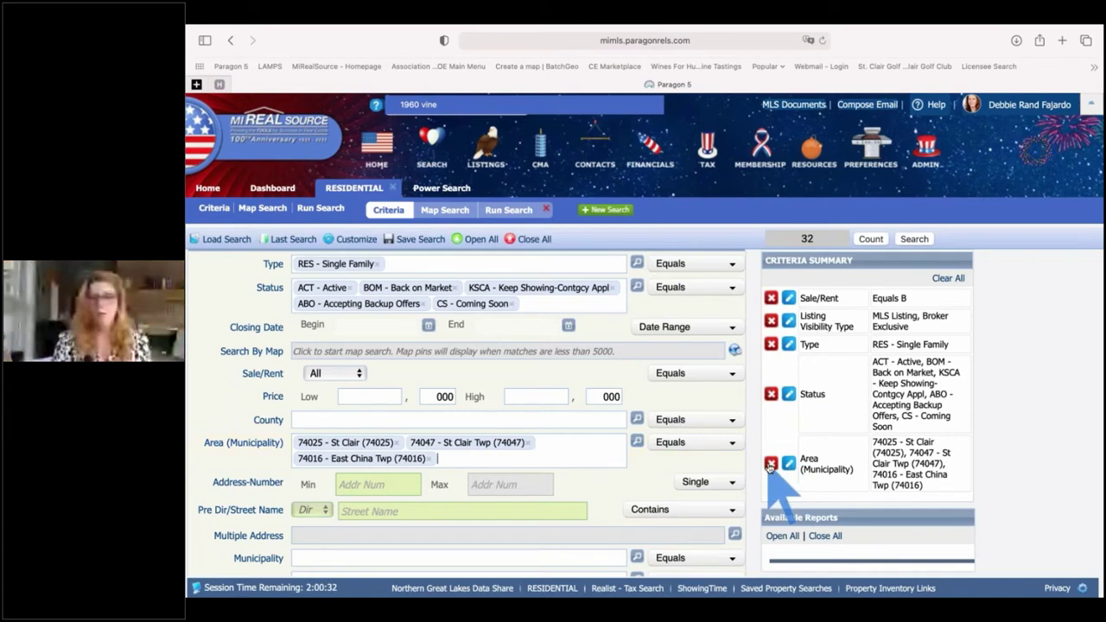
left_click(770, 465)
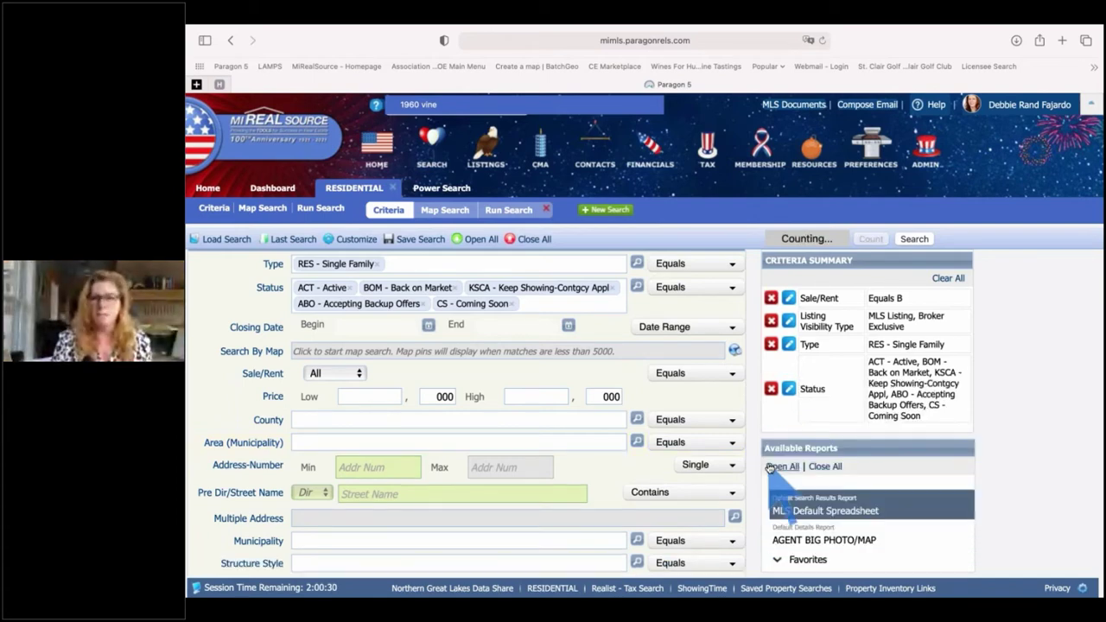
- Switch to the Map Search view showing satellite imagery of the St. Clair River
left_click(320, 351)
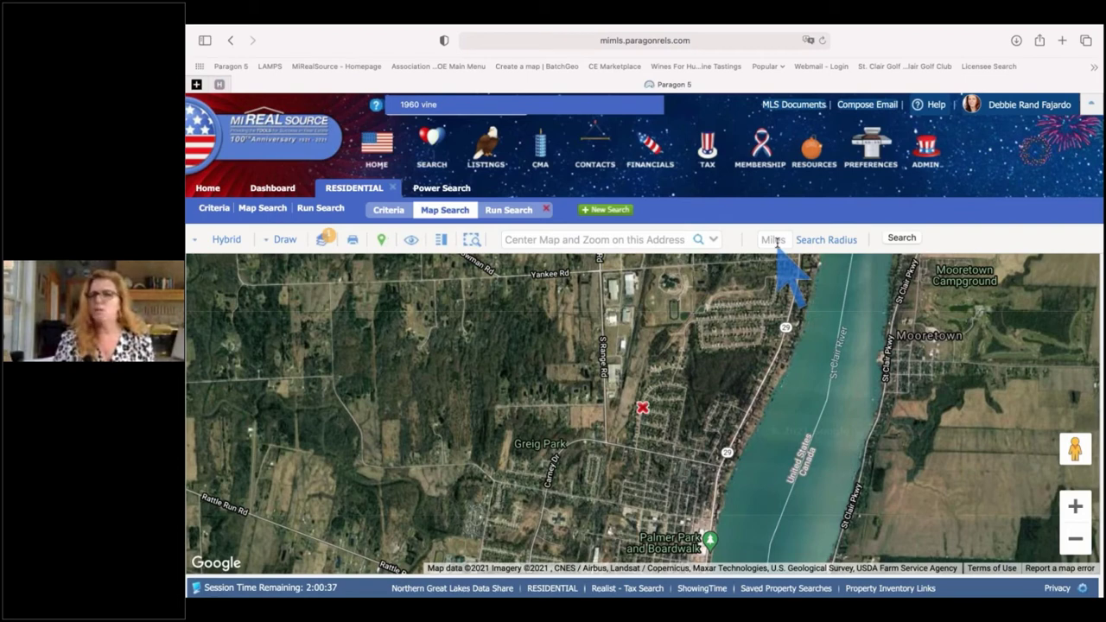
- Plot a 5-mile radius around the map centre and zoom out to see the whole circle
left_click(775, 240)
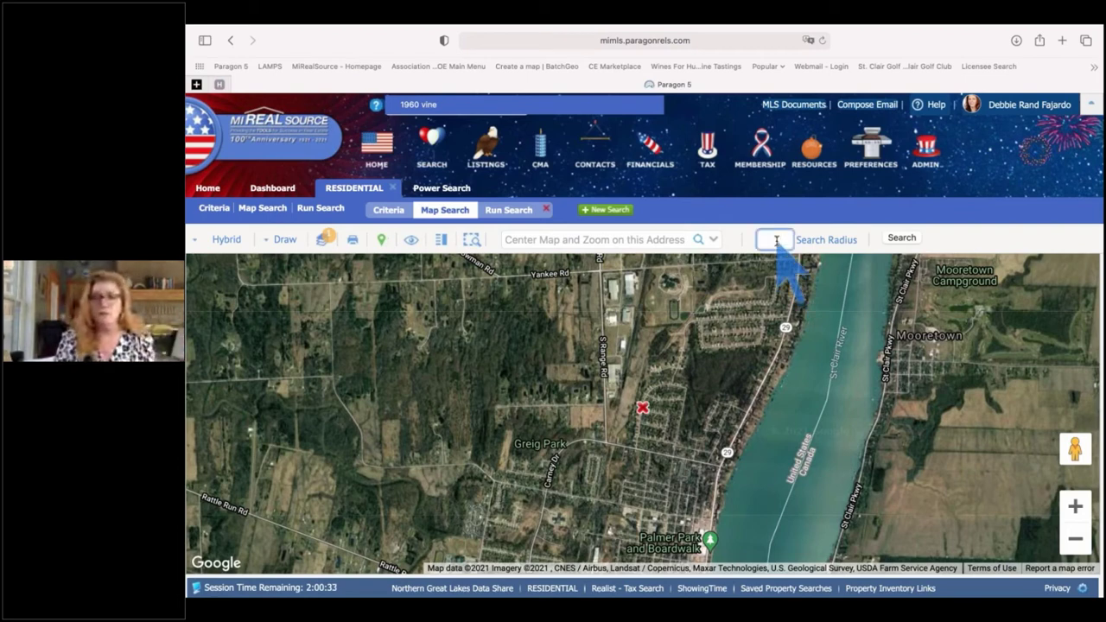
type("5")
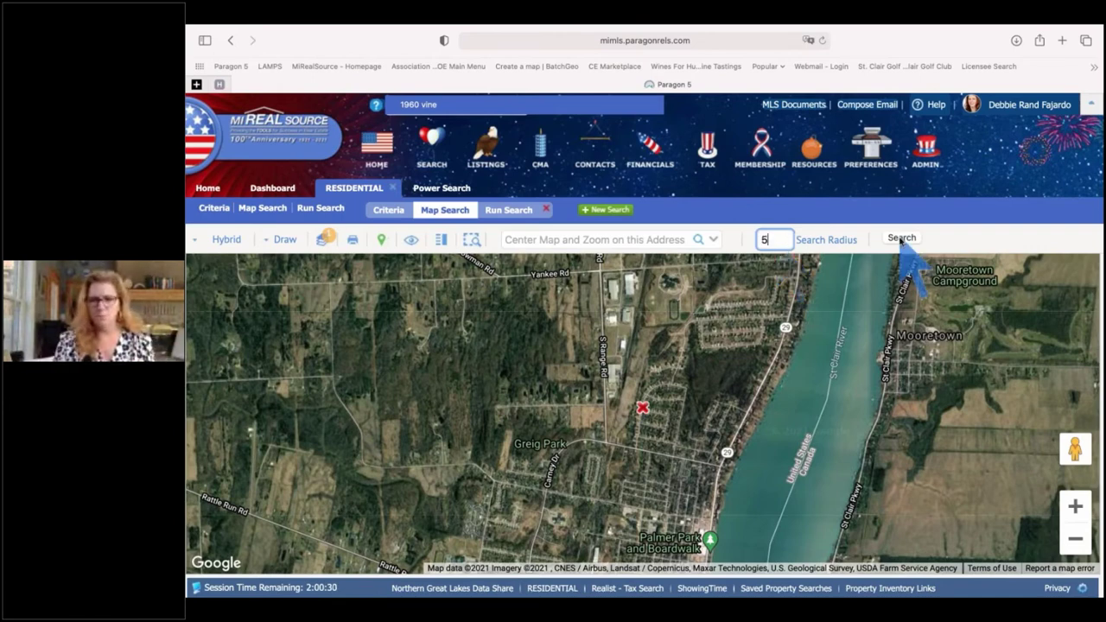
left_click(901, 238)
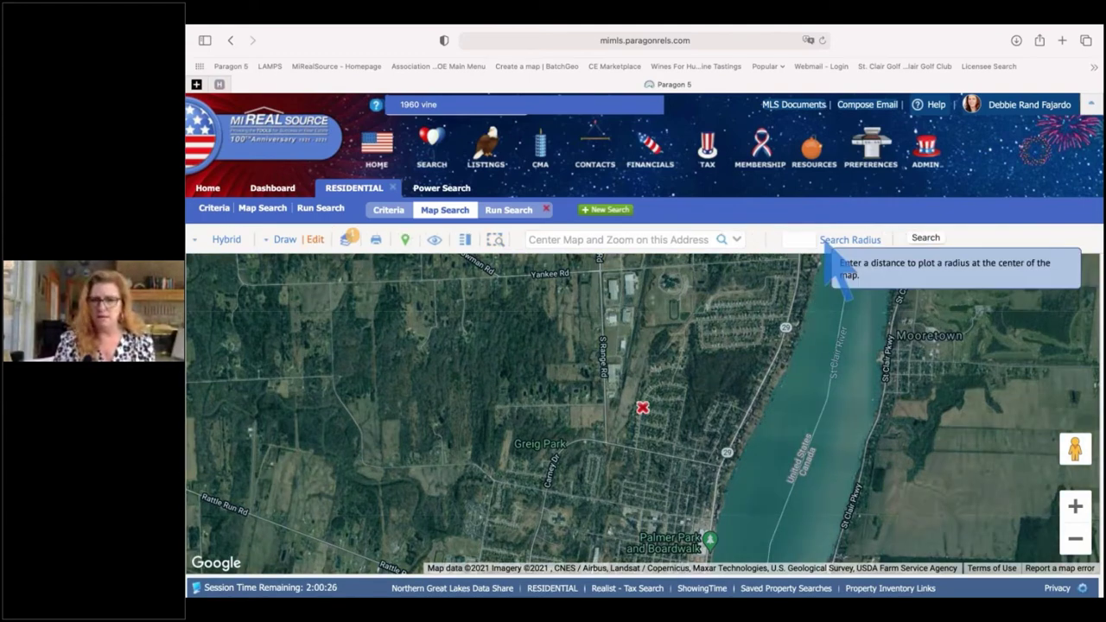
left_click(1075, 538)
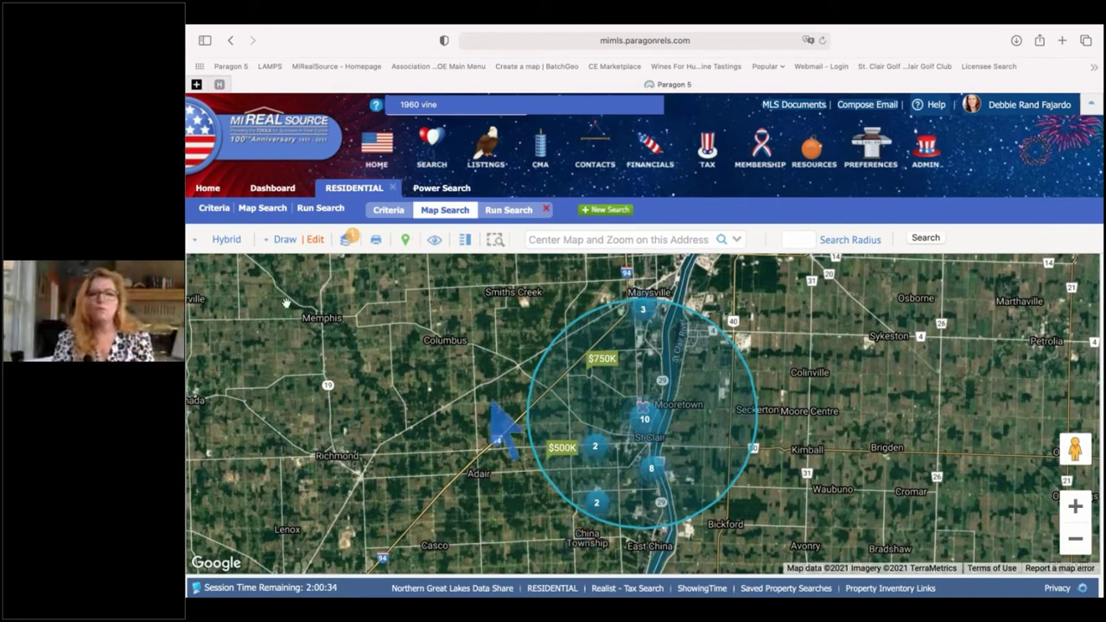
- Draw a RubberBand rectangle west of the radius circle, then delete it
left_click(281, 241)
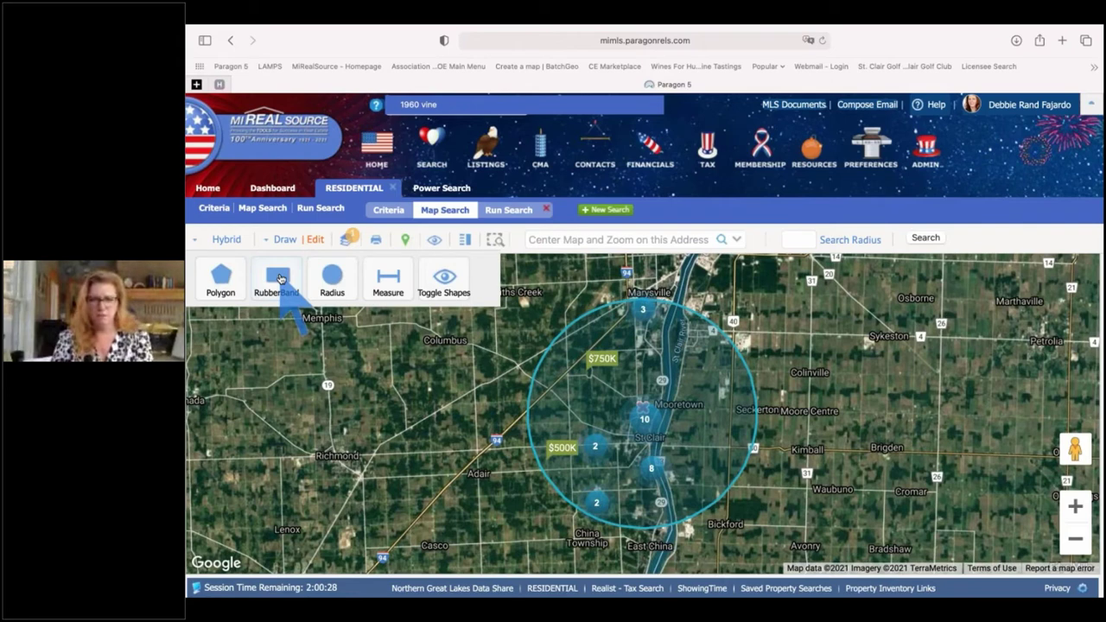
left_click(280, 279)
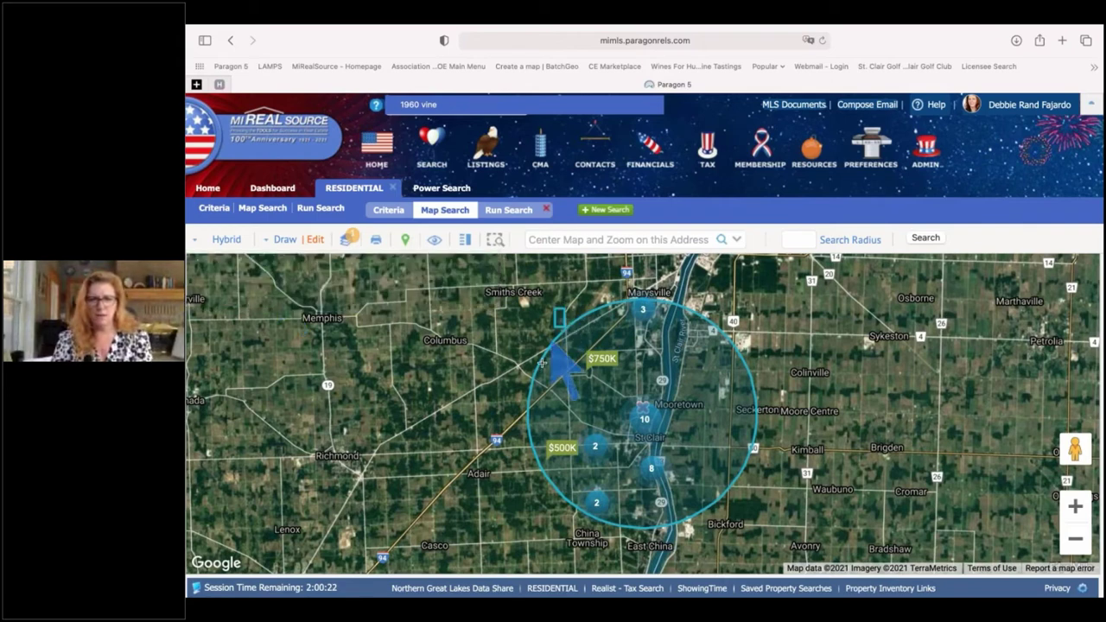
left_click_drag(542, 363, 481, 530)
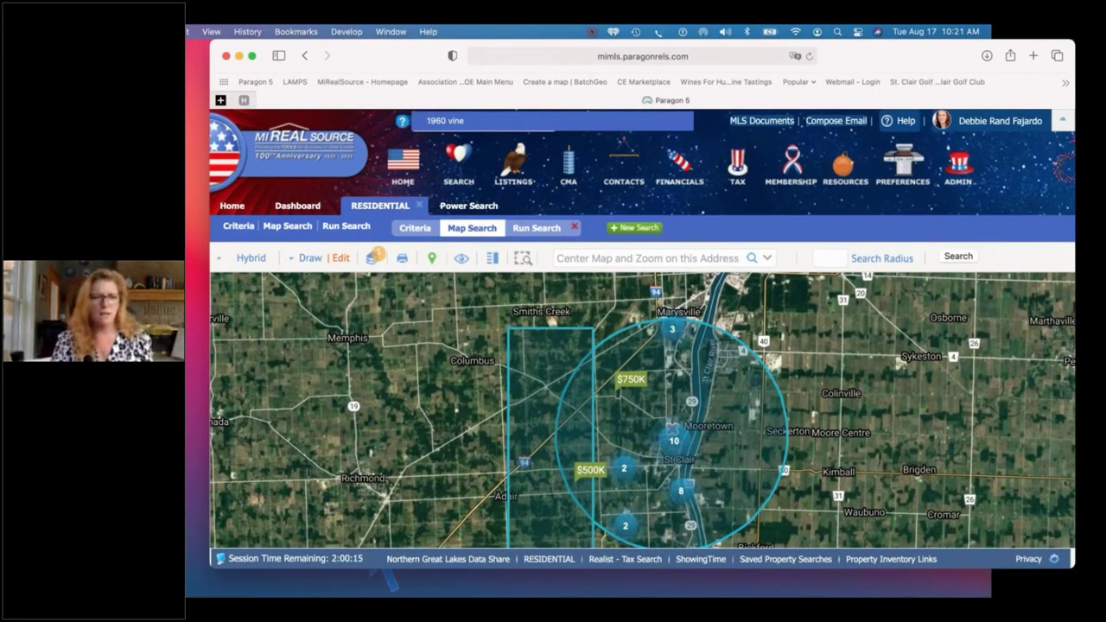
left_click_drag(588, 328, 608, 419)
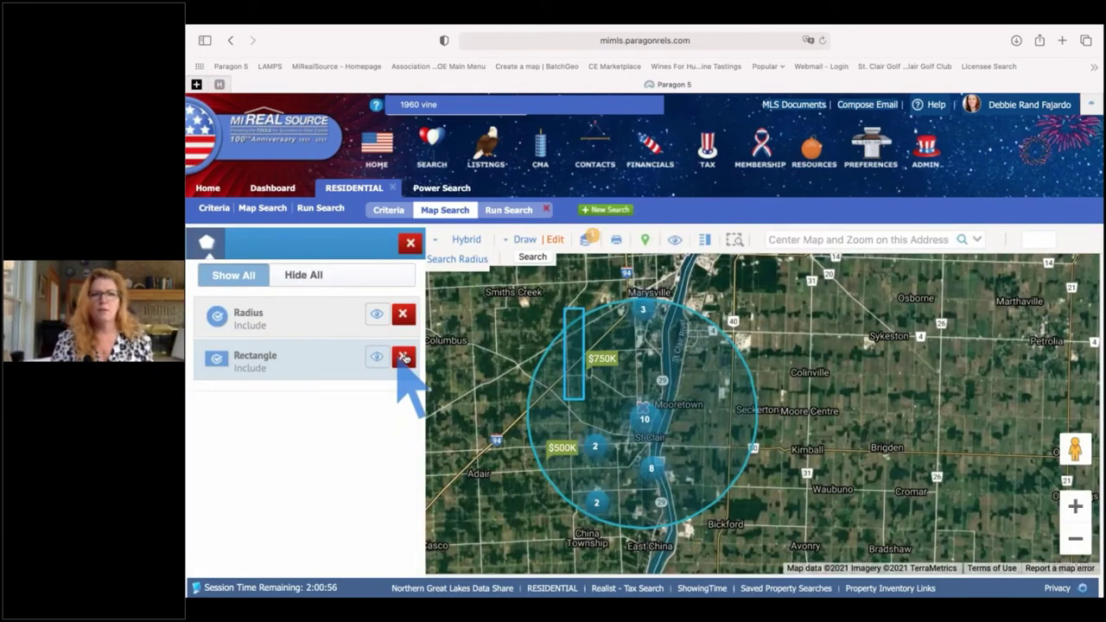
left_click(403, 358)
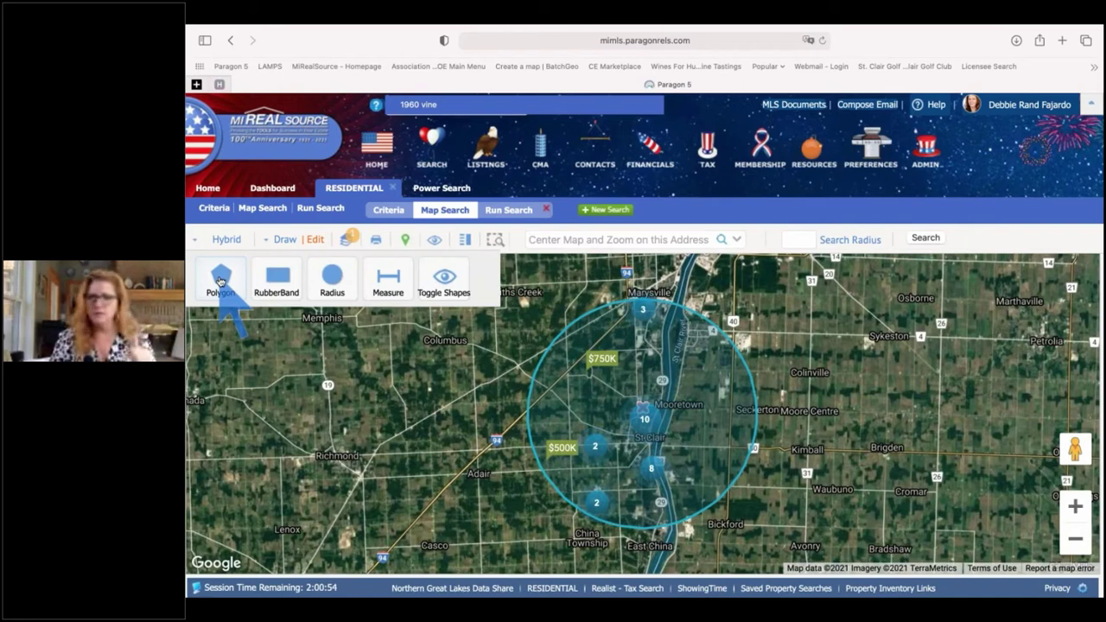
- Draw a triangular polygon with corners near China Township, Adair and Smiths Creek
left_click(221, 282)
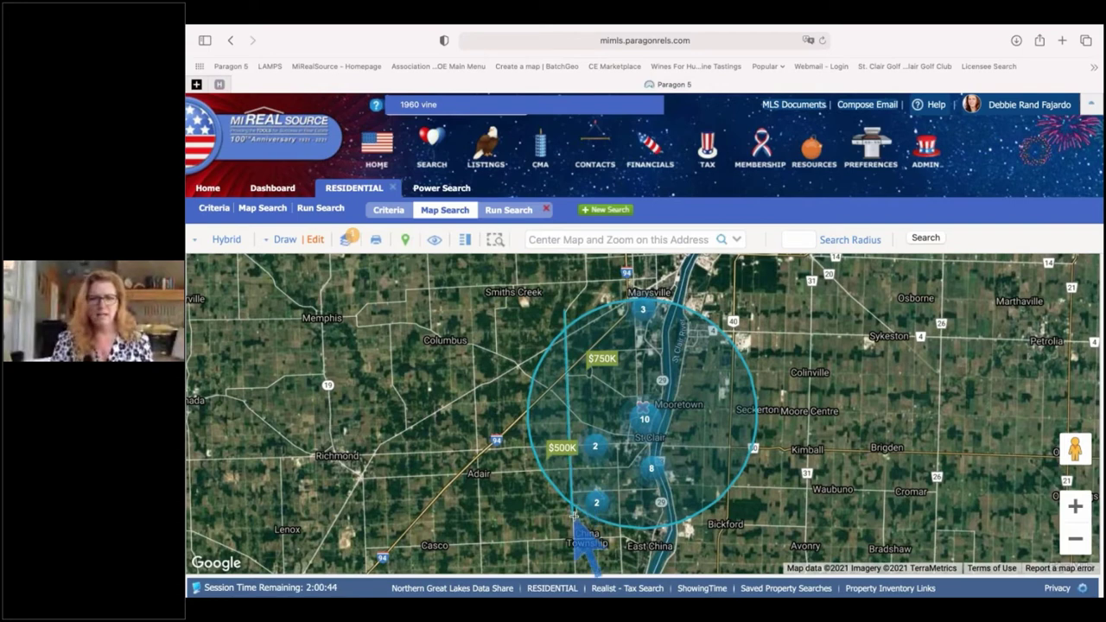
left_click(574, 516)
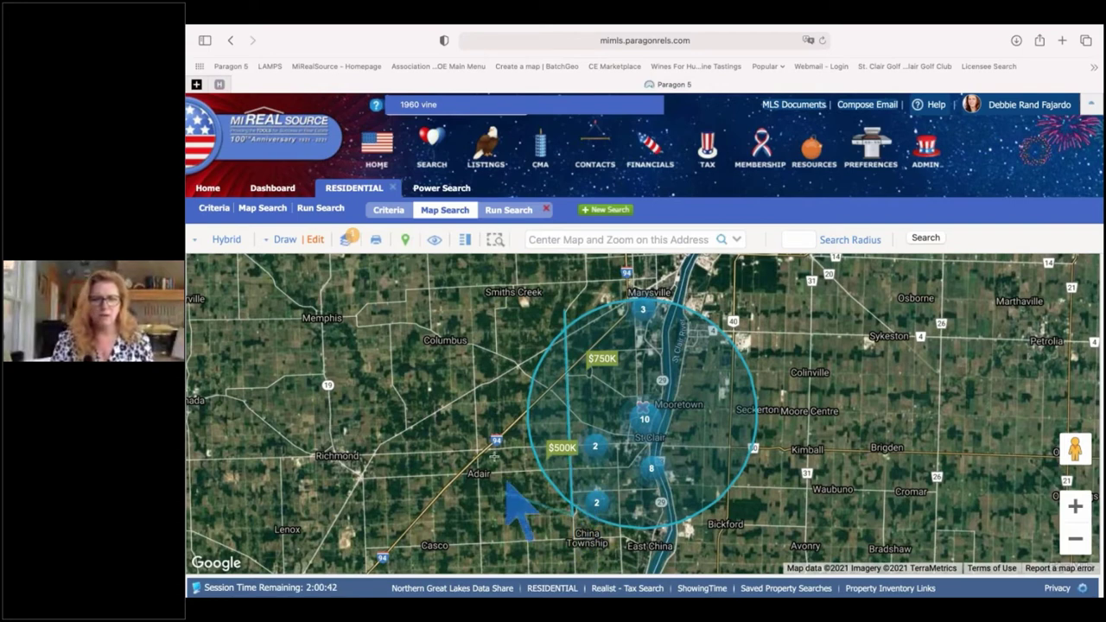
left_click(495, 441)
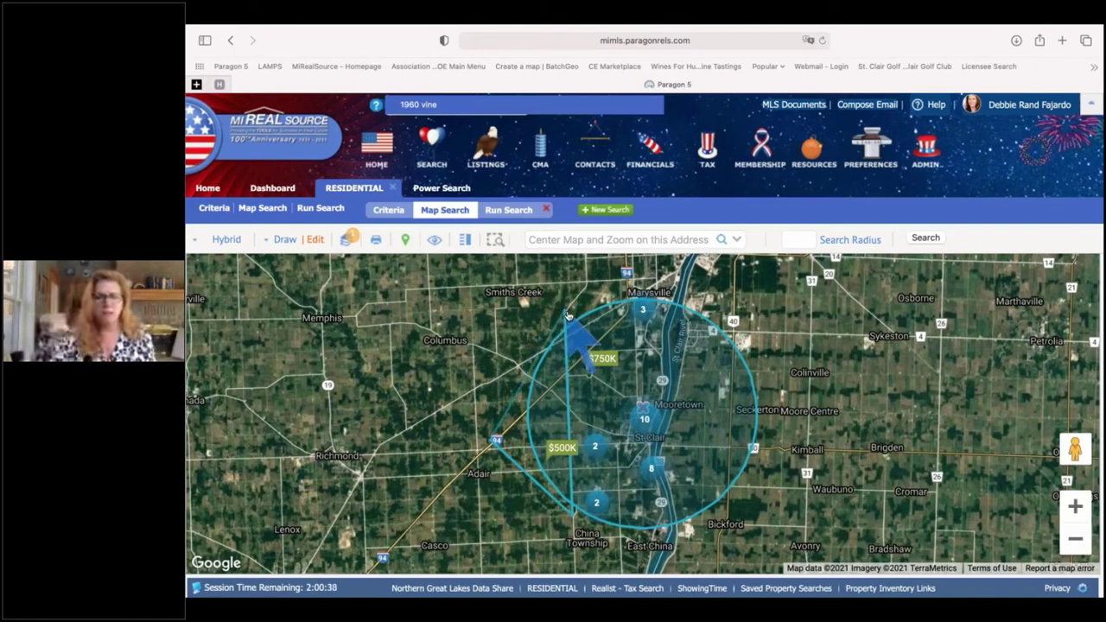
double_click(567, 315)
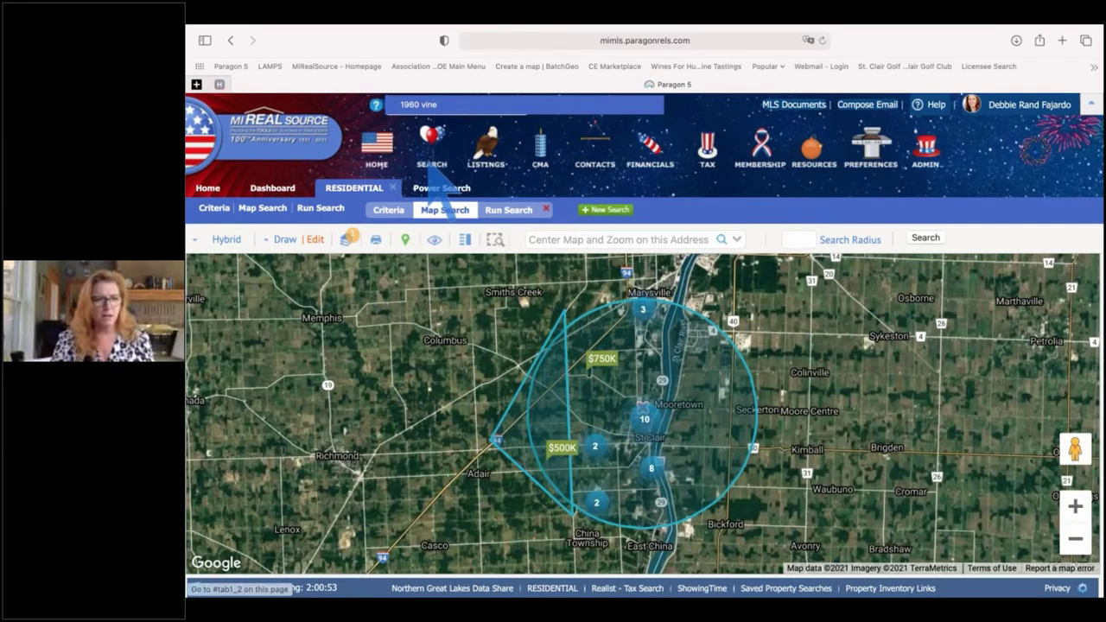
- Switch the Polygon shape to Exclude in the drawn shapes panel
left_click(436, 206)
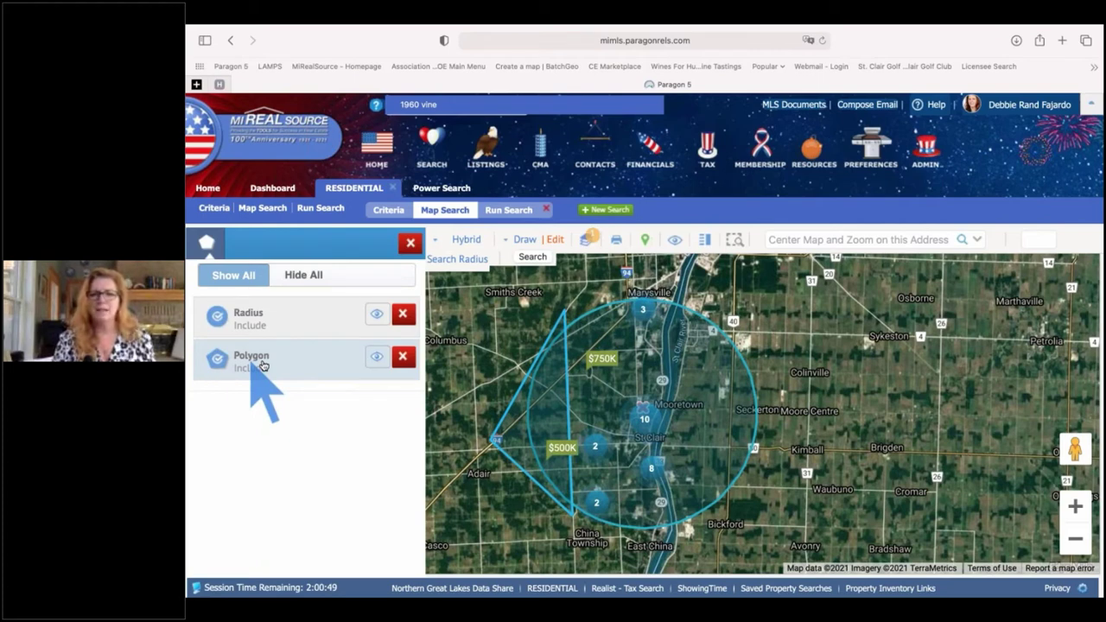
left_click(217, 363)
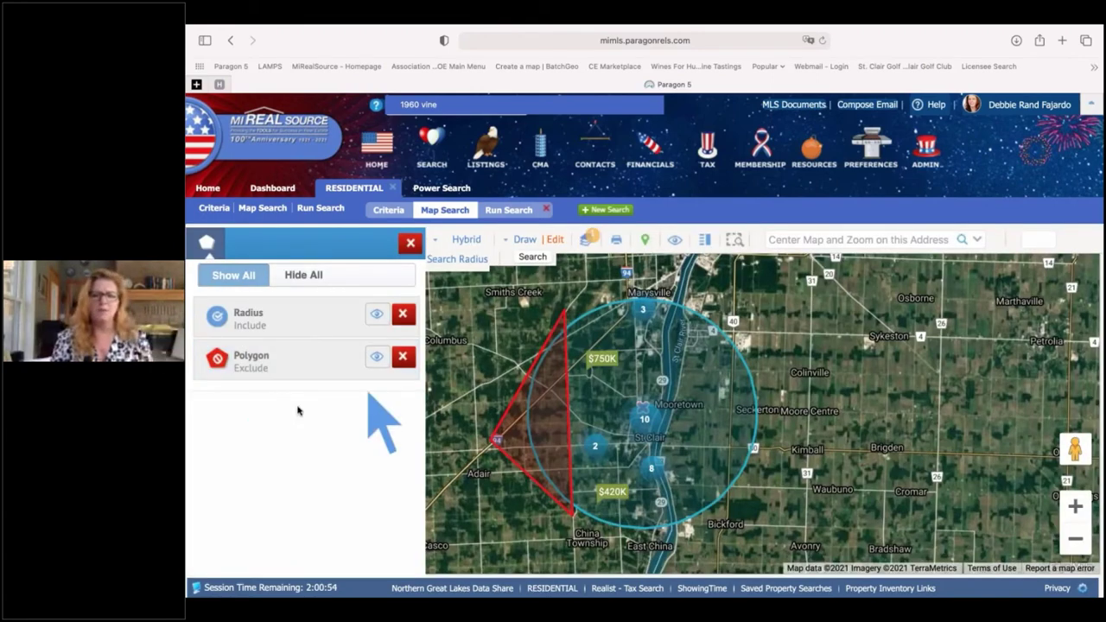
left_click(412, 244)
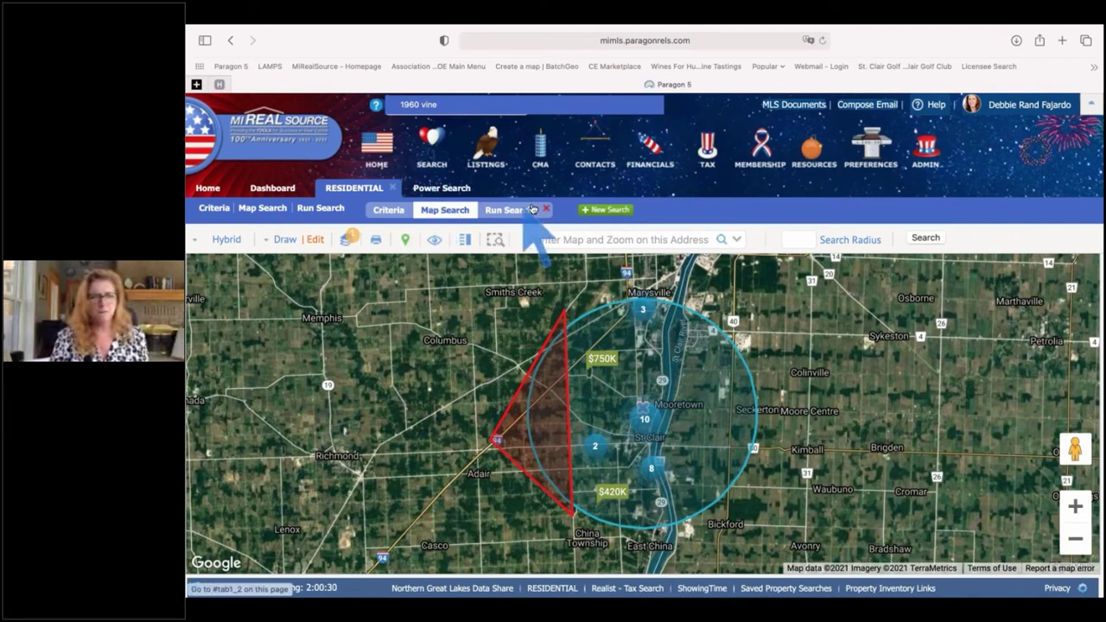
- Set Sale/Rent to For Sale on the criteria form
left_click(388, 210)
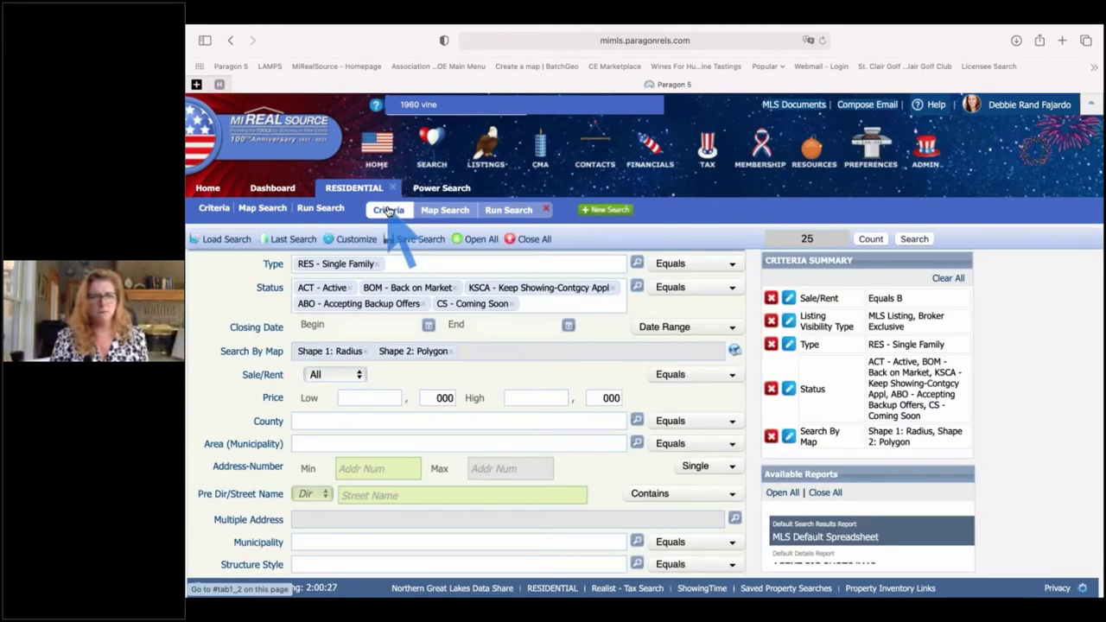
left_click(316, 377)
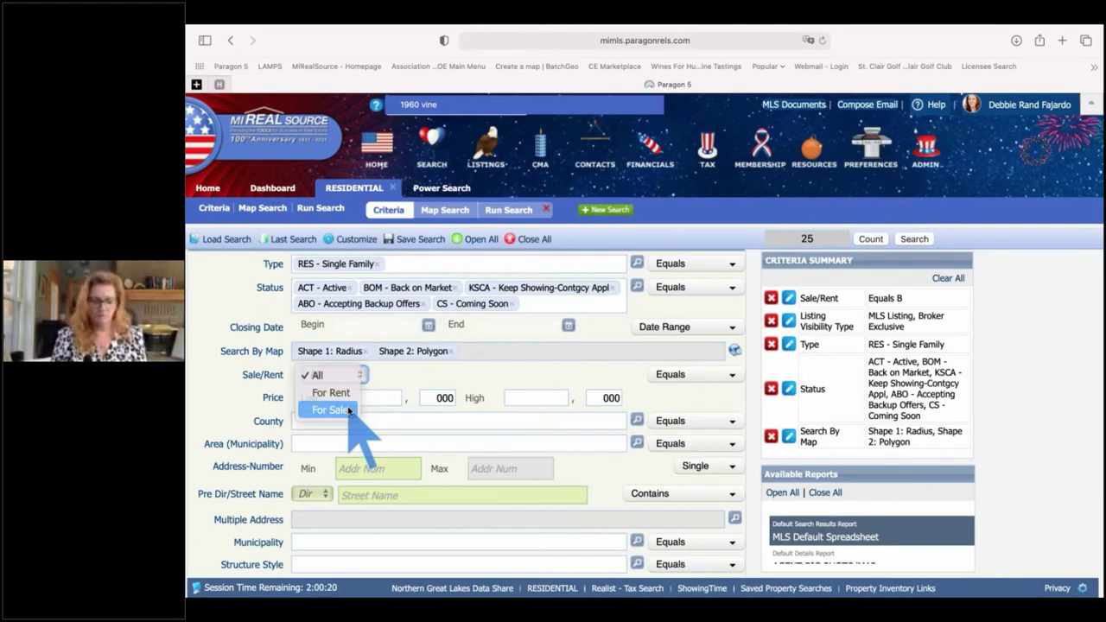
left_click(349, 412)
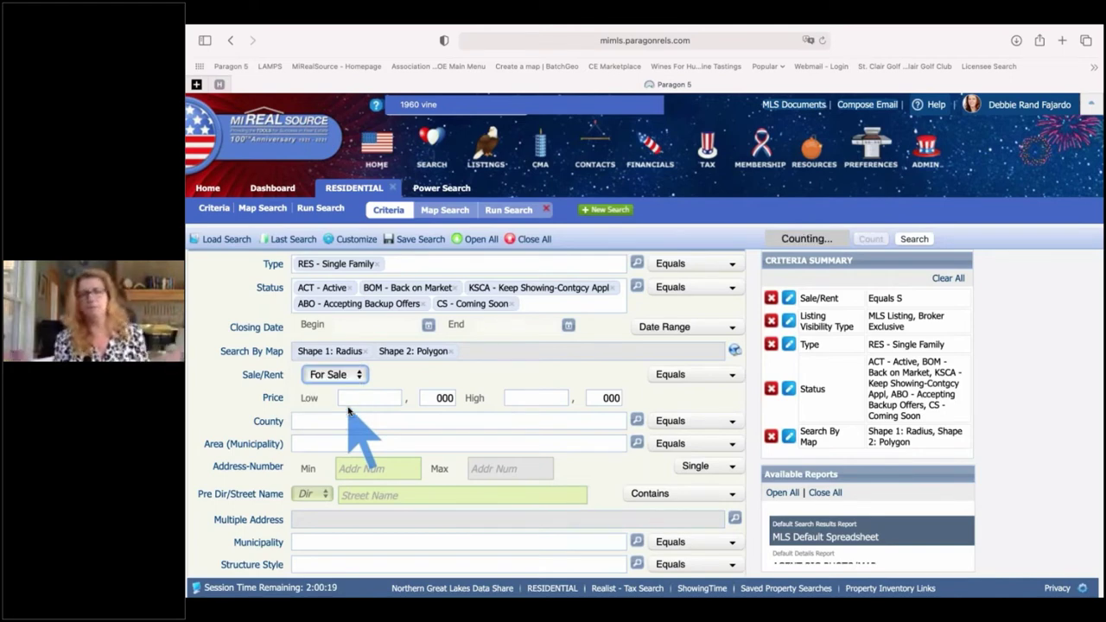
- Enter a minimum price of 200 (200,000) and review the updated criteria
left_click(376, 399)
type("200")
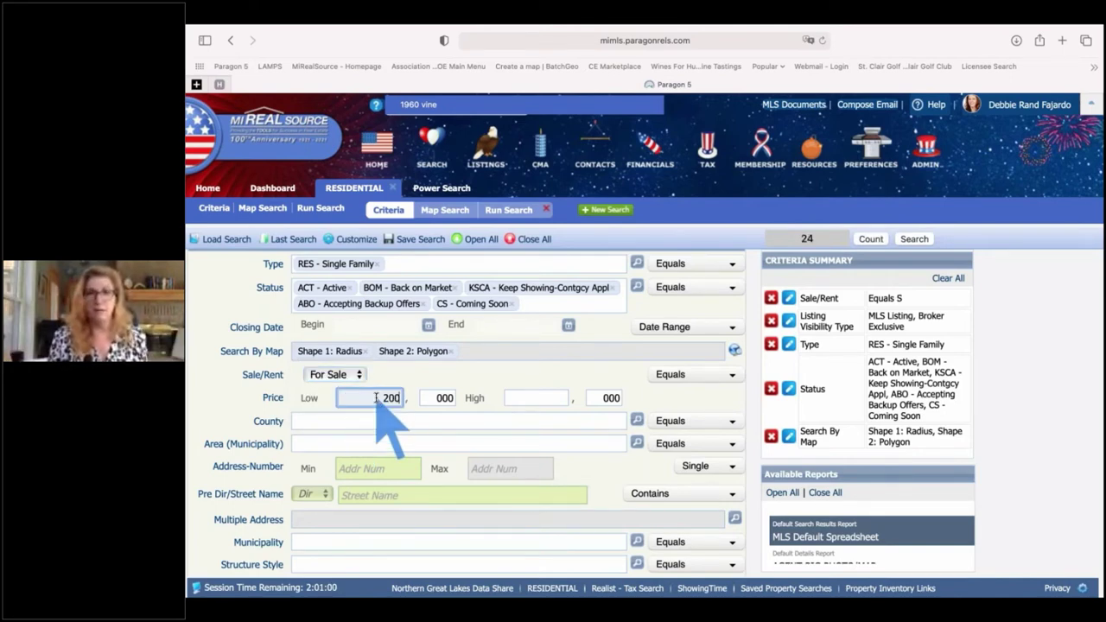
key("Tab")
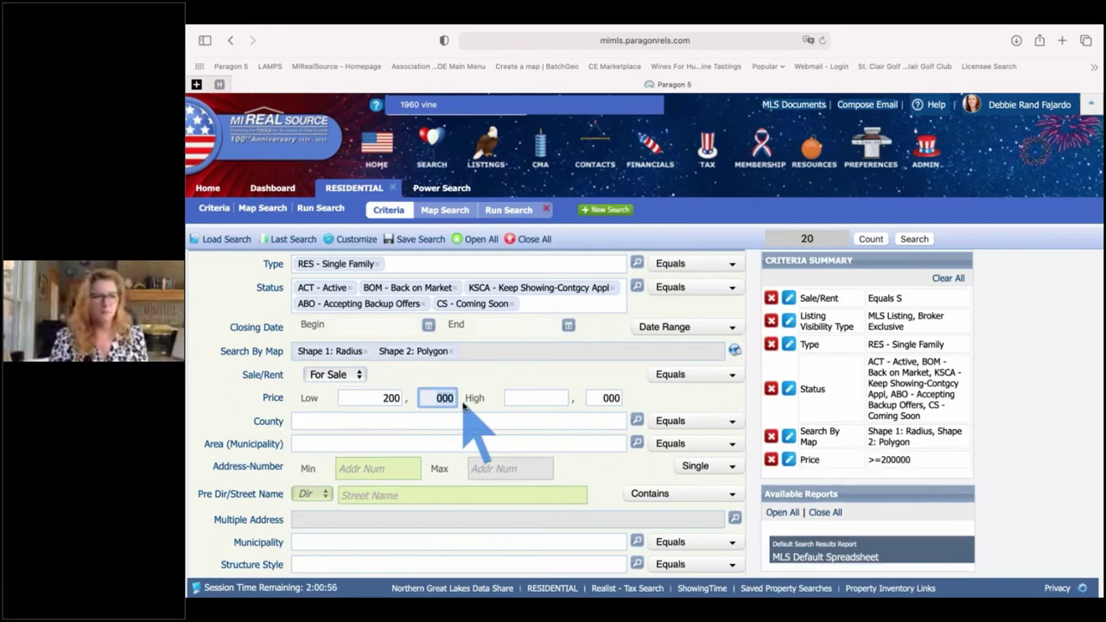
scroll(471, 423, "down", 1)
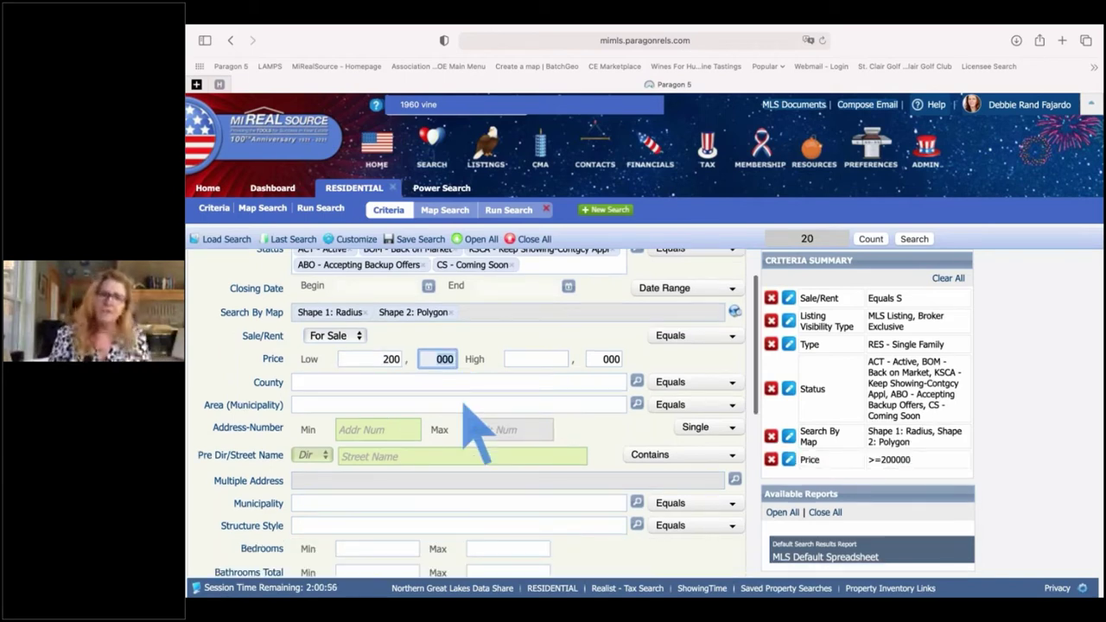
scroll(389, 411, "up", 1)
scroll(313, 413, "up", 1)
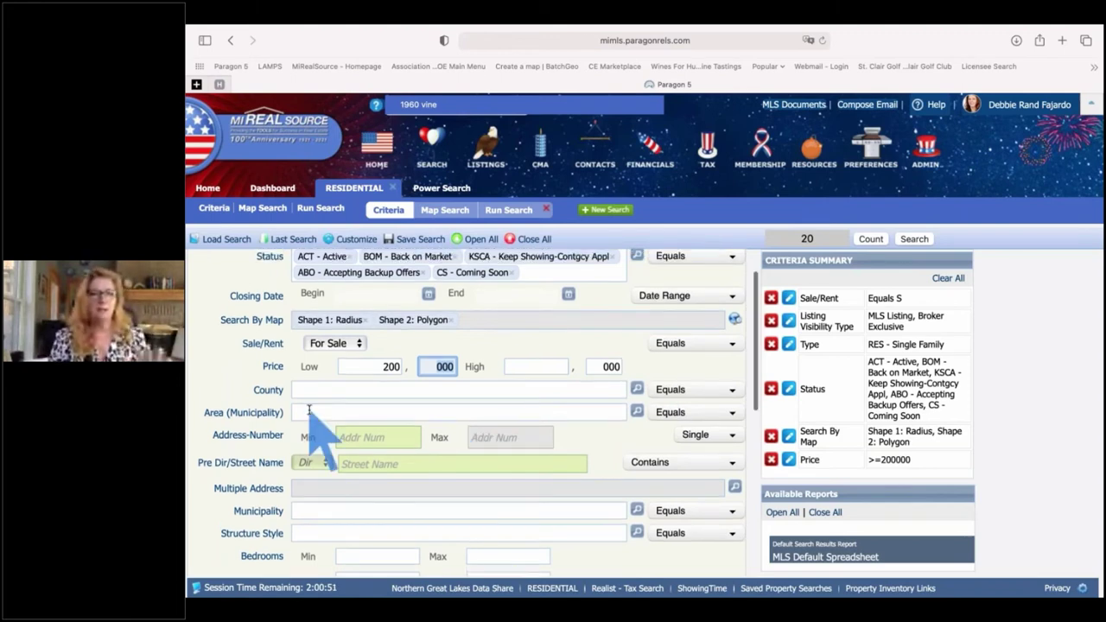
scroll(313, 413, "down", 1)
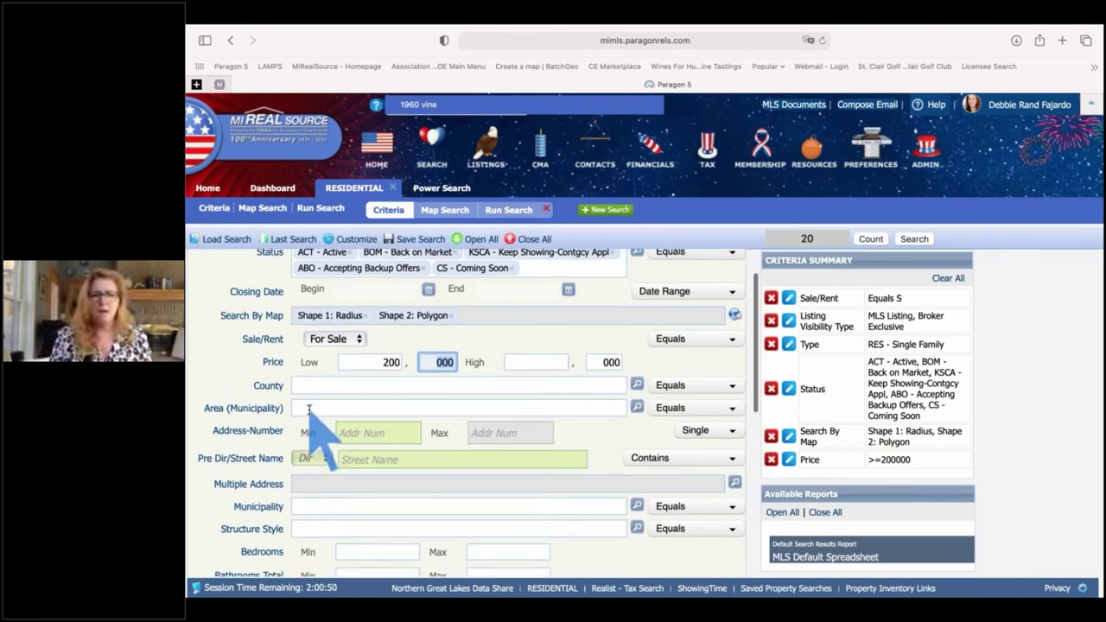
scroll(311, 407, "down", 3)
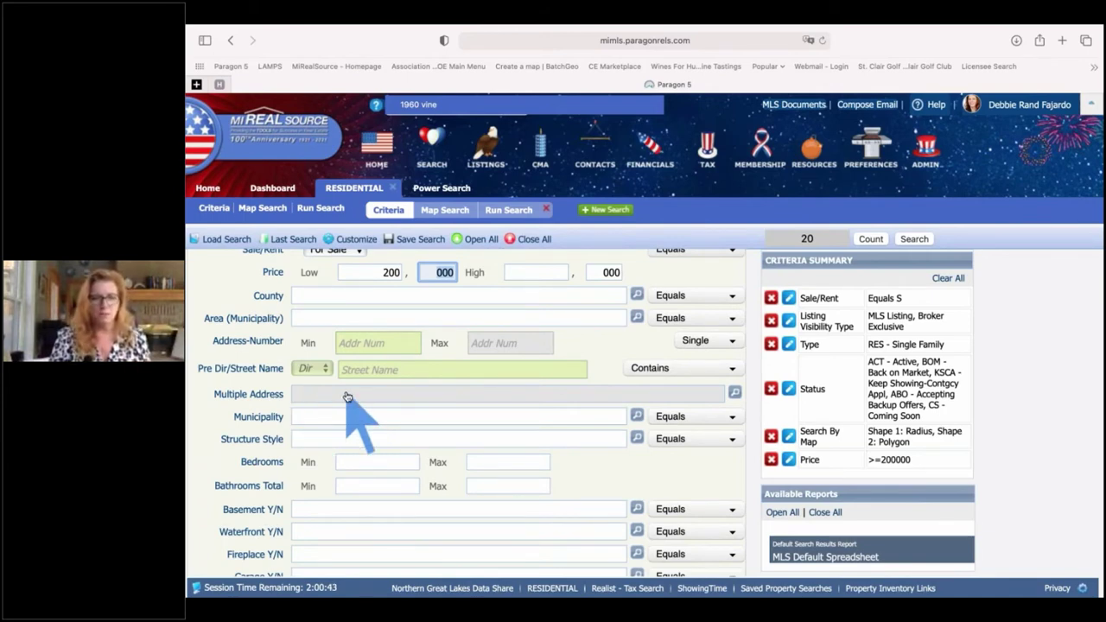
scroll(346, 397, "down", 1)
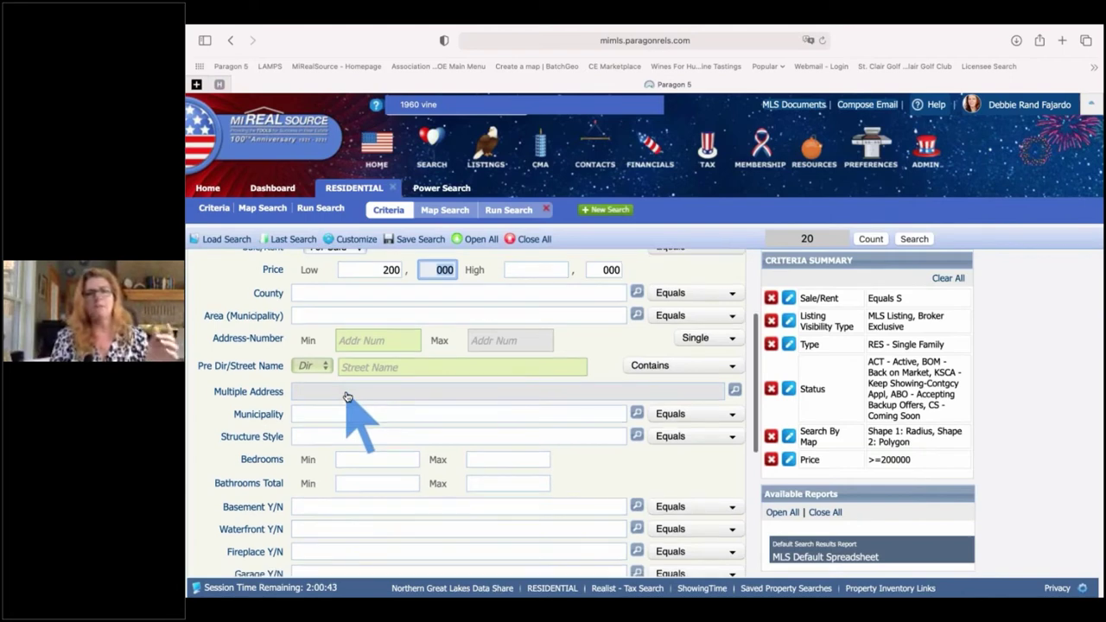
scroll(347, 397, "down", 1)
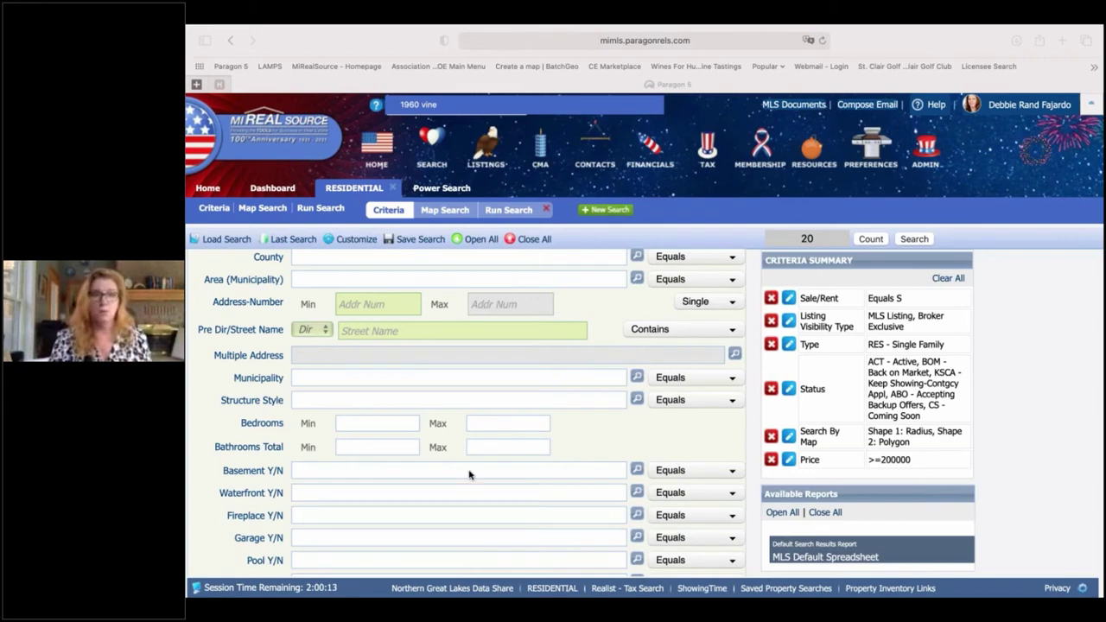
left_click(311, 381)
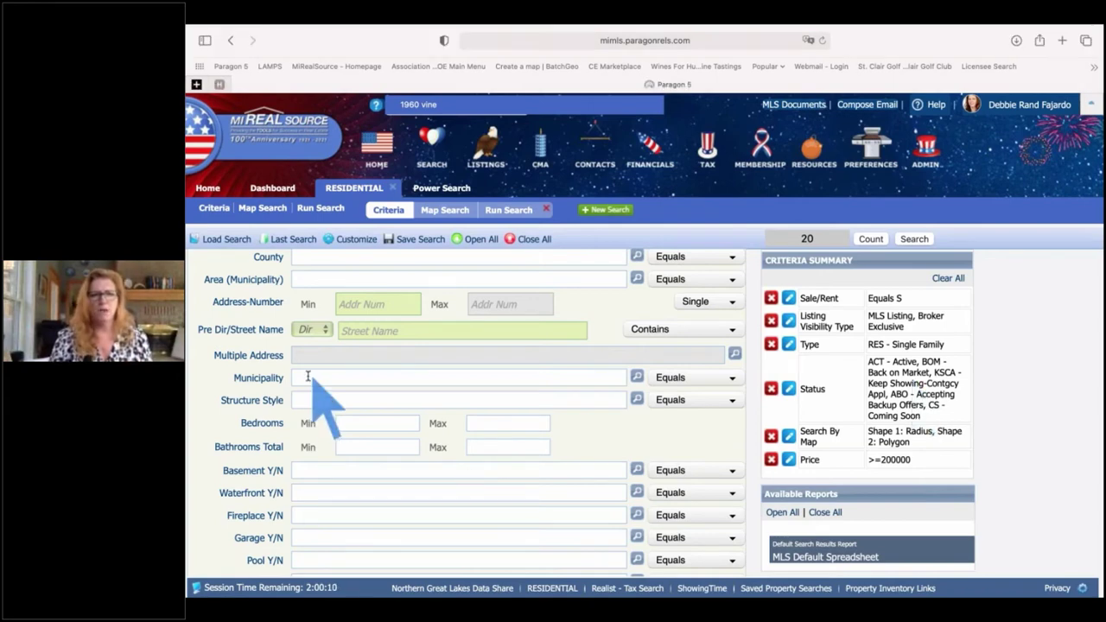
left_click(588, 400)
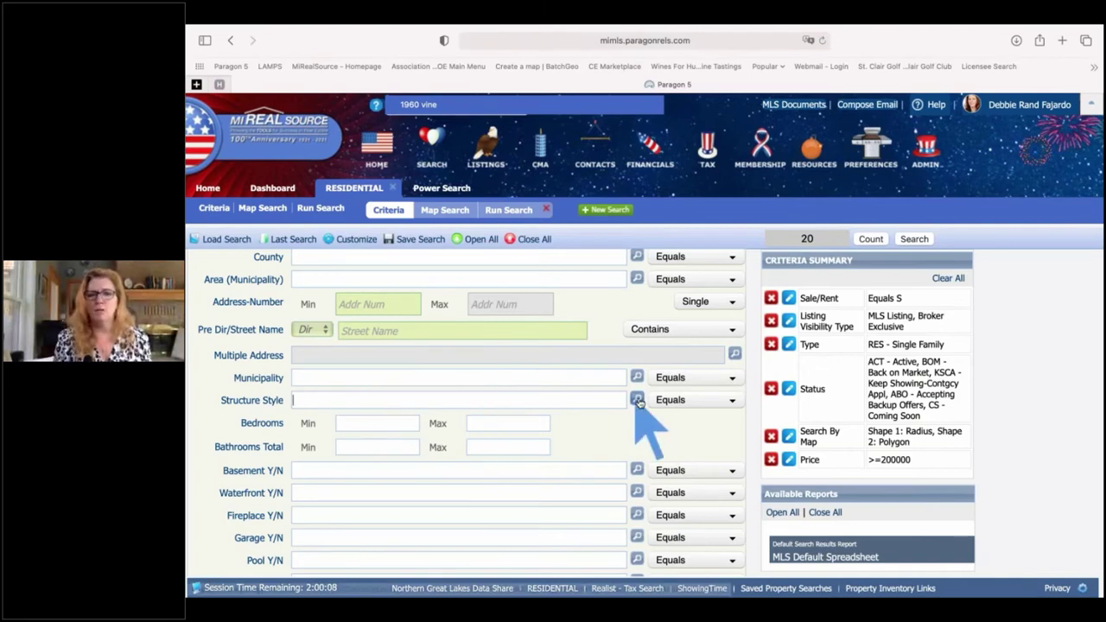
left_click(637, 400)
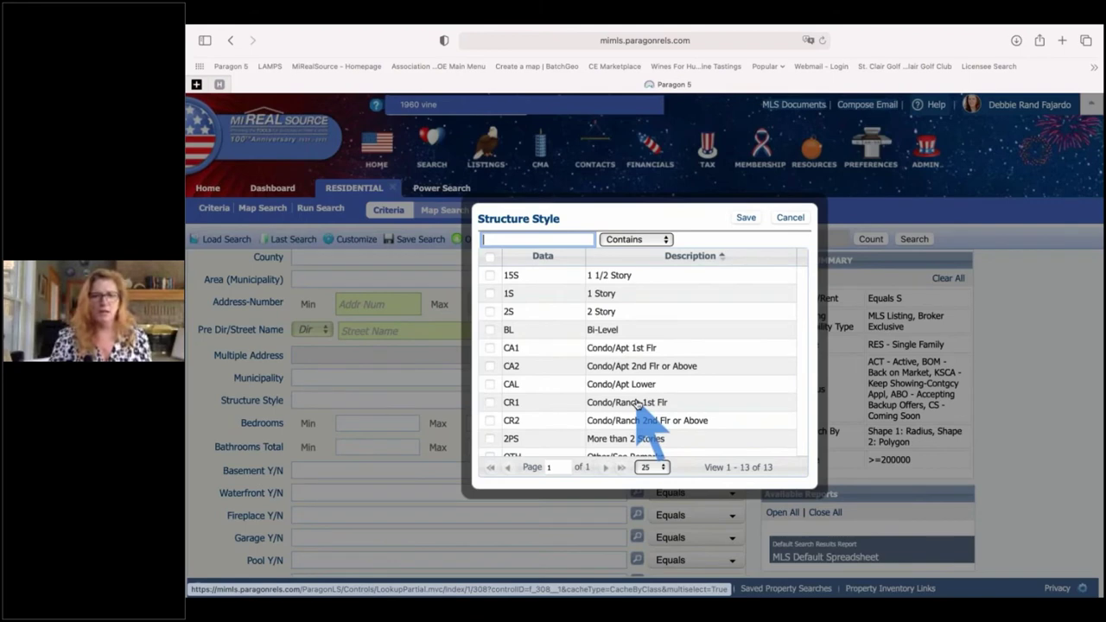
scroll(637, 404, "down", 1)
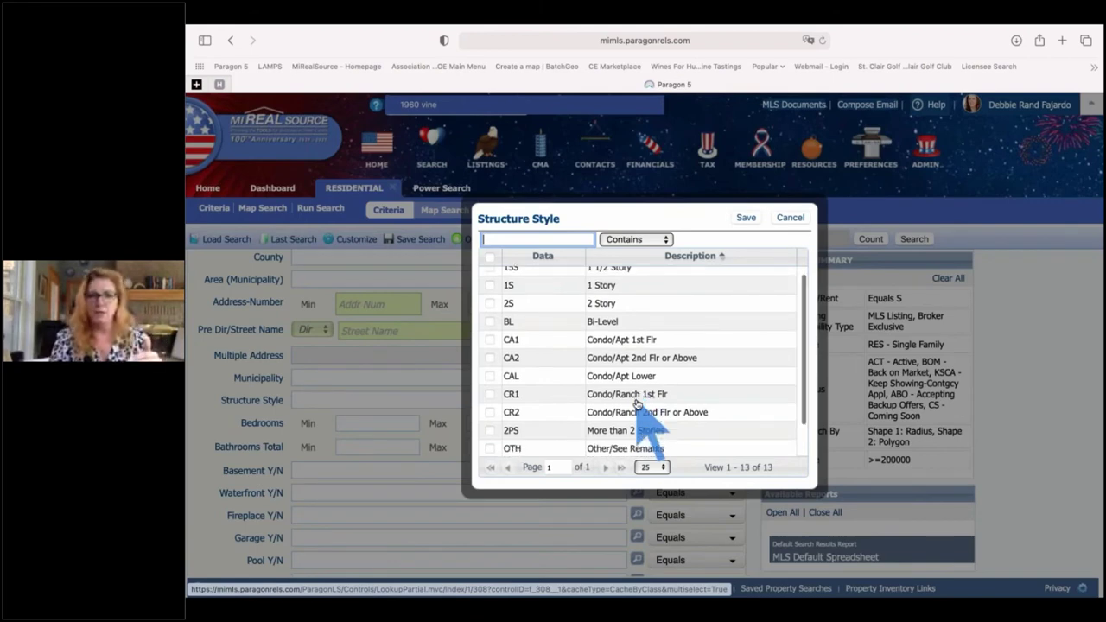
scroll(637, 404, "down", 2)
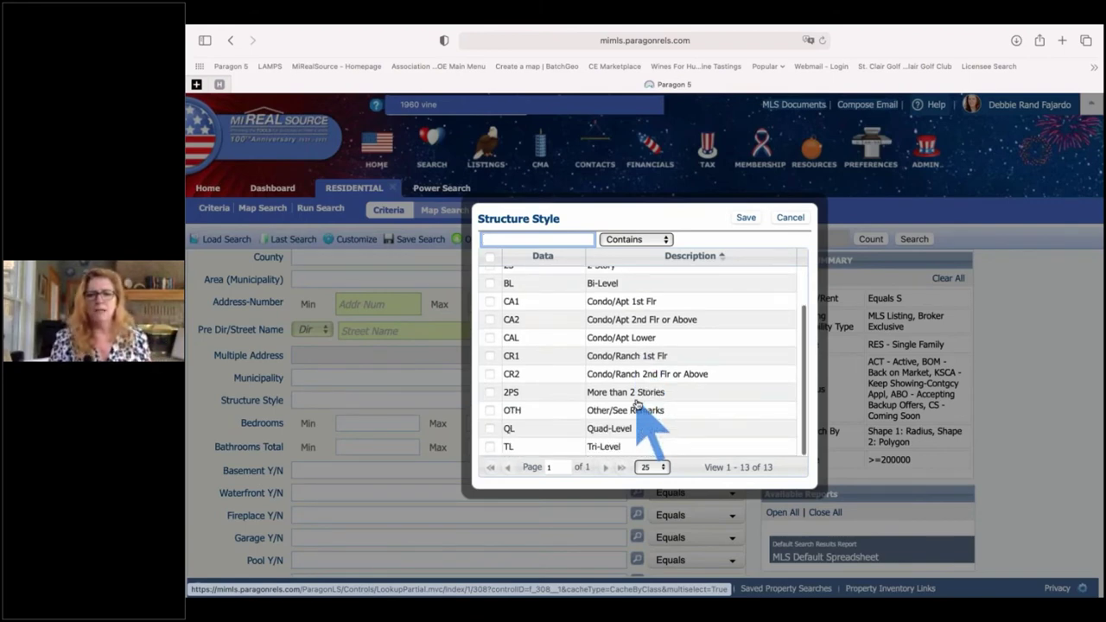
scroll(637, 404, "up", 3)
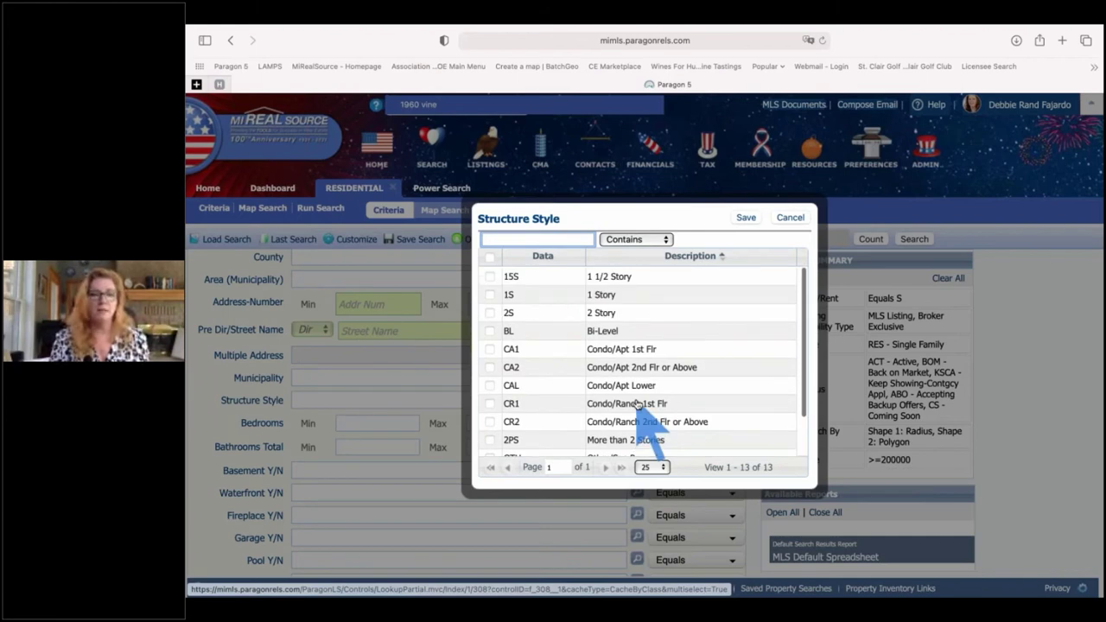
left_click(789, 217)
mouse_move(406, 239)
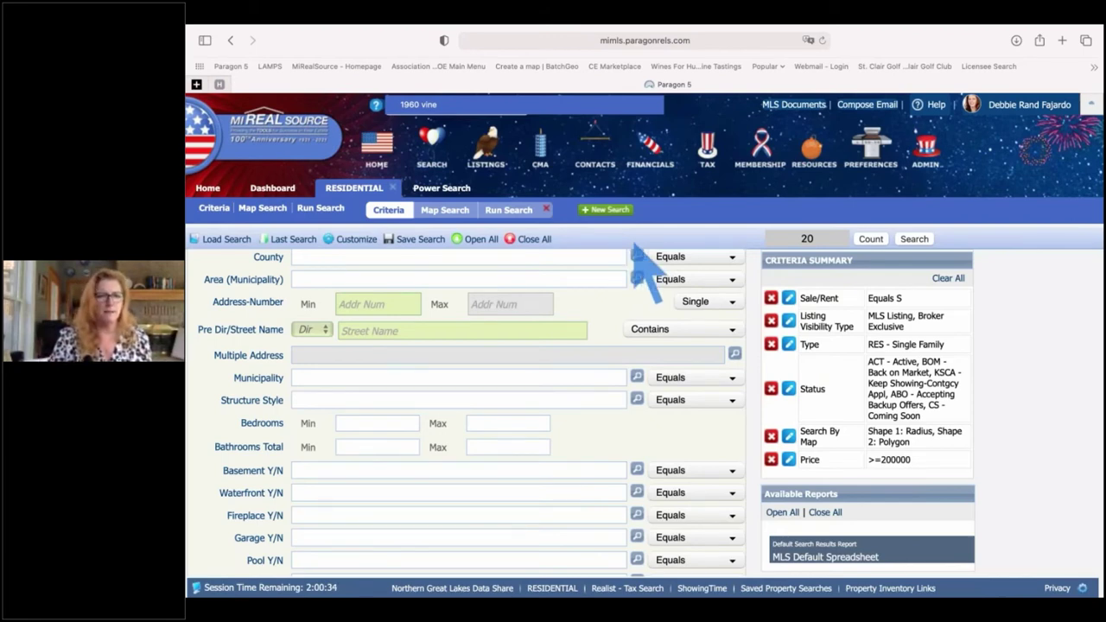
- Set Bedrooms minimum to 3 and Bathrooms Total minimum to 2
left_click(373, 423)
type("3")
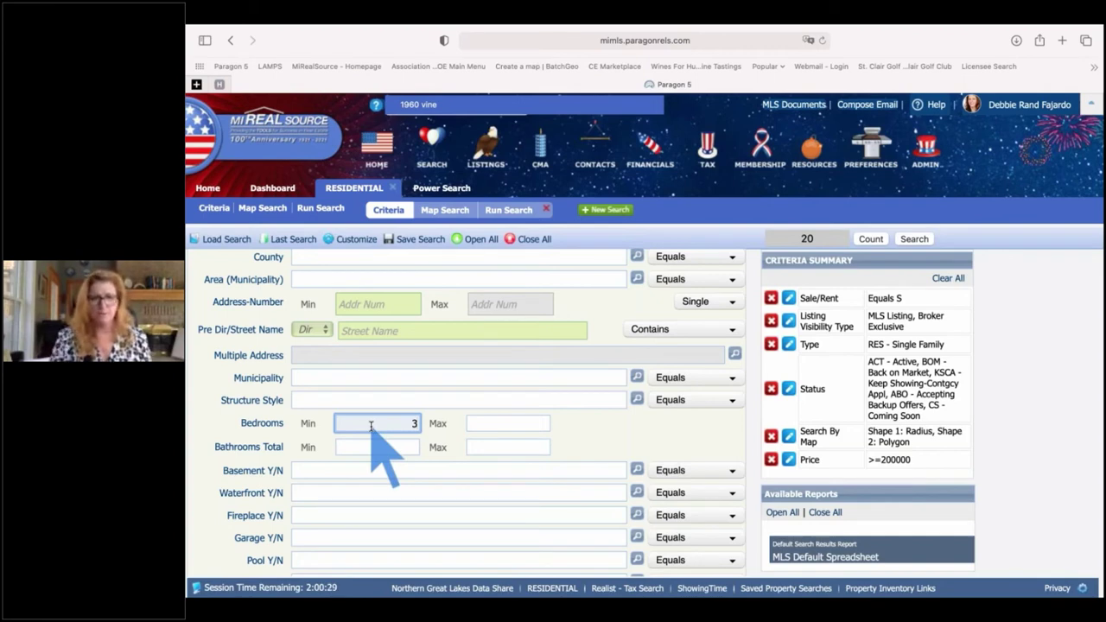
key("Tab")
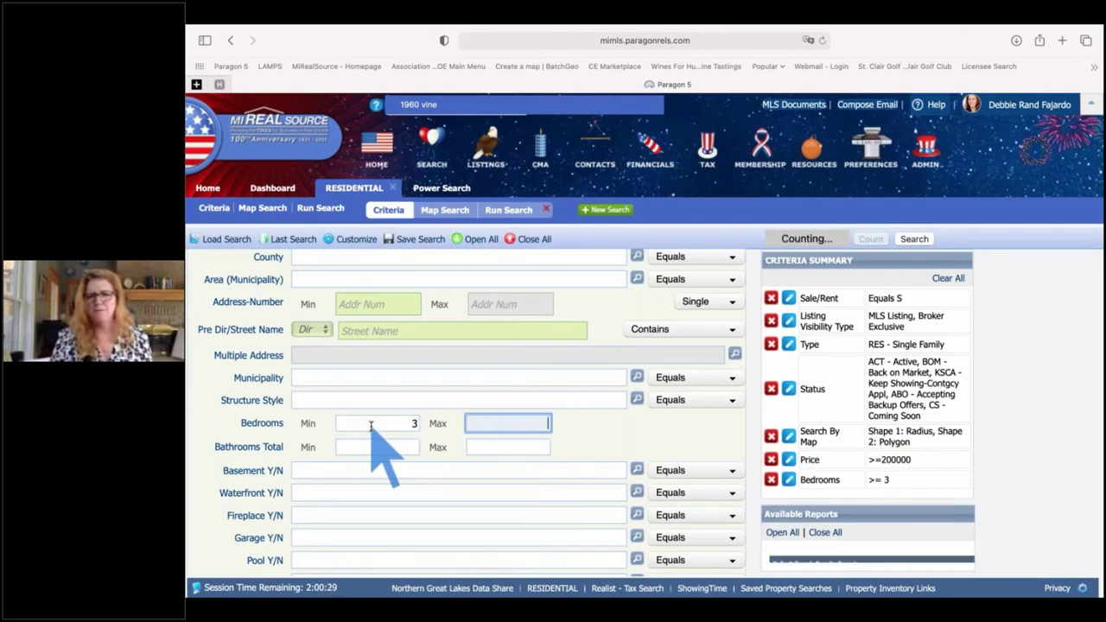
scroll(480, 428, "down", 1)
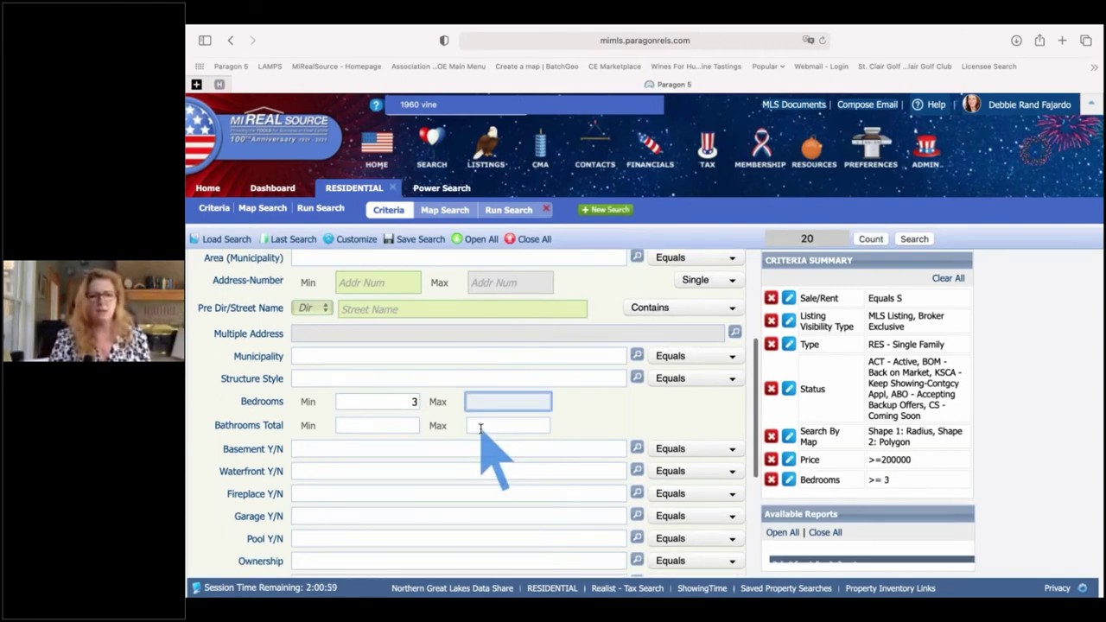
scroll(480, 430, "down", 1)
left_click(400, 417)
type("2")
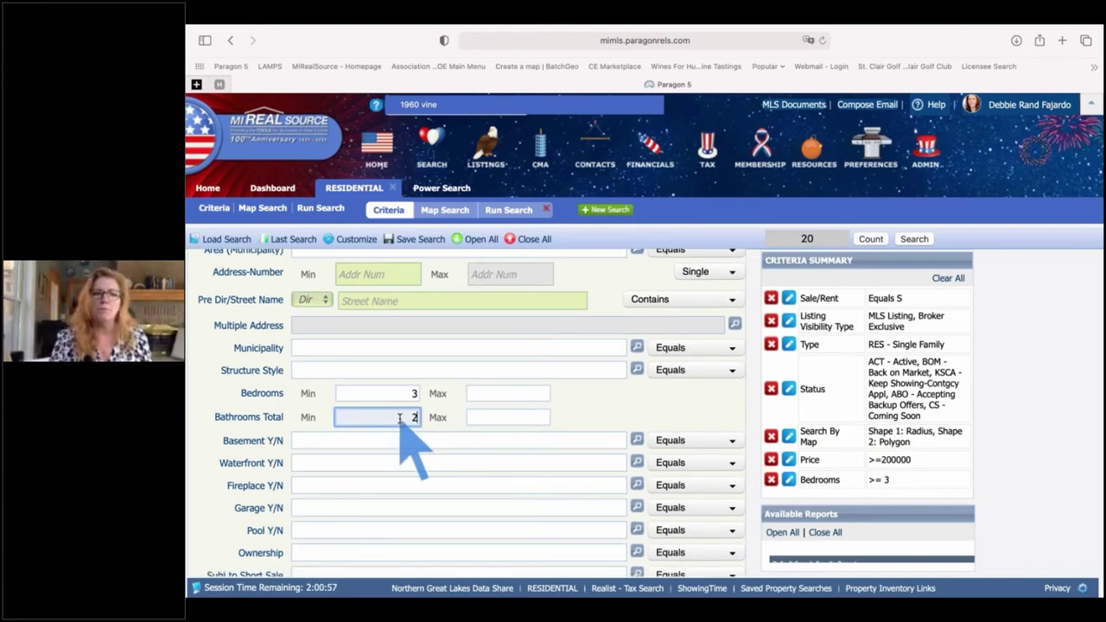
key("Tab")
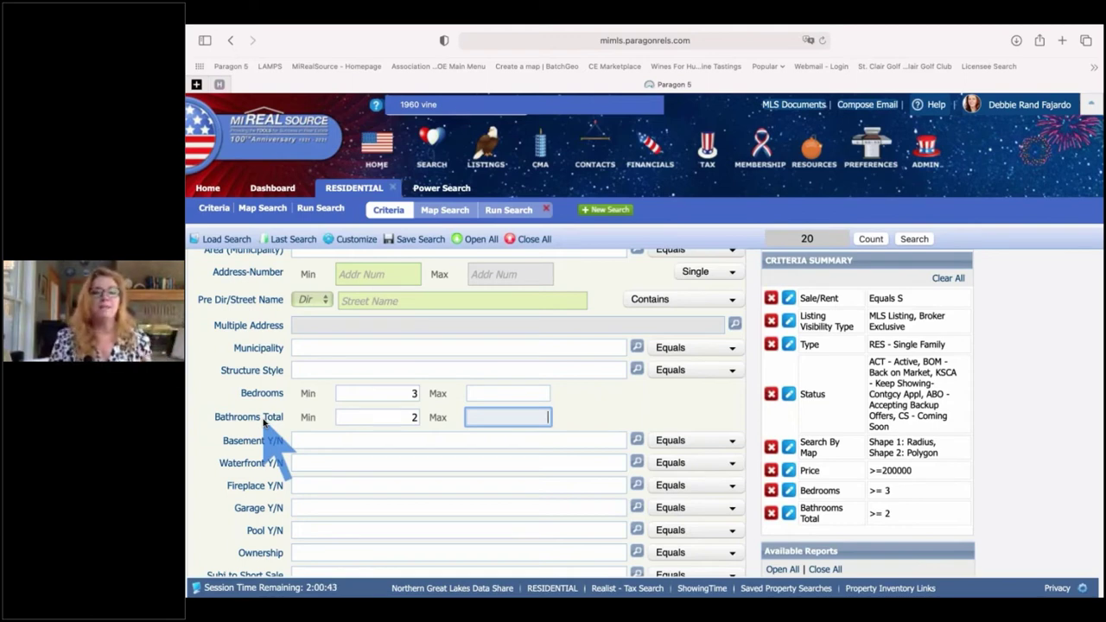
scroll(263, 422, "down", 1)
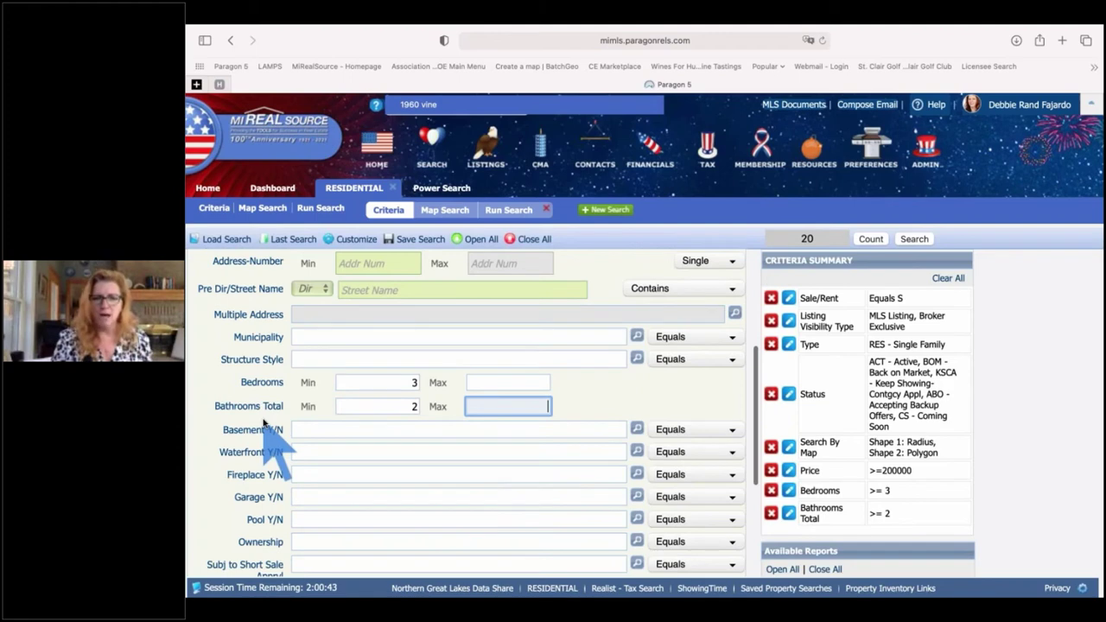
scroll(264, 421, "down", 5)
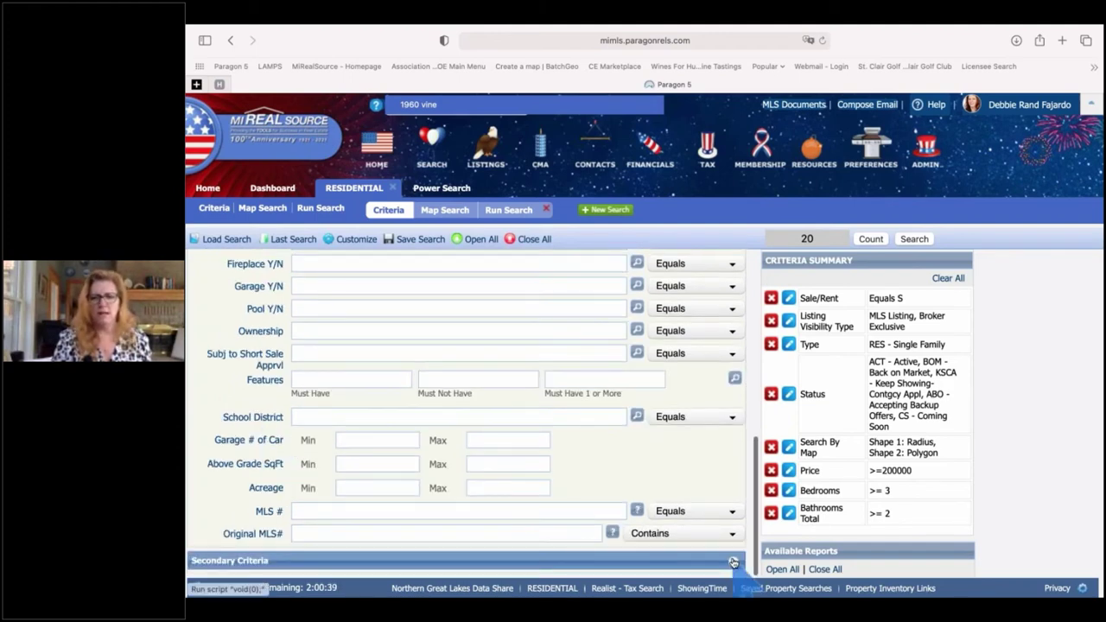
- Expand Secondary Criteria and look through its fields, such as Bathrooms Full and Mail City
left_click(733, 563)
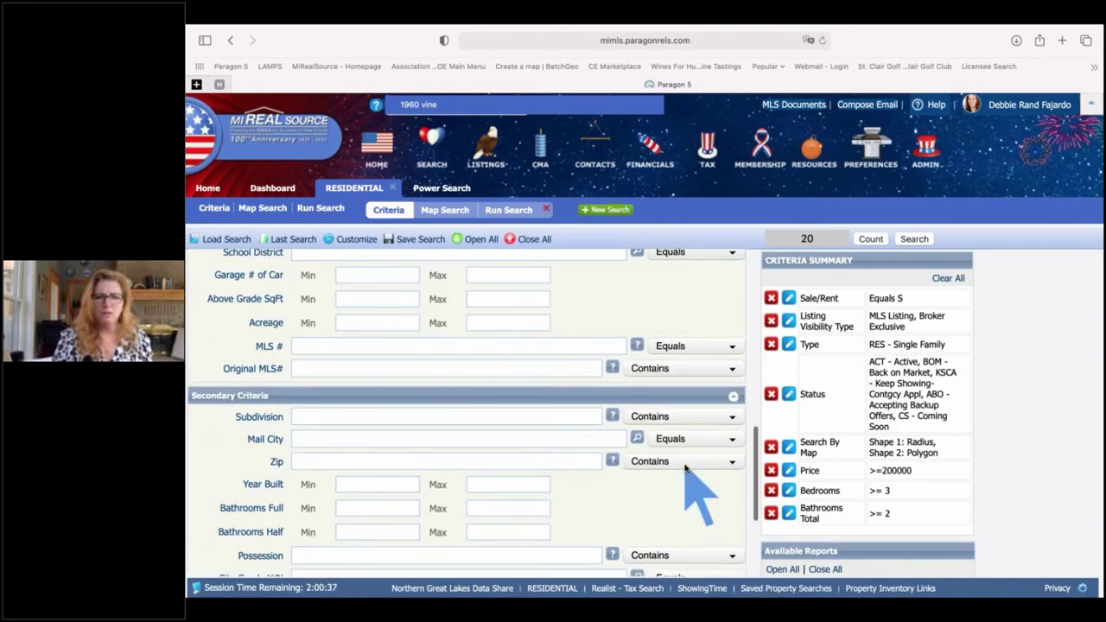
scroll(687, 468, "down", 3)
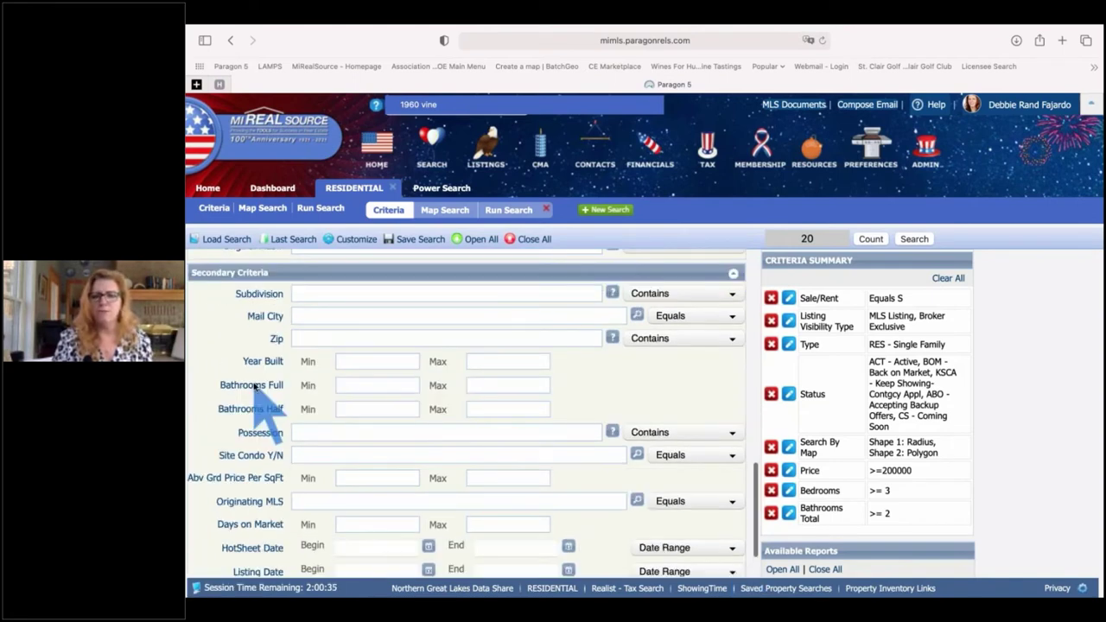
scroll(324, 444, "up", 1)
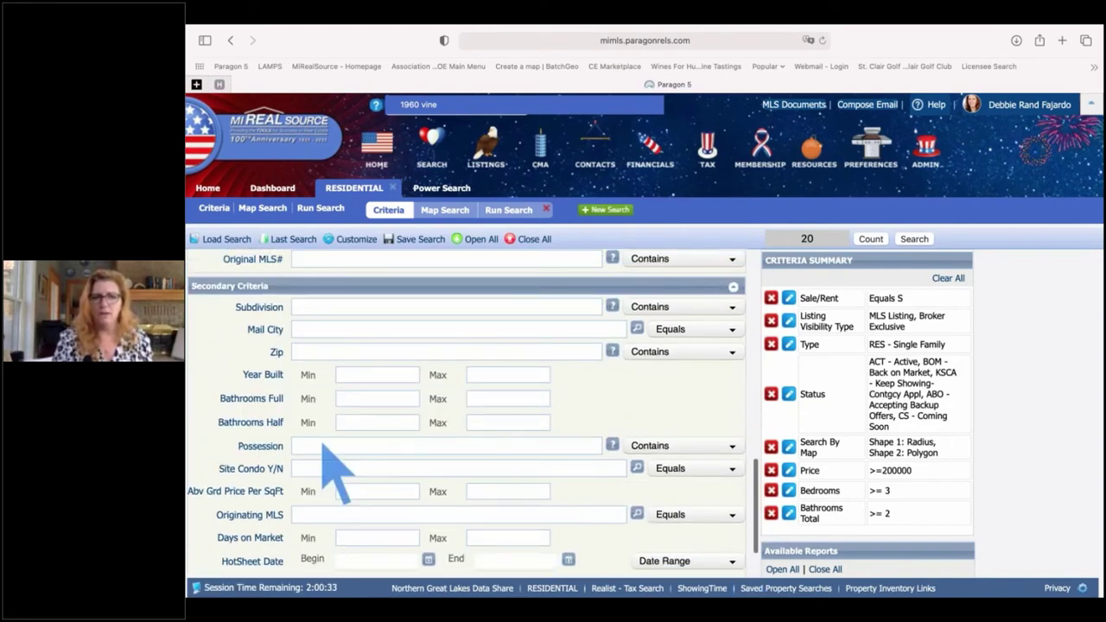
left_click(389, 400)
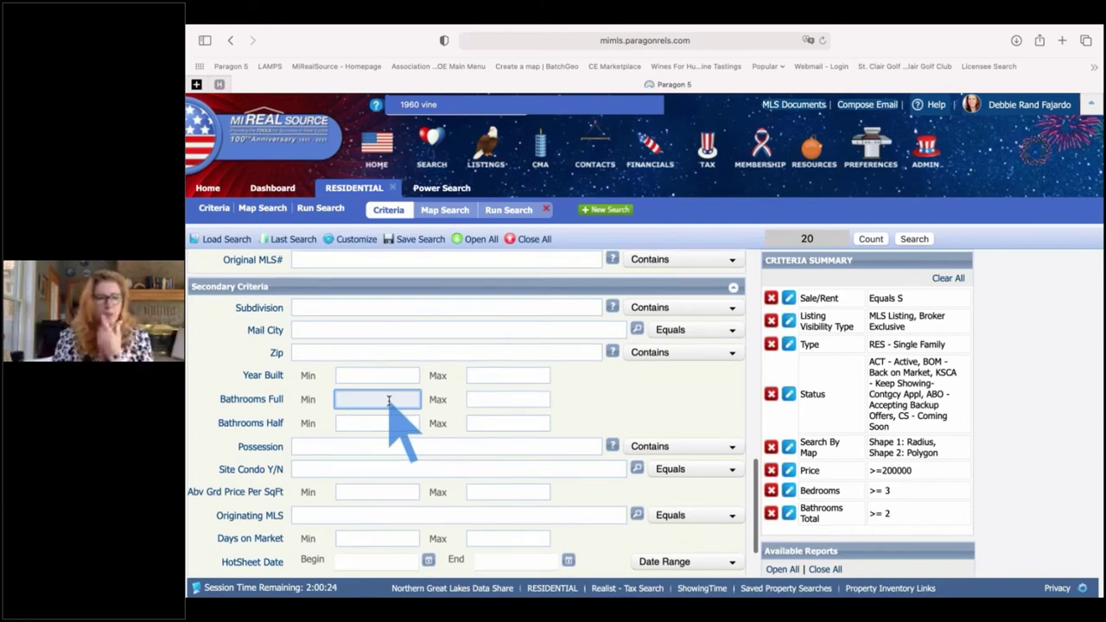
scroll(304, 346, "up", 1)
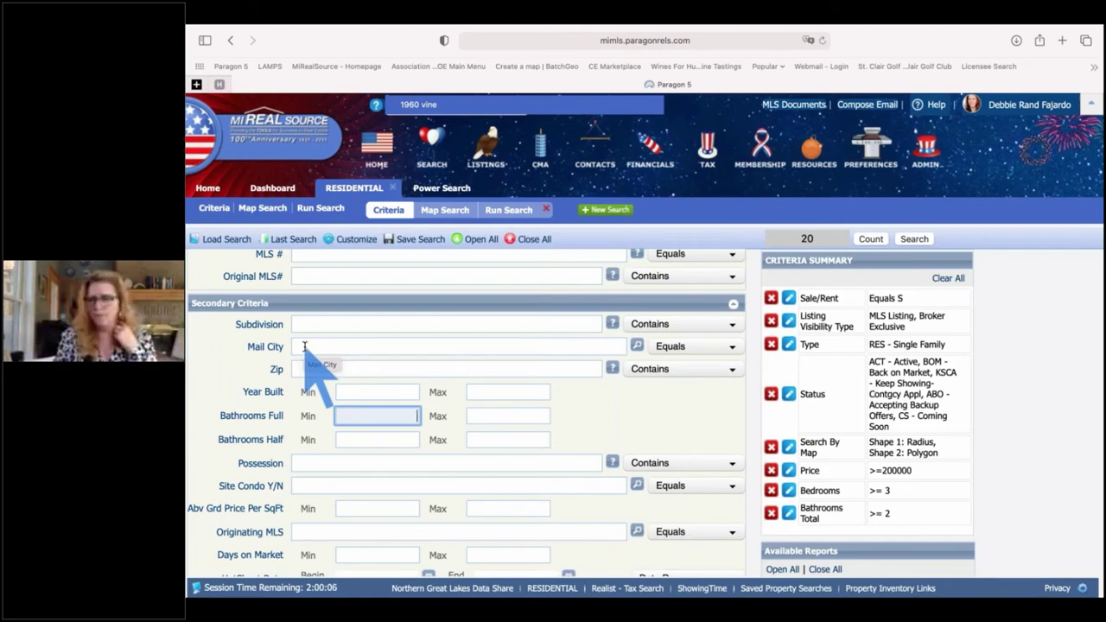
left_click(304, 346)
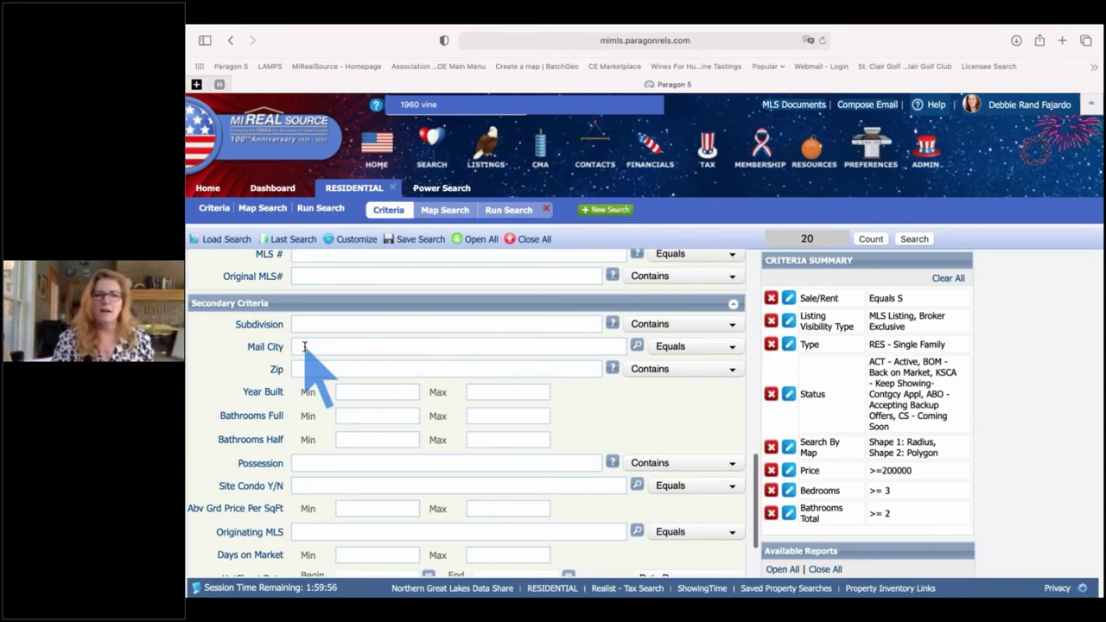
scroll(304, 347, "down", 2)
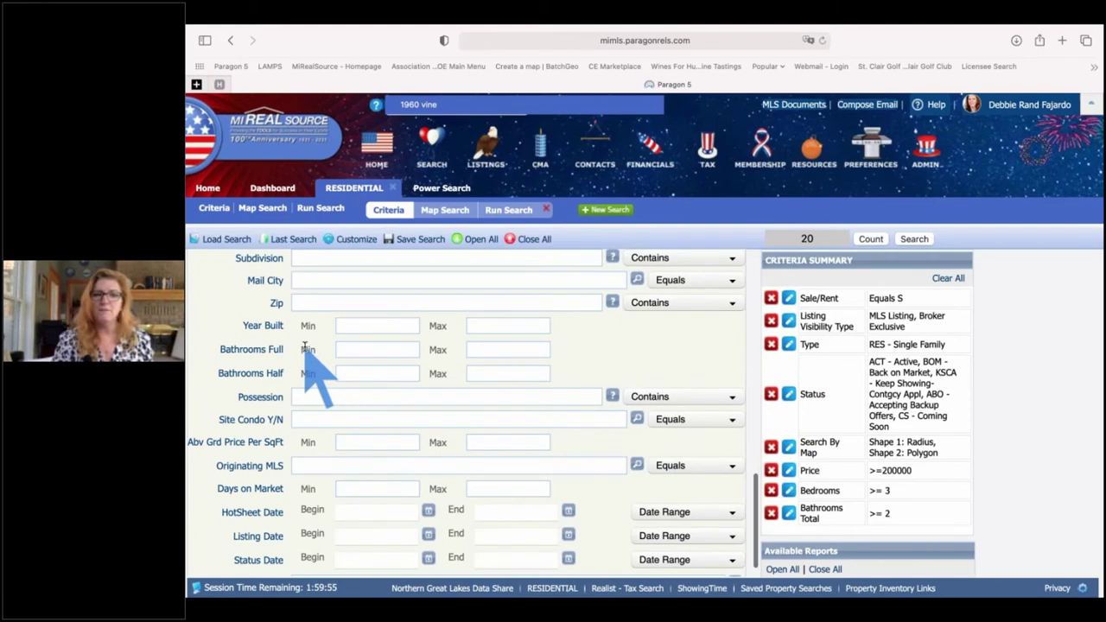
scroll(304, 346, "down", 1)
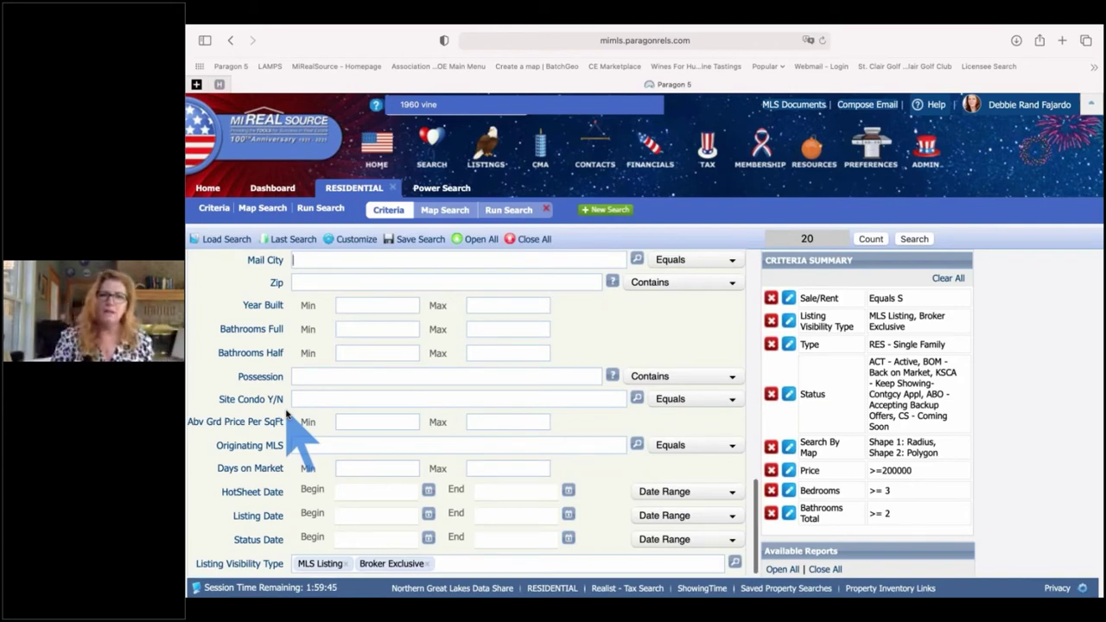
scroll(288, 416, "up", 1)
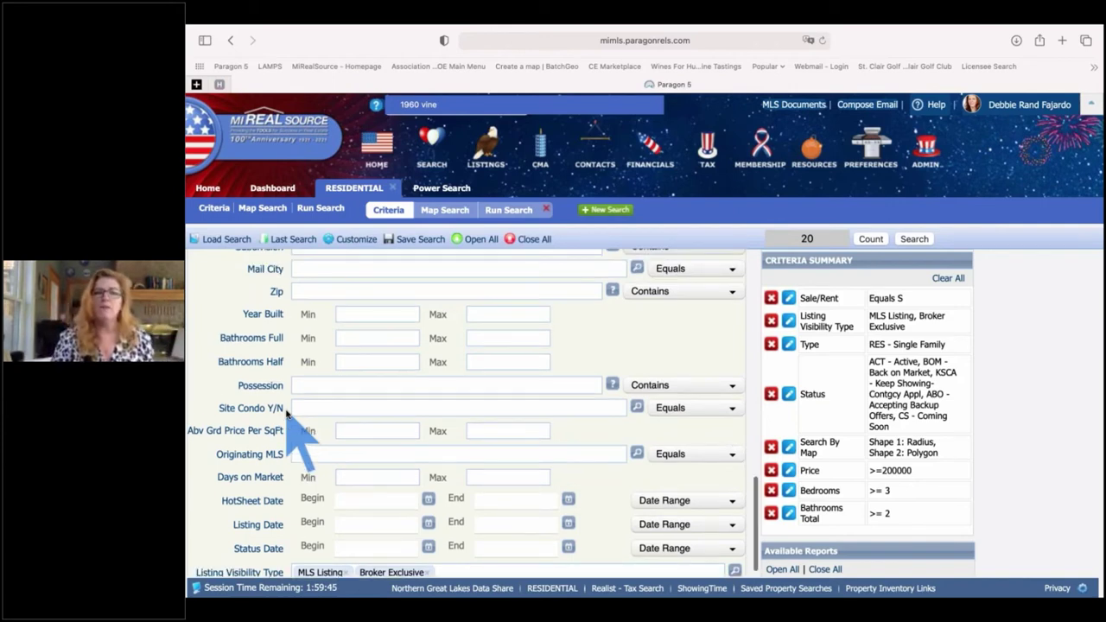
left_click(358, 240)
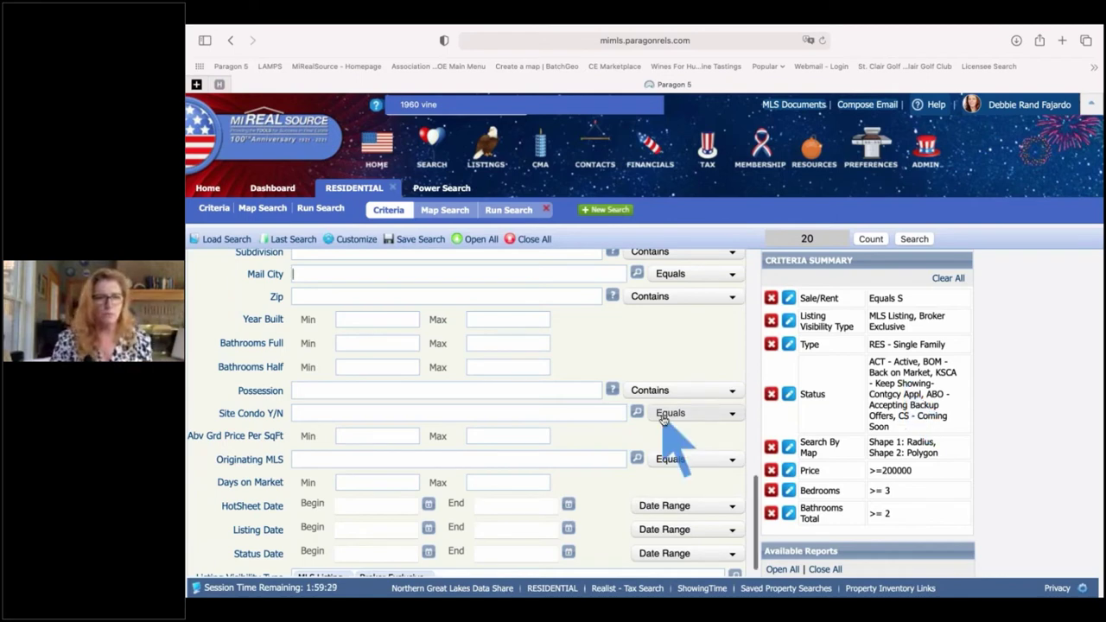
scroll(663, 419, "up", 2)
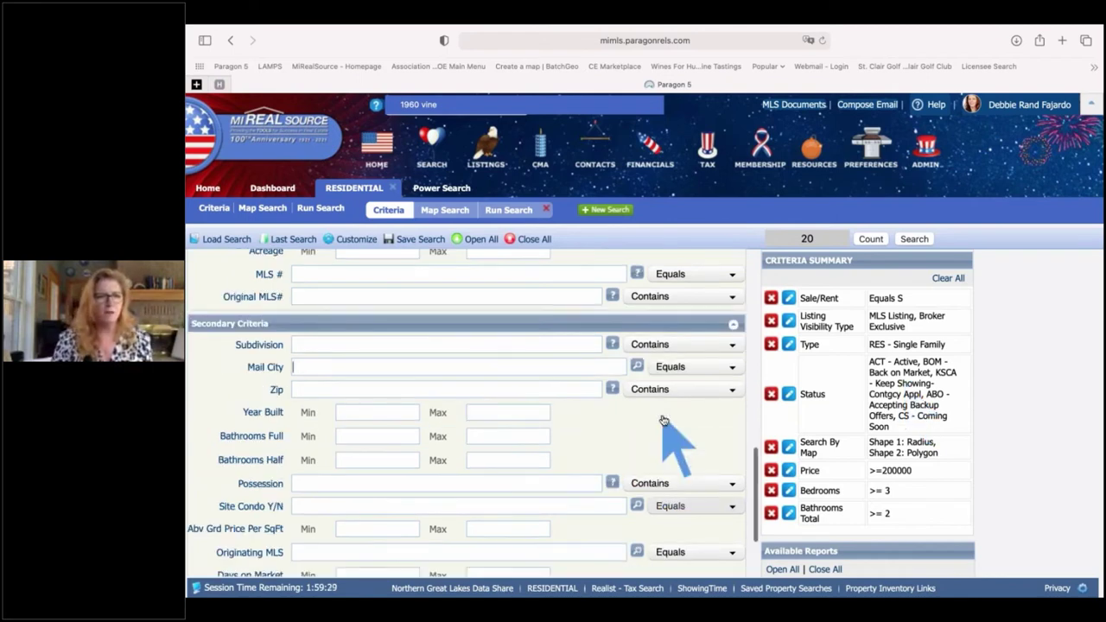
scroll(371, 342, "up", 5)
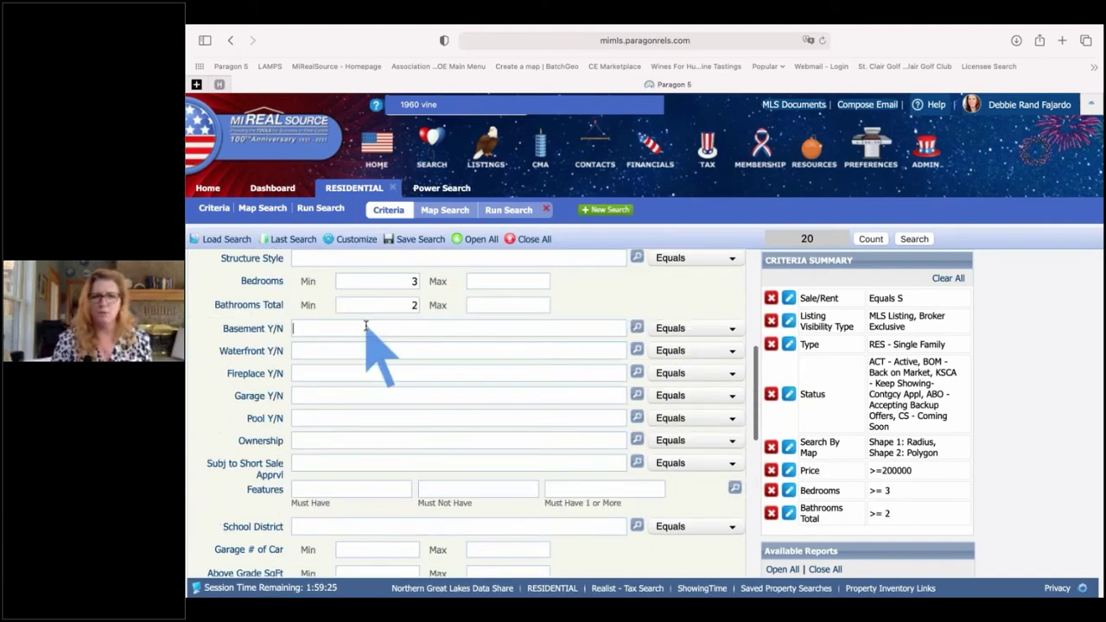
left_click(365, 328)
type("y")
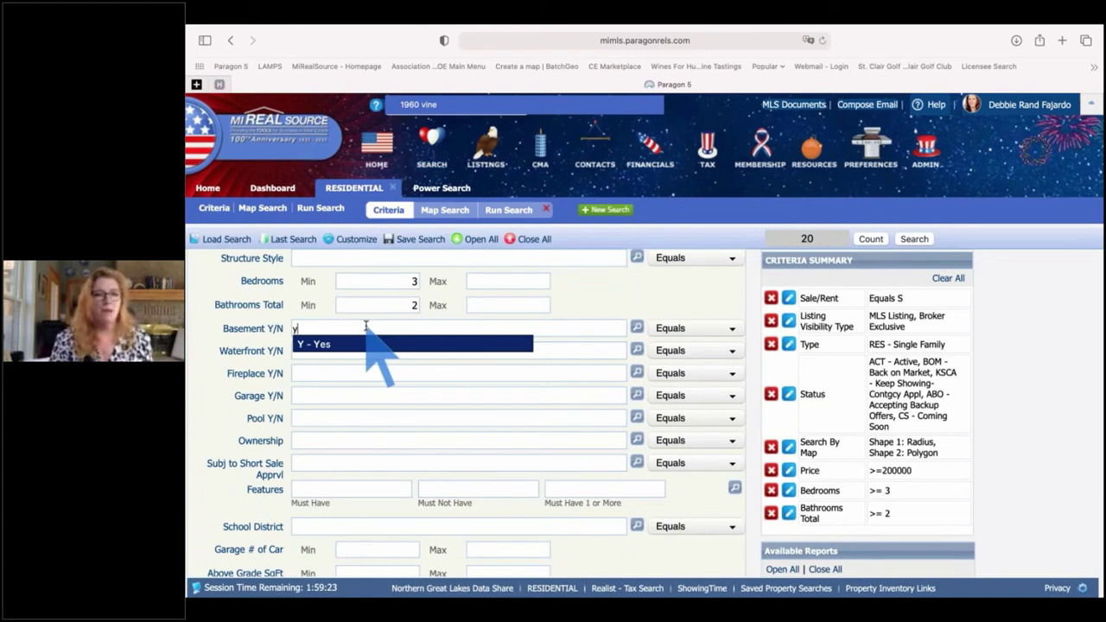
key("Return")
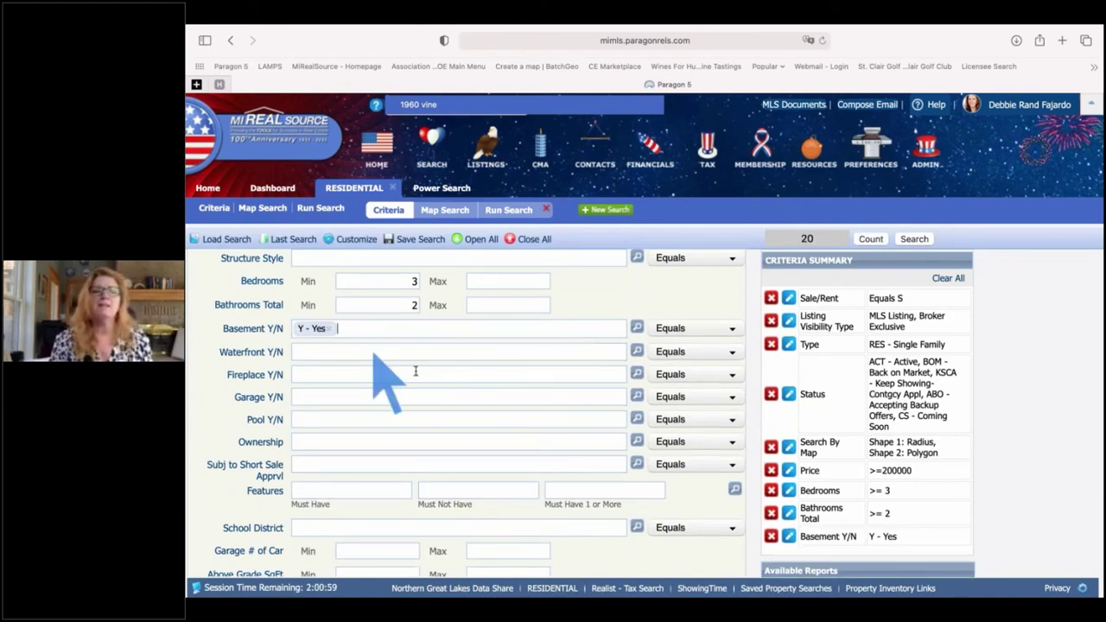
scroll(346, 363, "down", 1)
left_click(307, 356)
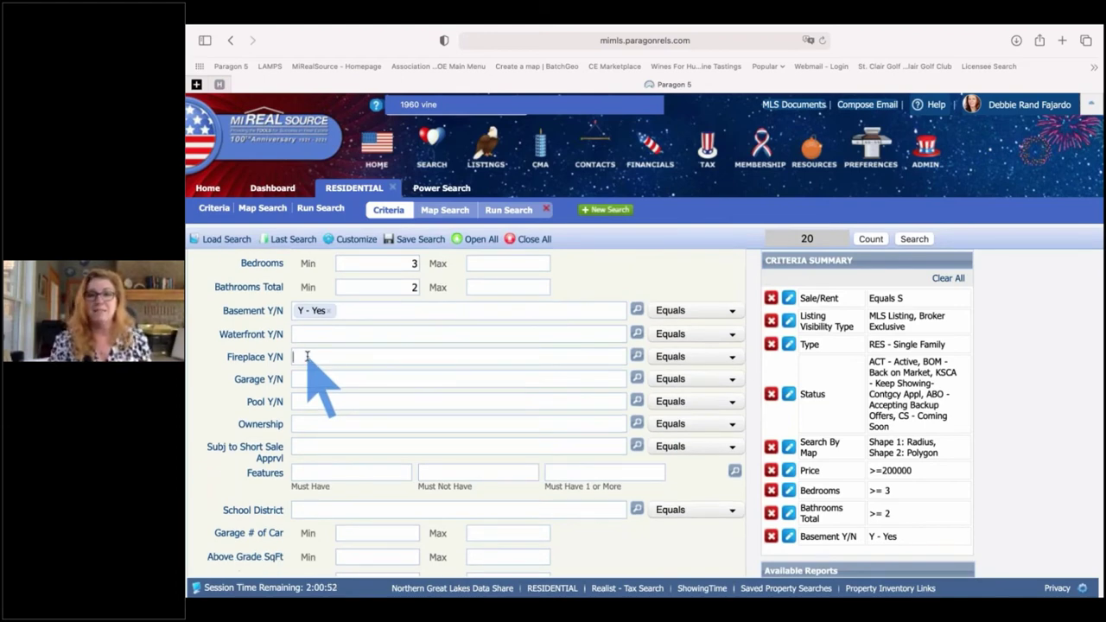
scroll(307, 356, "down", 1)
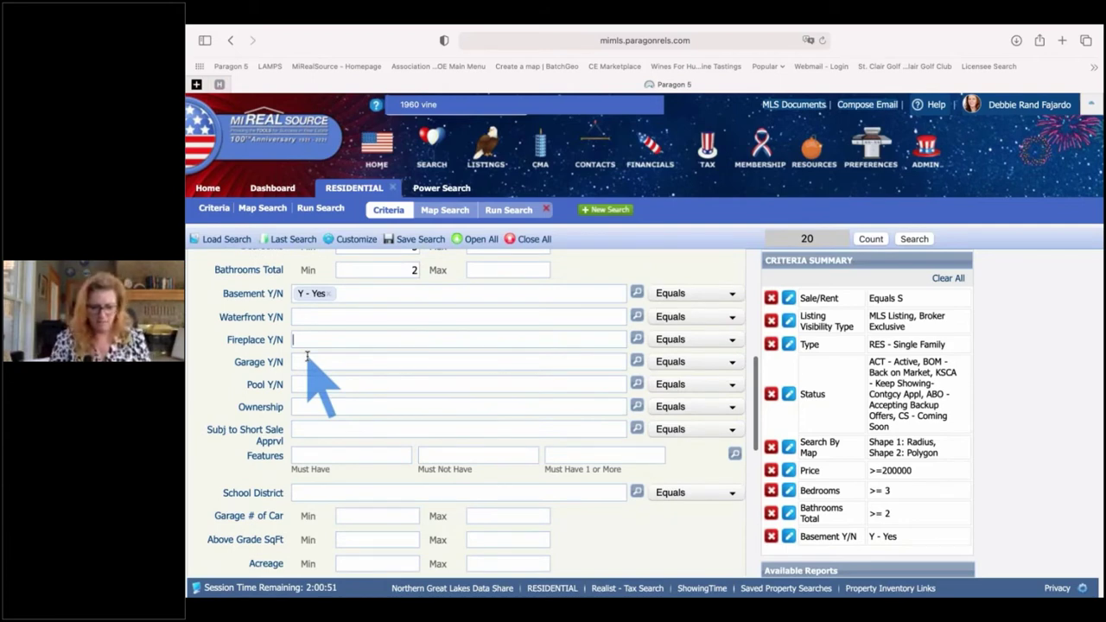
scroll(307, 356, "down", 1)
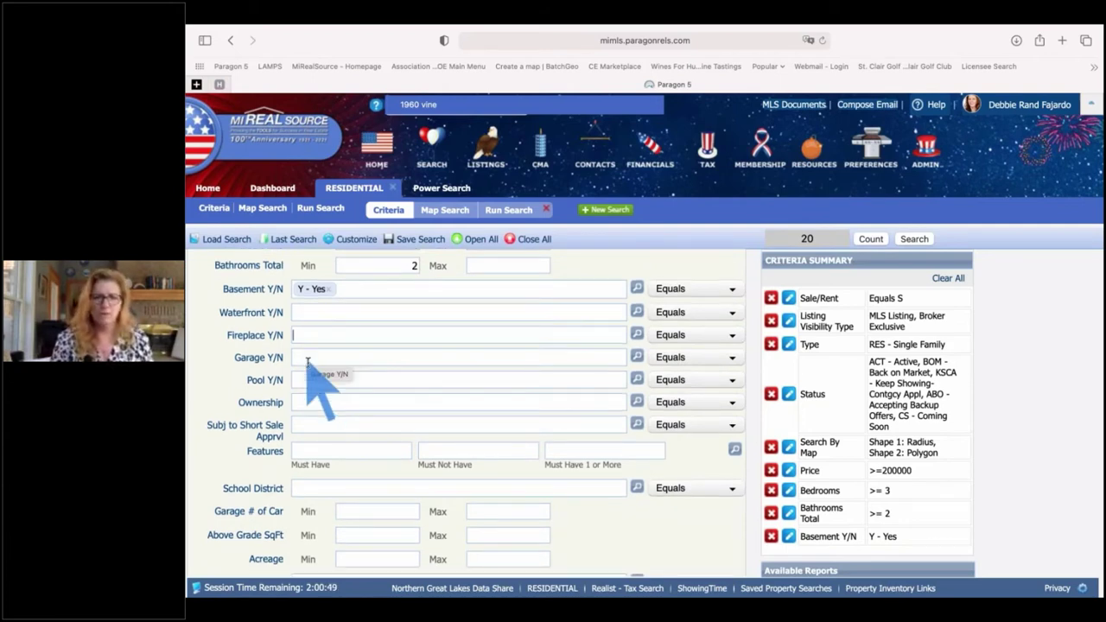
left_click(308, 361)
type("y")
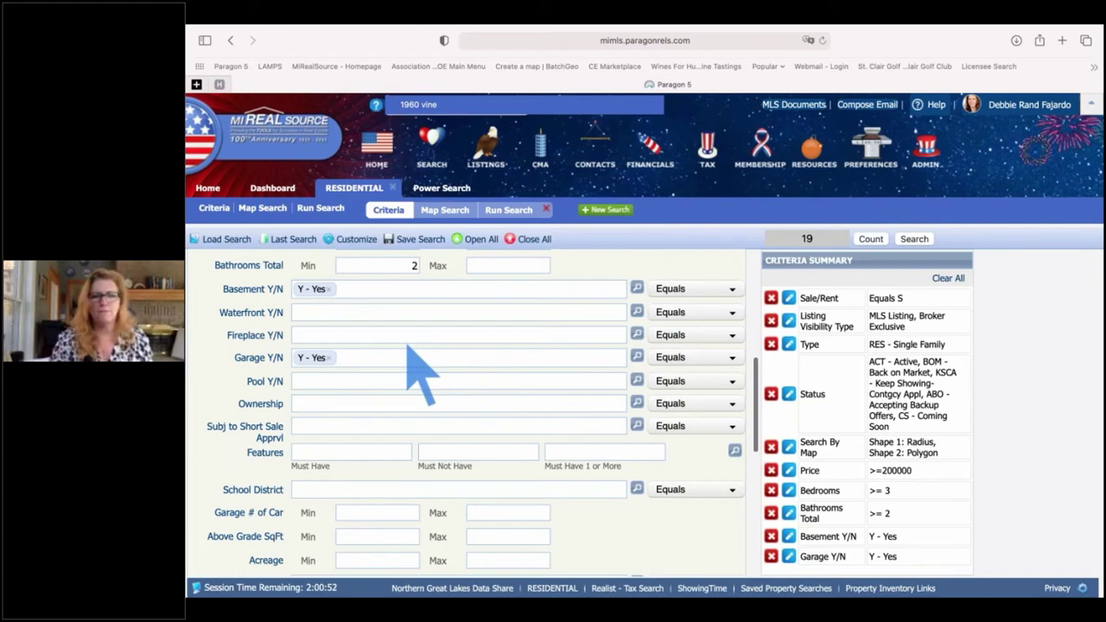
scroll(422, 372, "down", 2)
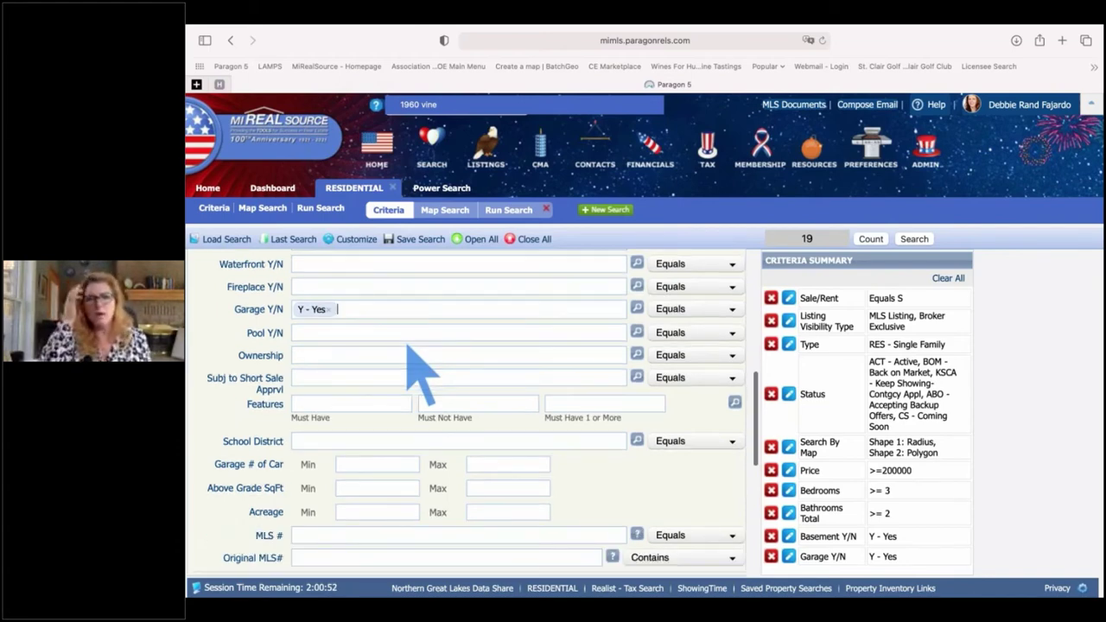
scroll(372, 363, "down", 1)
left_click(334, 380)
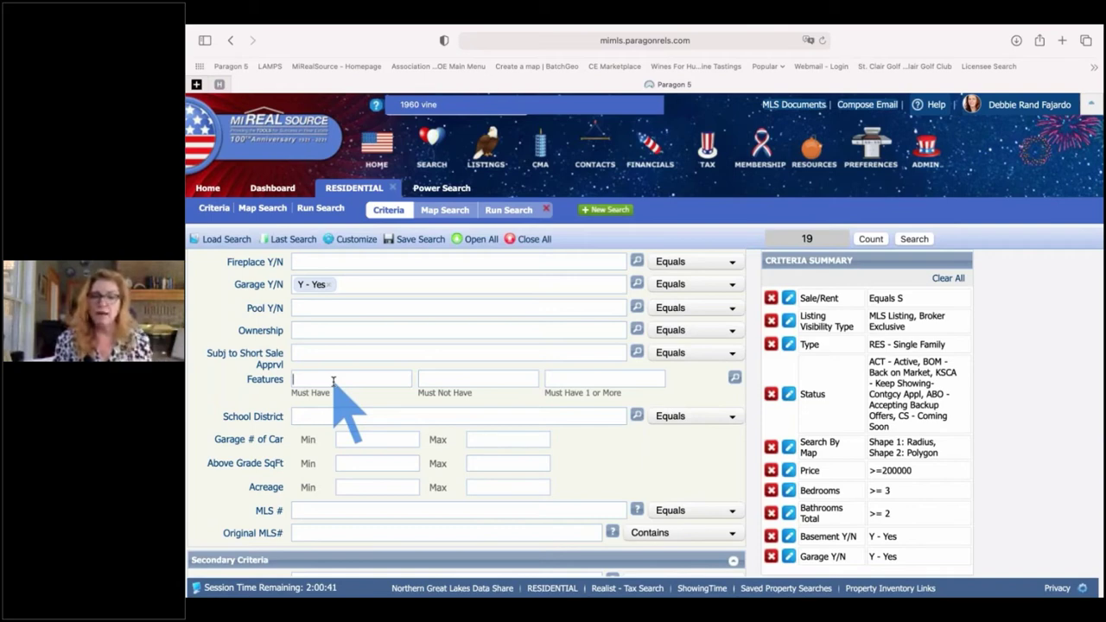
- Open the Features lookup from the Features row to list all selectable property features
left_click(444, 379)
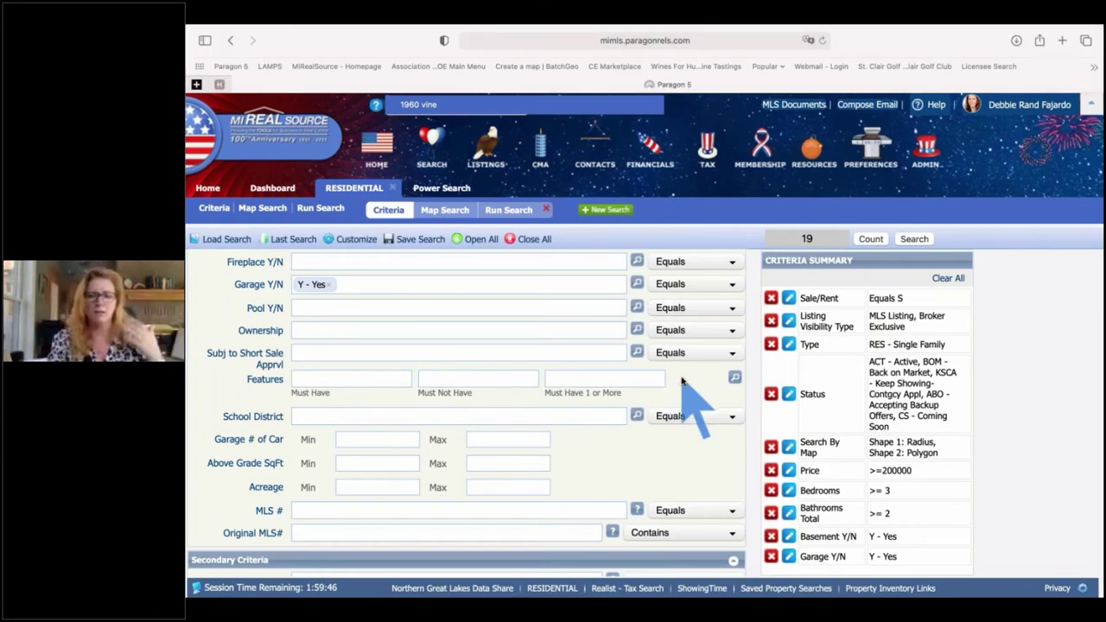
left_click(734, 379)
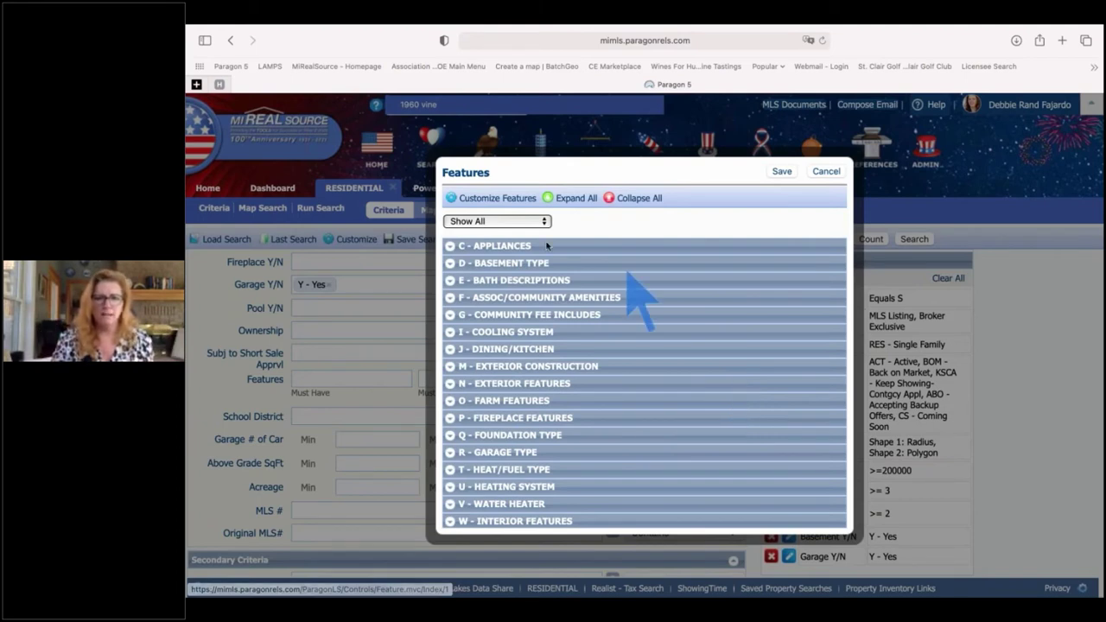
- Expand C - Appliances and mark C10 - Humidifier as Must Have, then scroll through the sections
left_click(451, 247)
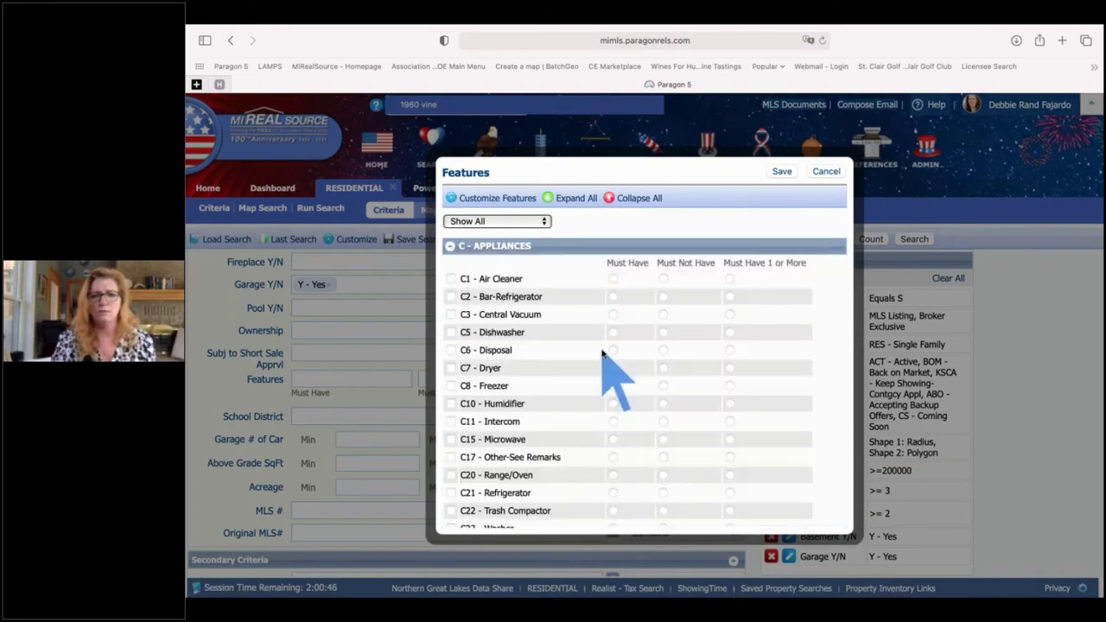
scroll(603, 352, "down", 2)
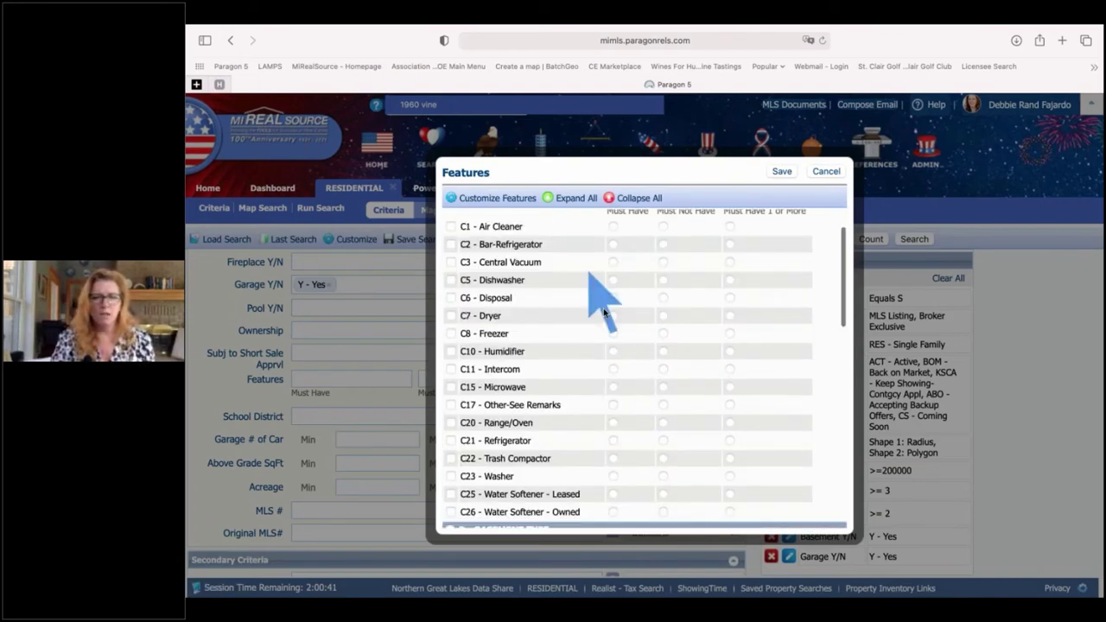
scroll(603, 311, "up", 2)
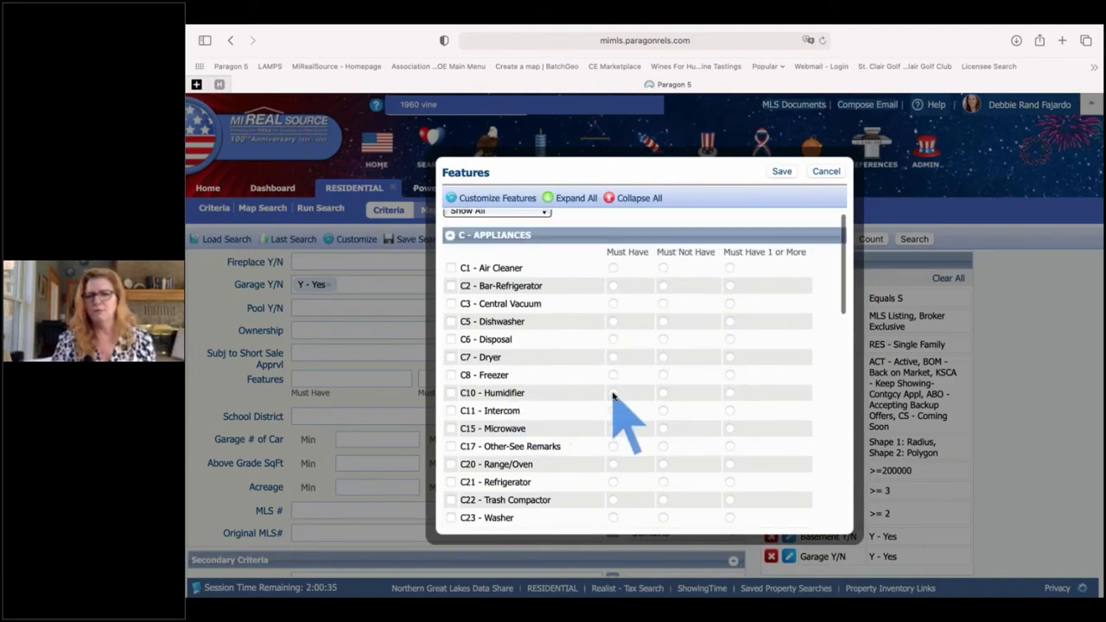
left_click(613, 394)
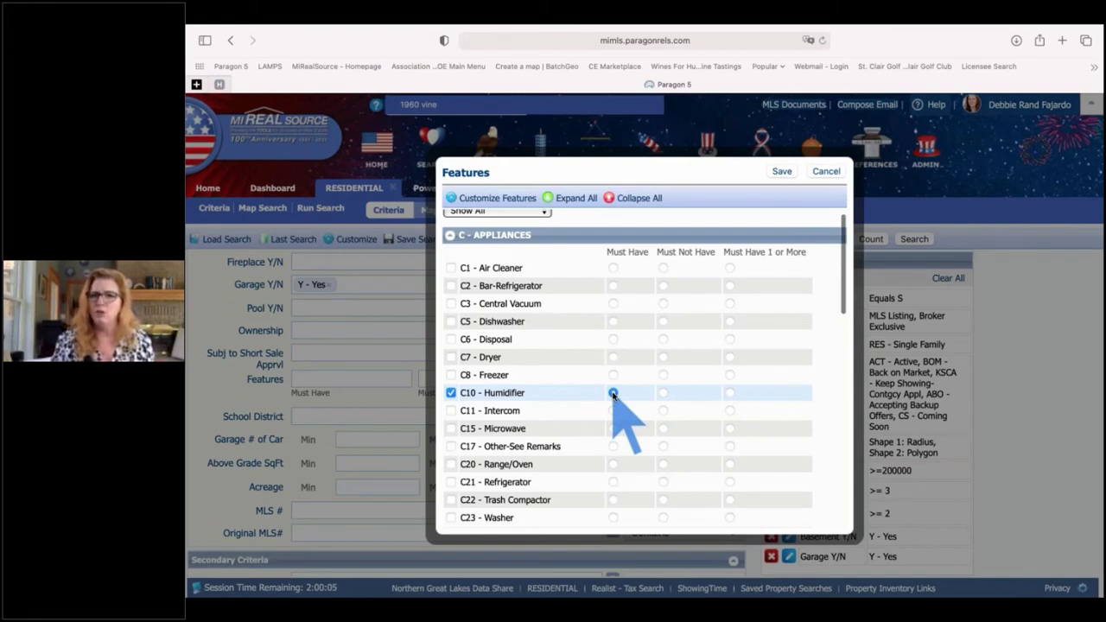
scroll(612, 395, "down", 3)
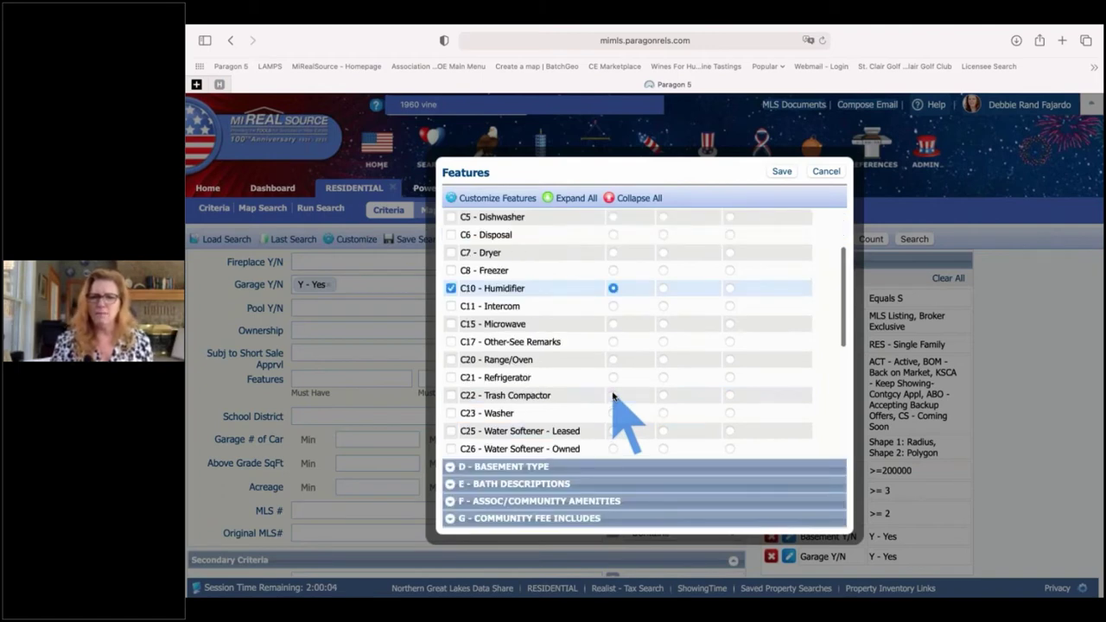
scroll(622, 381, "down", 5)
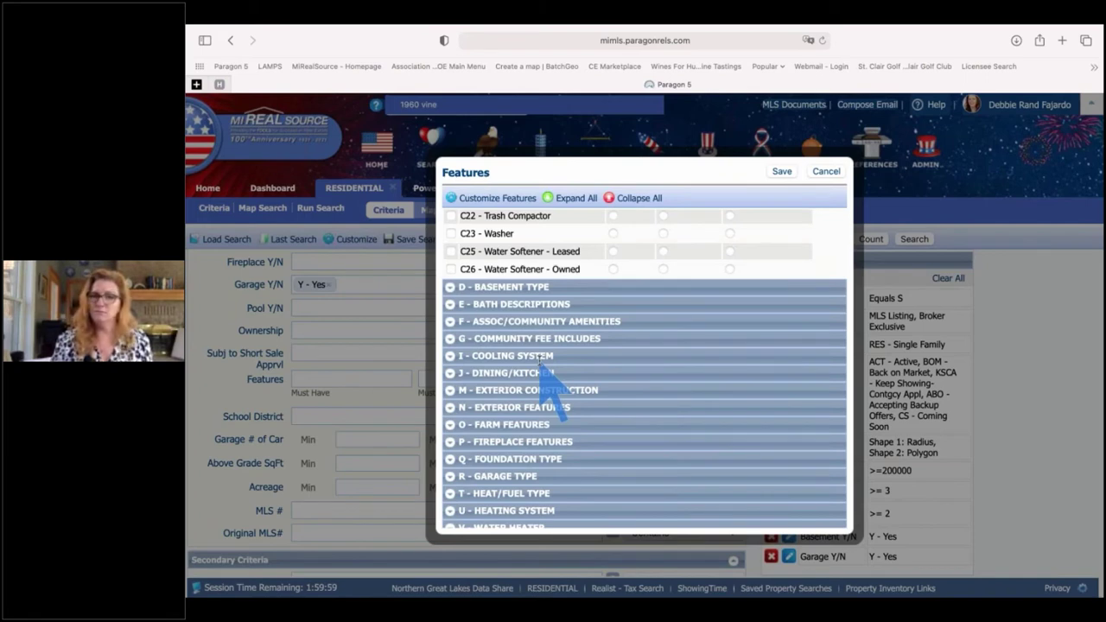
scroll(452, 330, "down", 3)
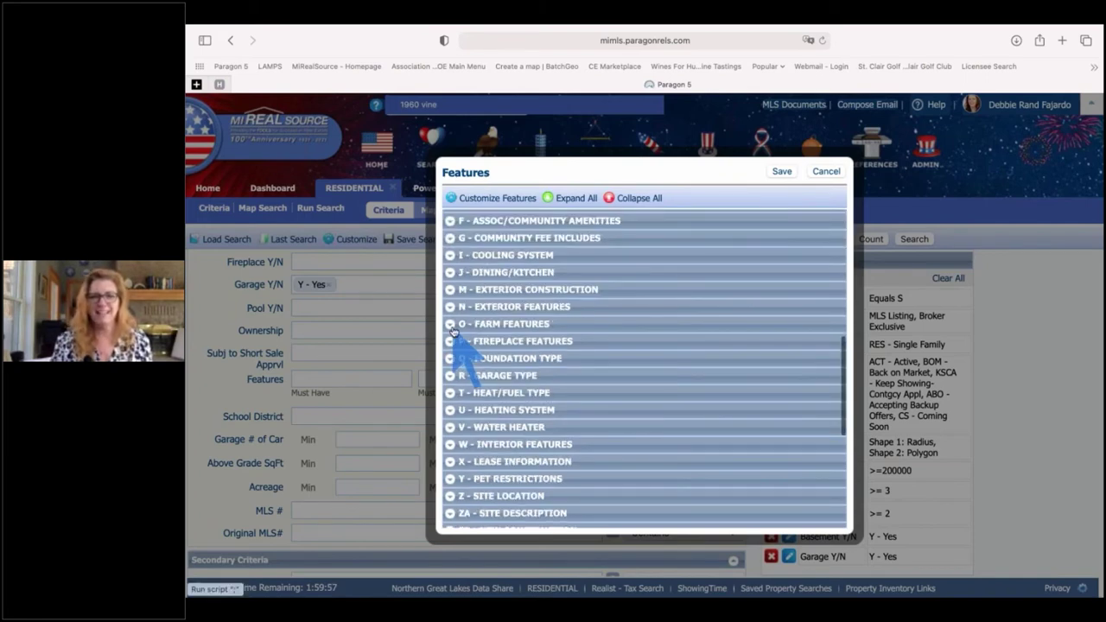
- Expand the O - Farm Features group and browse its options
left_click(450, 324)
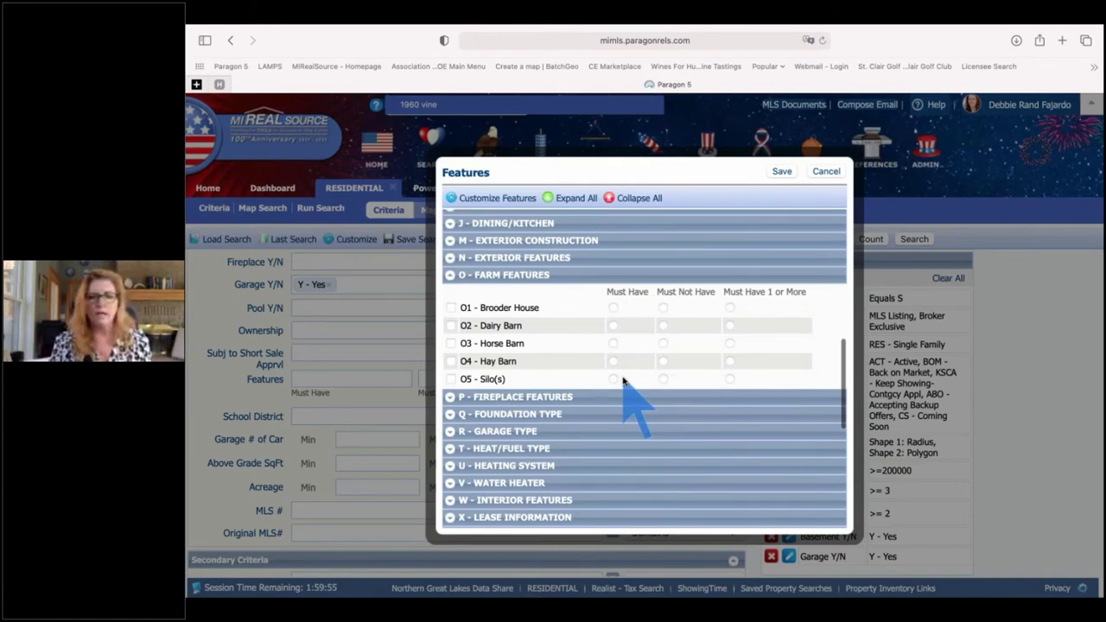
scroll(596, 374, "down", 4)
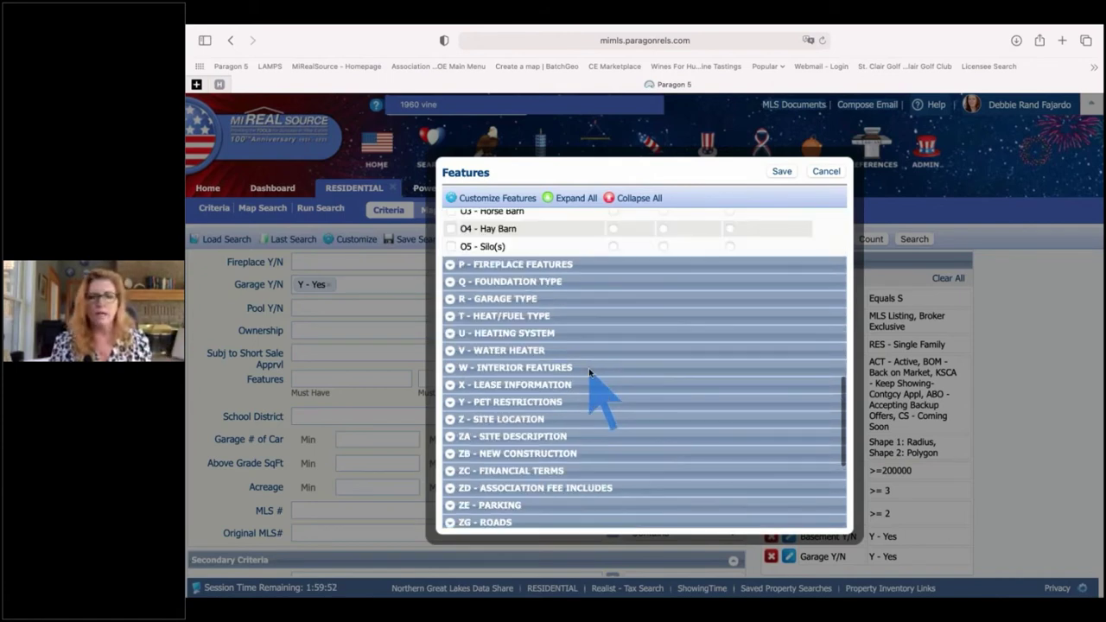
scroll(590, 373, "down", 1)
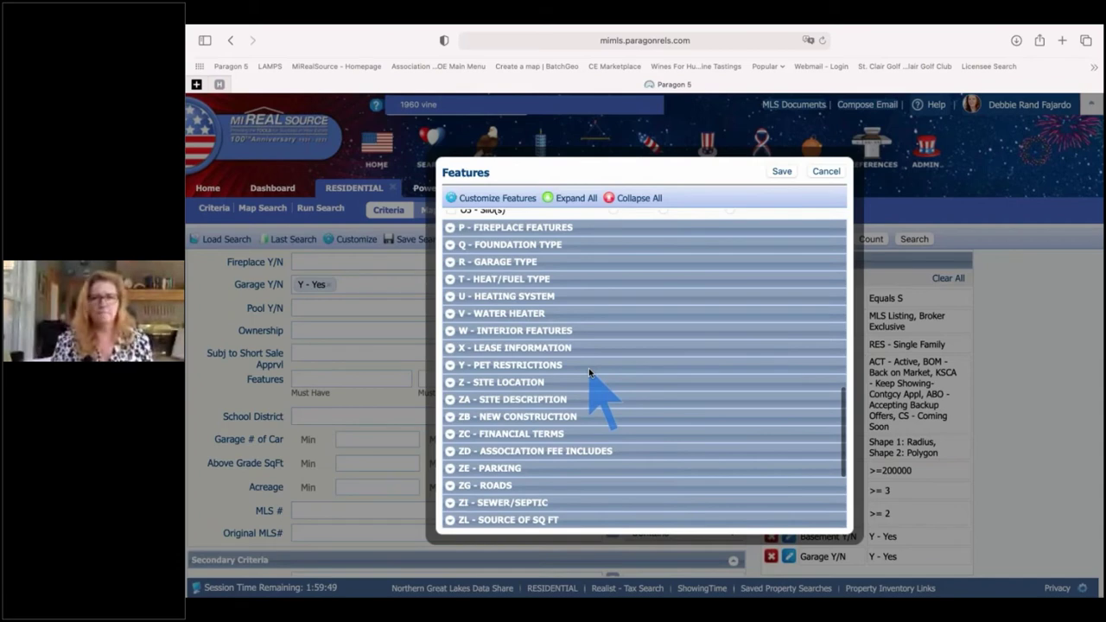
scroll(590, 373, "down", 3)
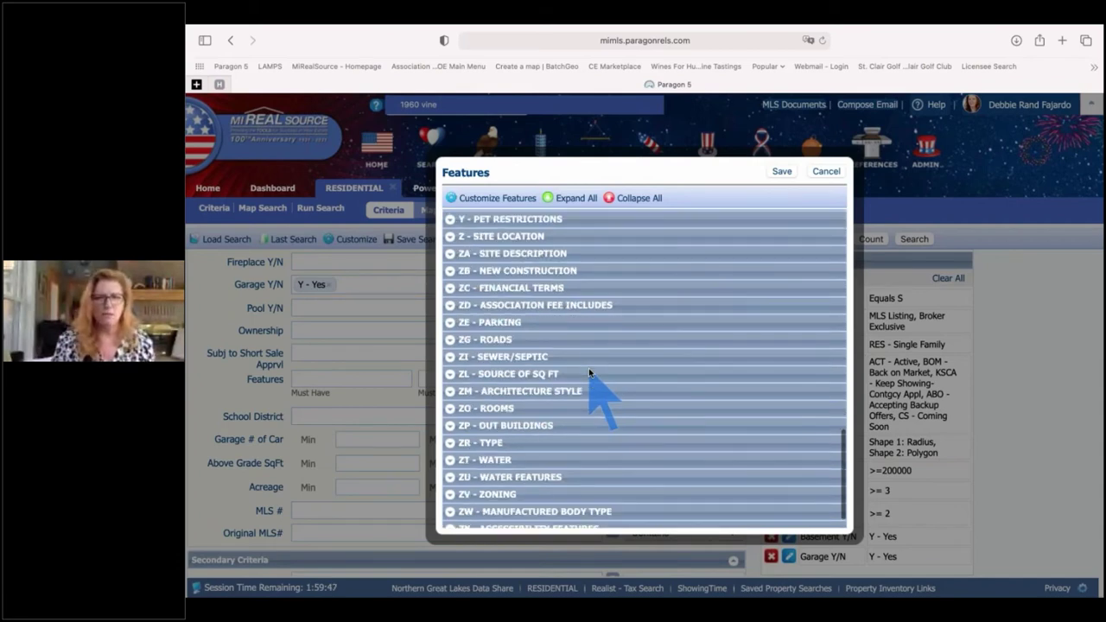
scroll(590, 372, "down", 1)
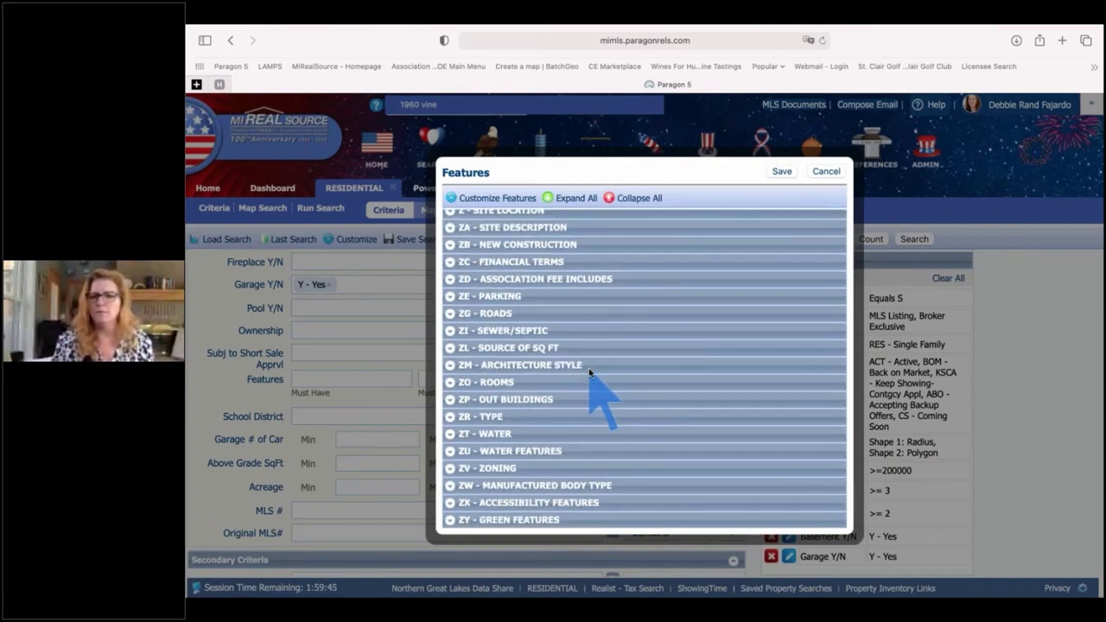
scroll(453, 331, "up", 1)
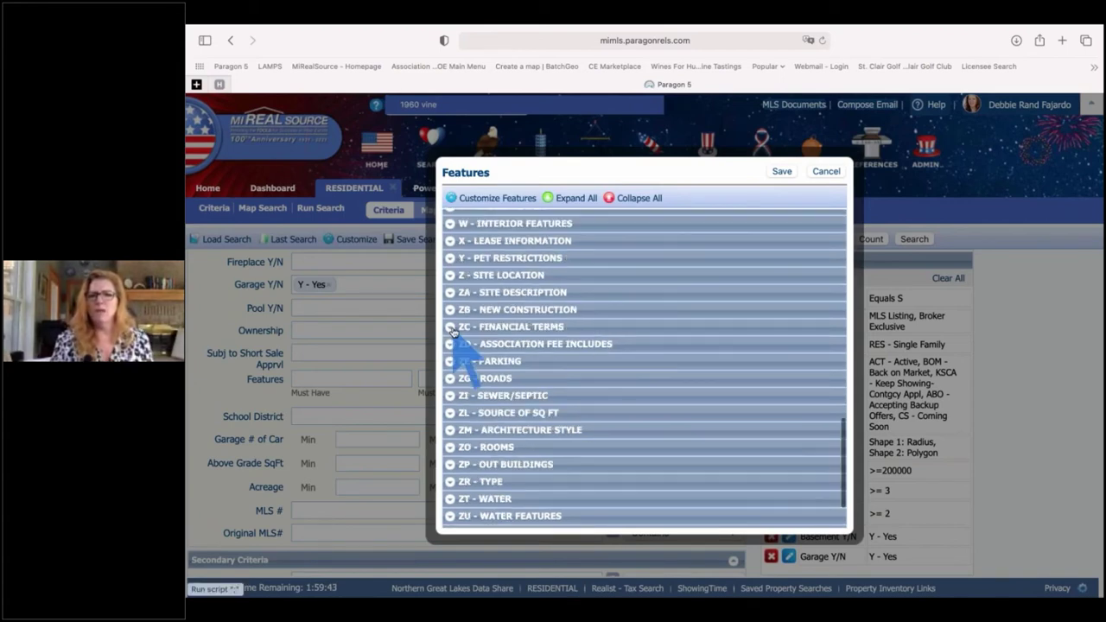
- Tick Land Contract, Conventional Blend and Cash under Financial Terms, then cancel the picker without saving
left_click(451, 329)
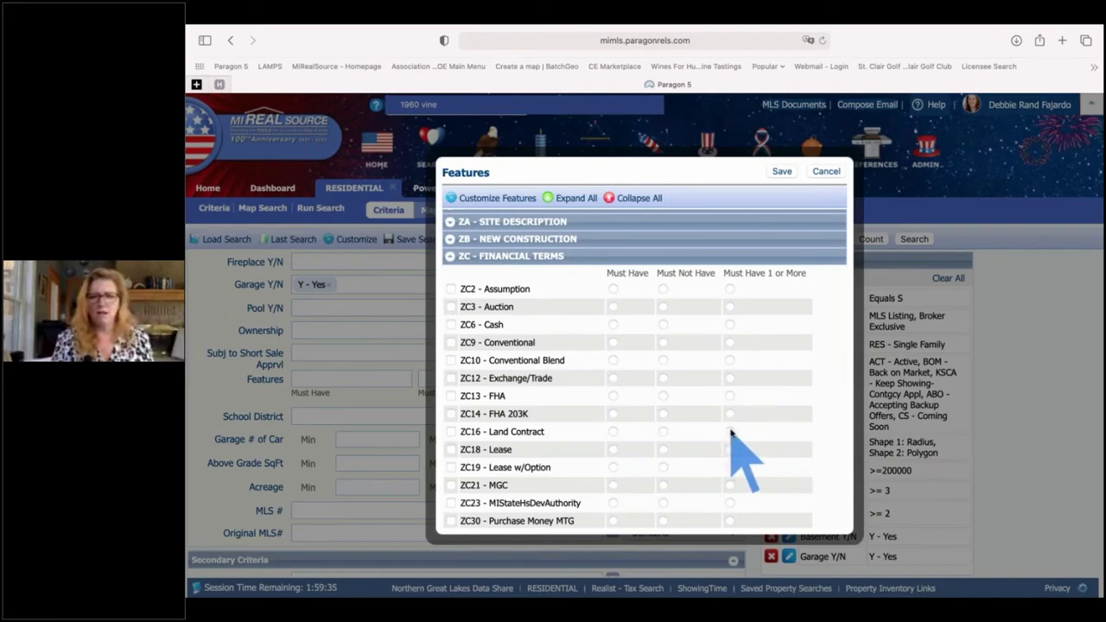
left_click(731, 431)
left_click(730, 360)
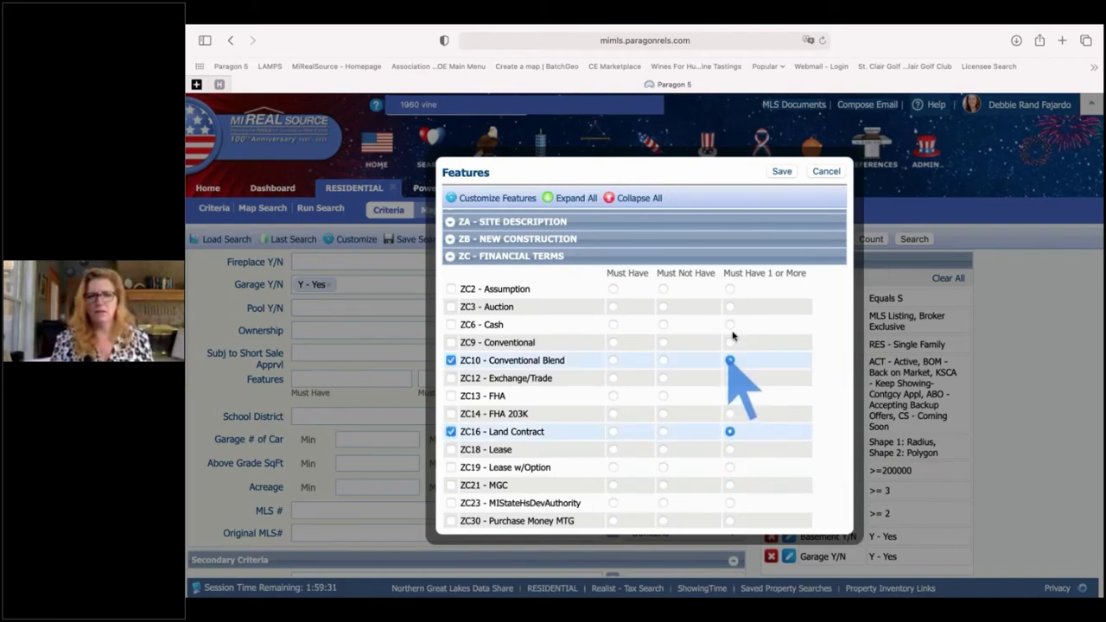
left_click(731, 325)
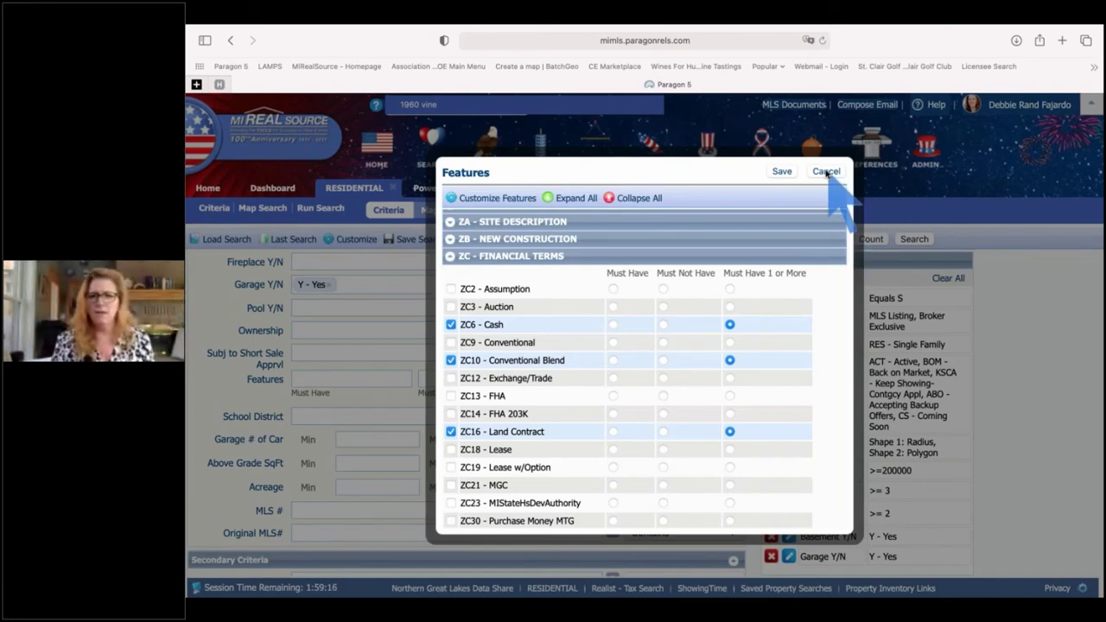
left_click(826, 171)
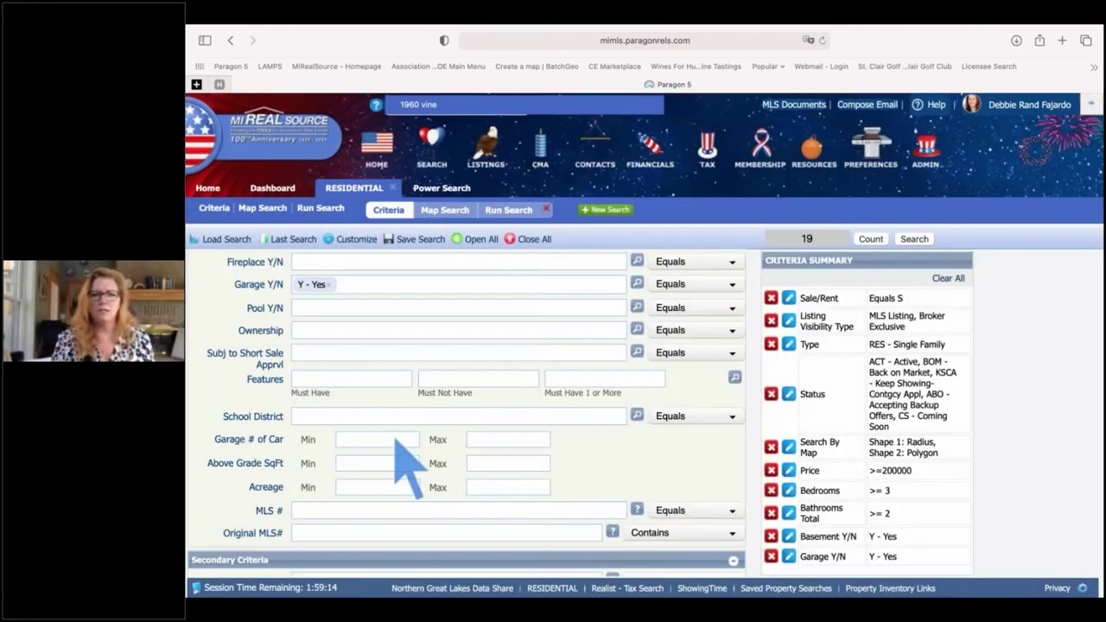
- Set Garage # of Car Min to 2 and Above Grade SqFt Min to 2000
left_click(392, 440)
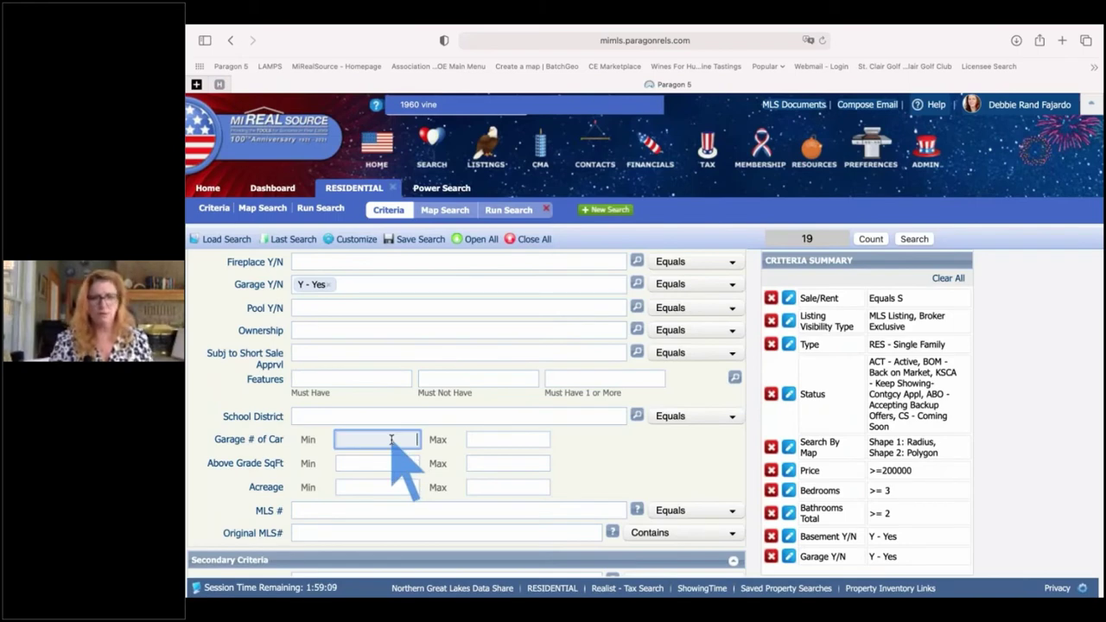
type("2")
key("Tab")
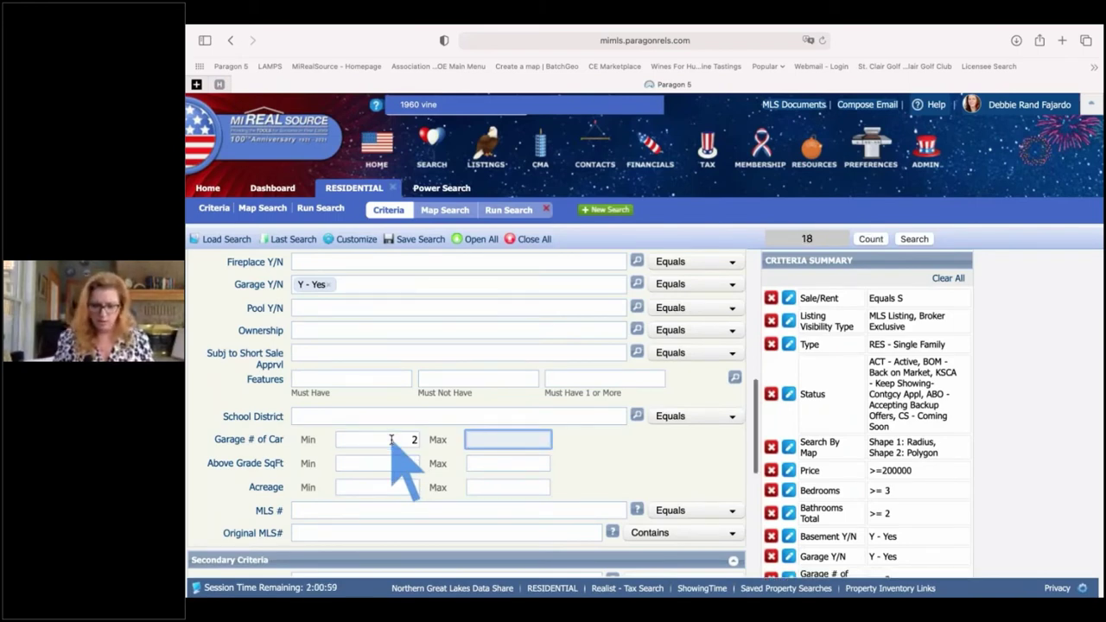
scroll(391, 441, "down", 1)
left_click(390, 448)
type("2000")
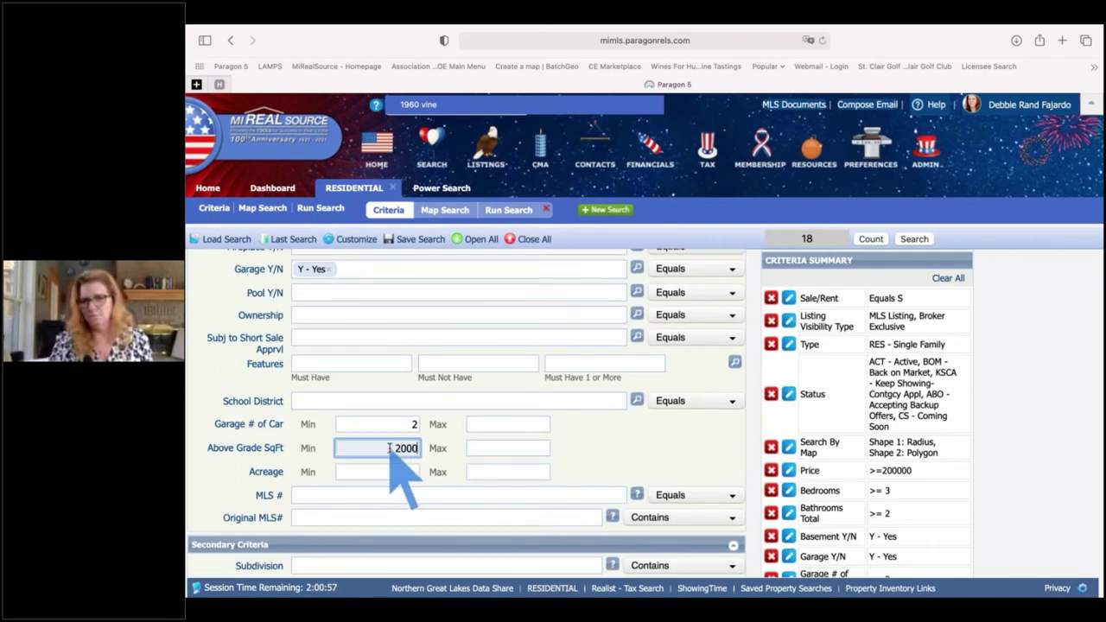
key("Tab")
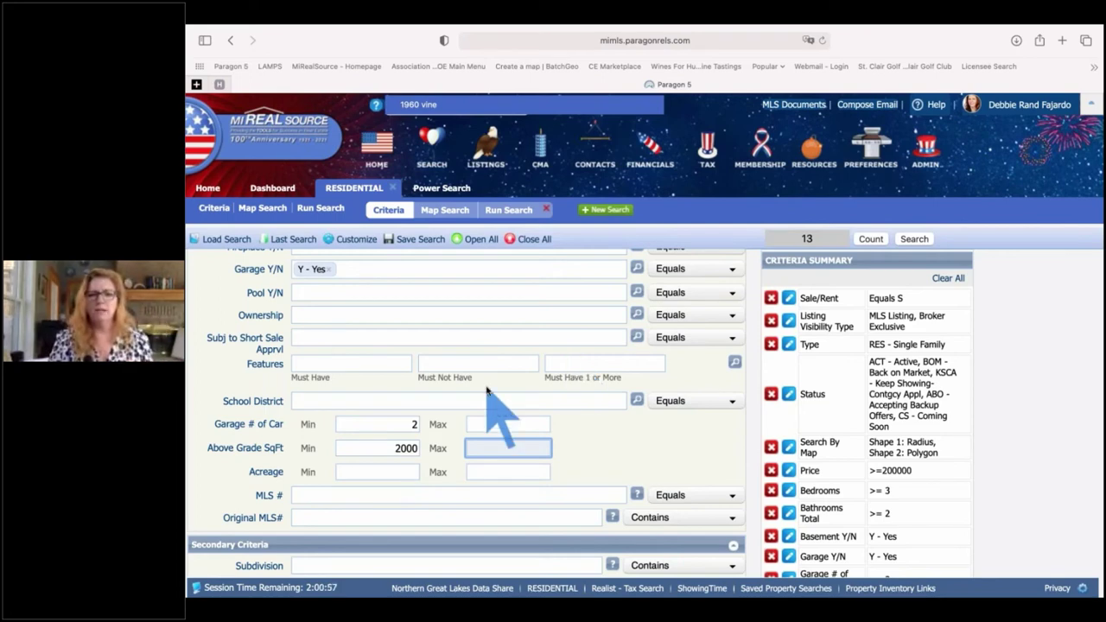
scroll(487, 390, "down", 1)
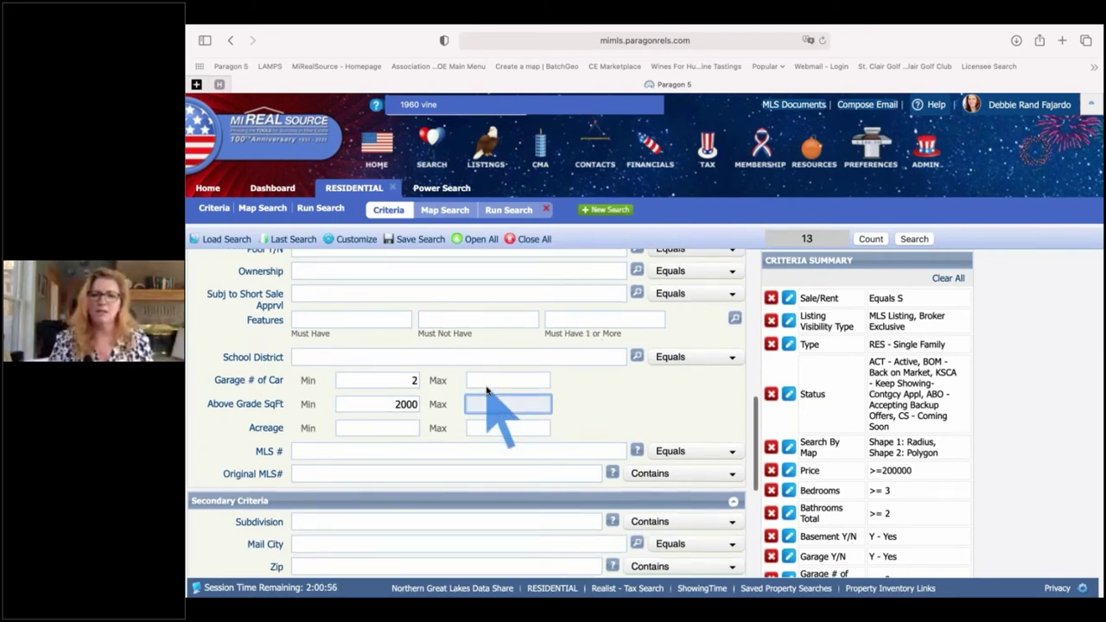
scroll(553, 385, "down", 3)
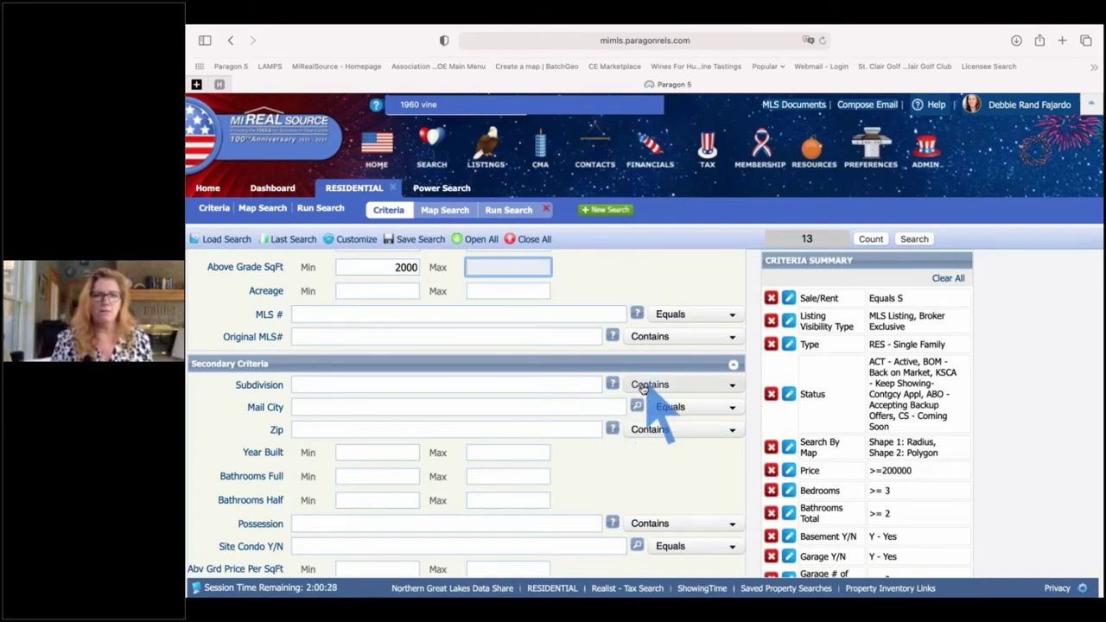
- Run the search from the Subdivision field to list the 13 matching listings
left_click(459, 382)
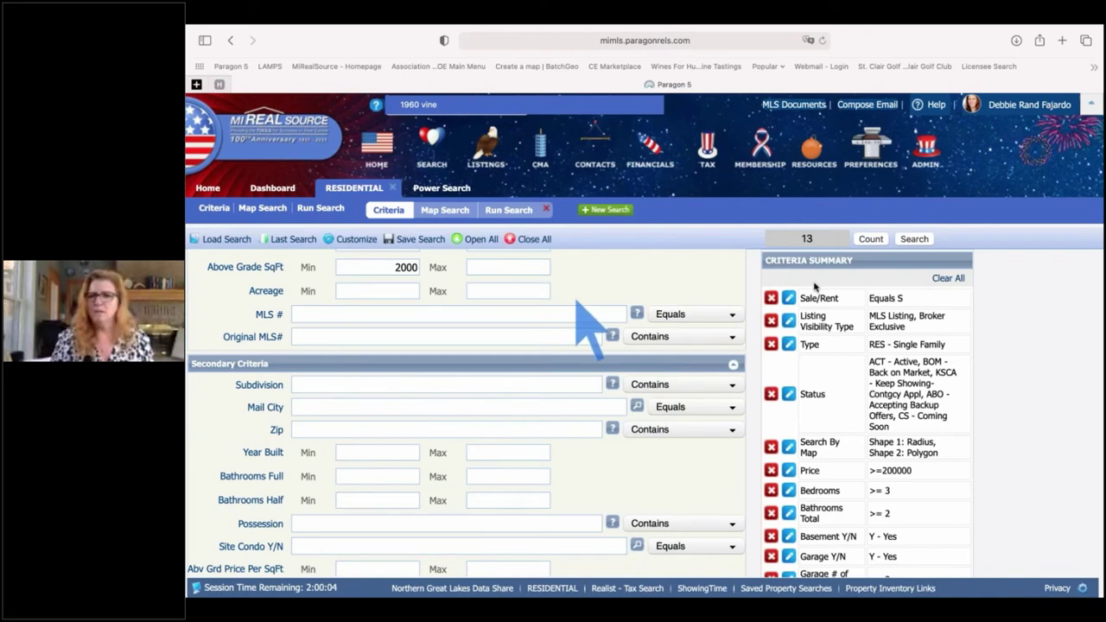
key("Return")
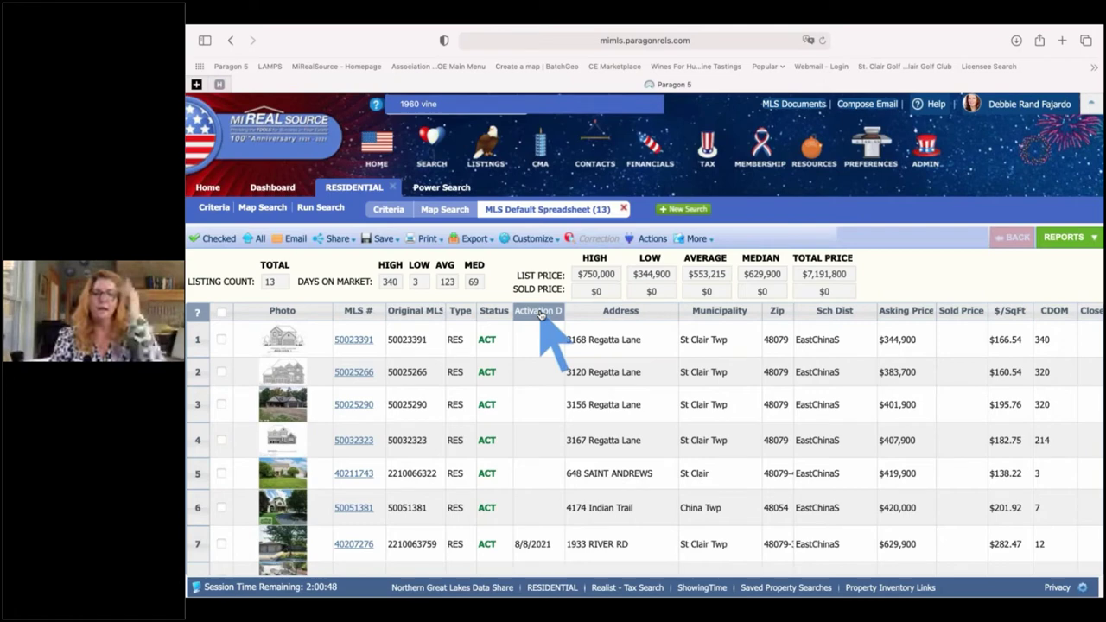
- Sort by Activation Date and move that column between Type and Status, then open the Save menu
left_click(539, 312)
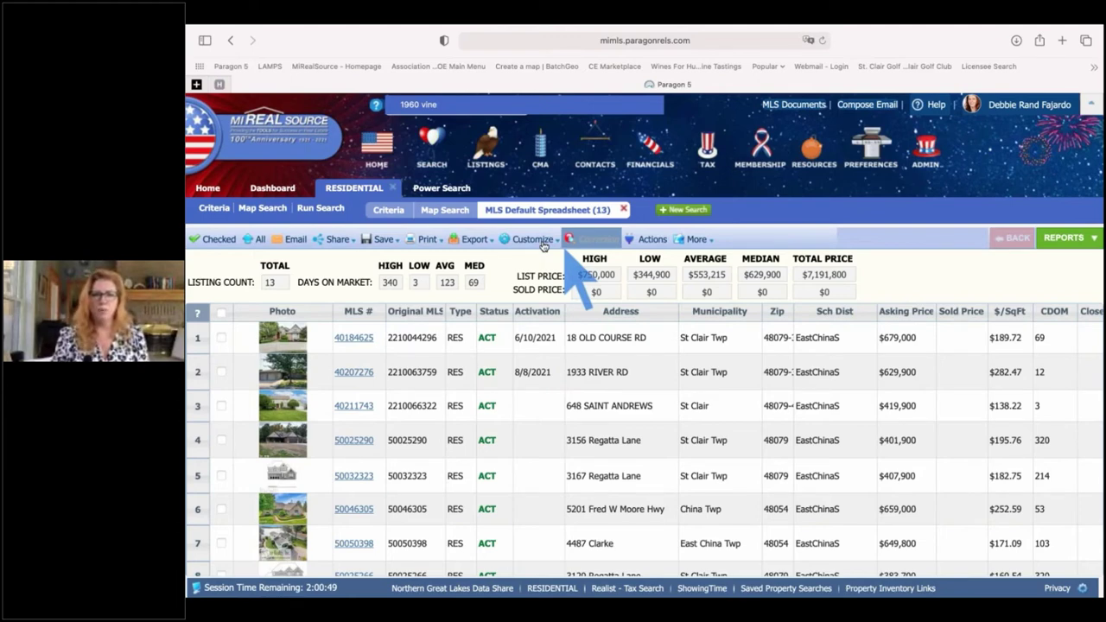
left_click(542, 241)
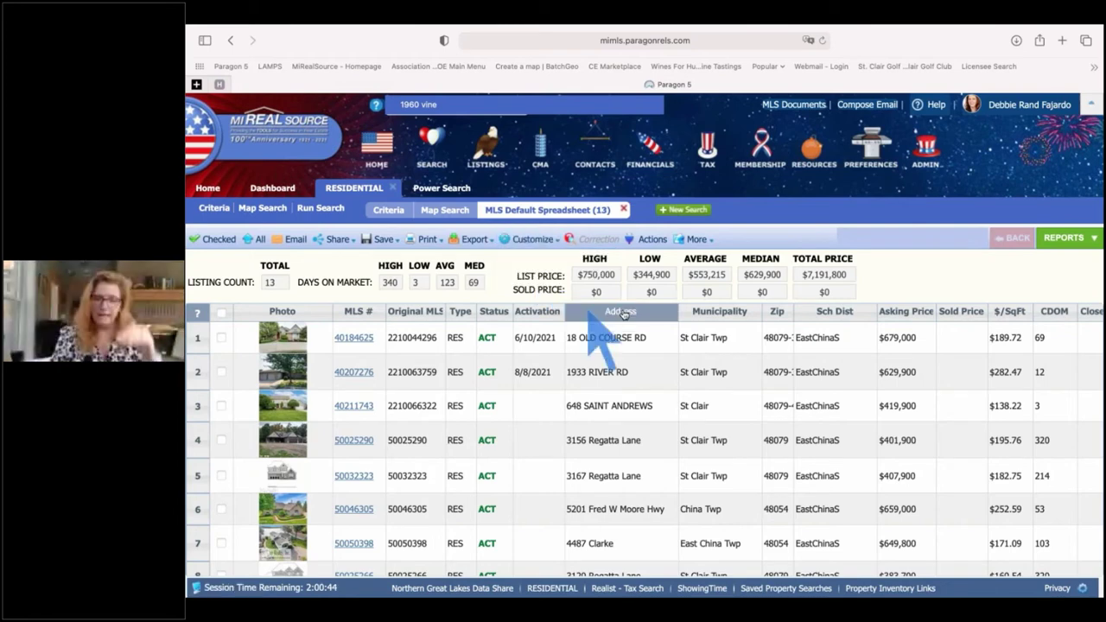
left_click_drag(623, 314, 522, 318)
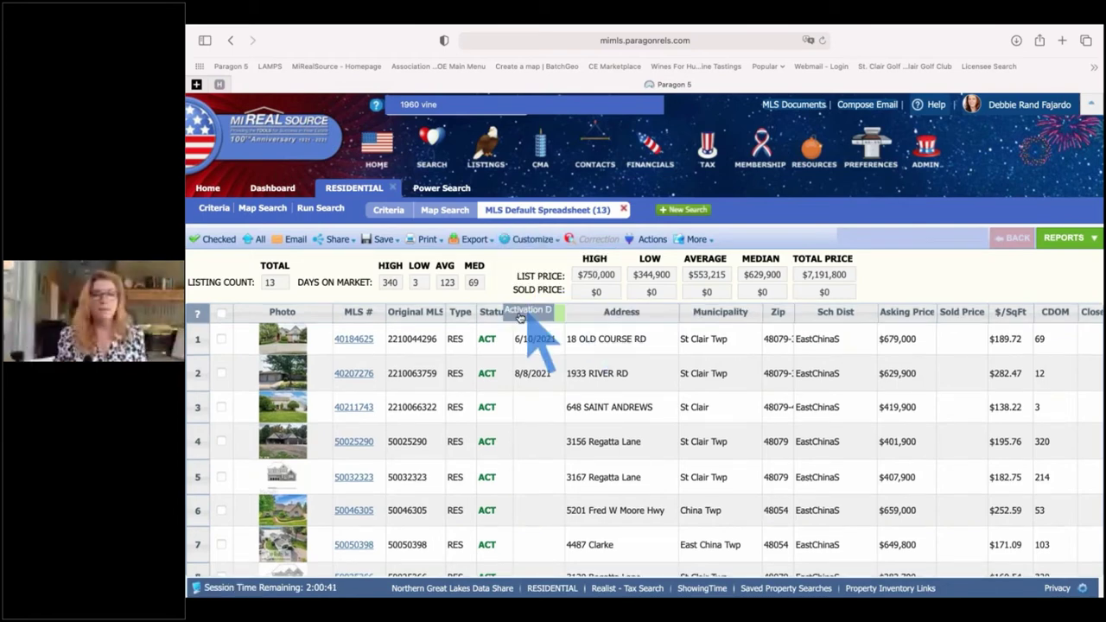
left_click_drag(520, 318, 489, 320)
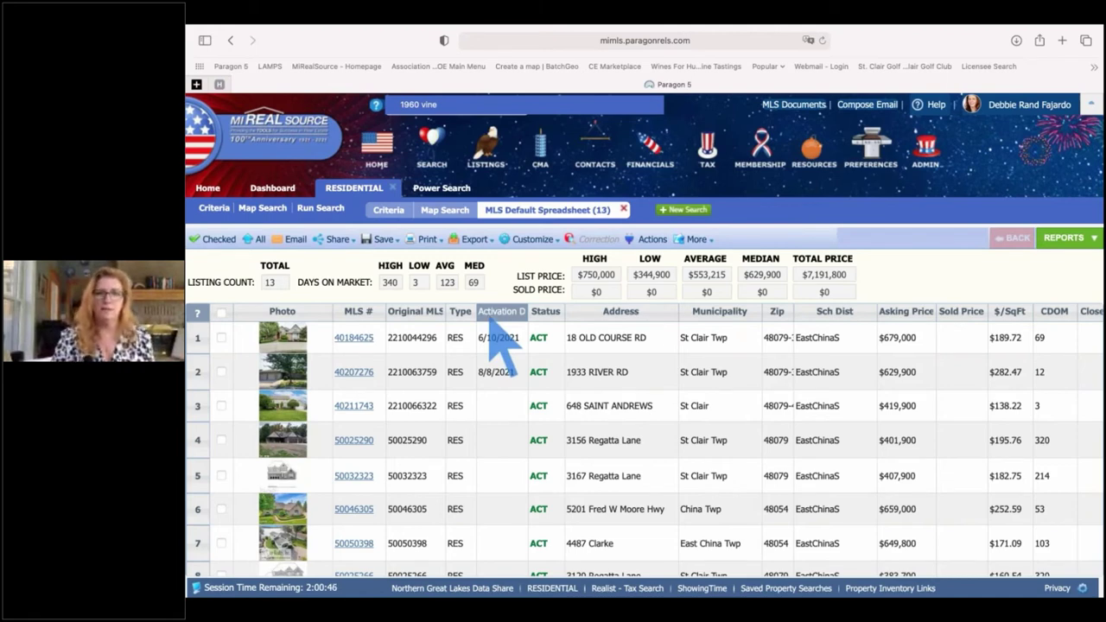
left_click(383, 239)
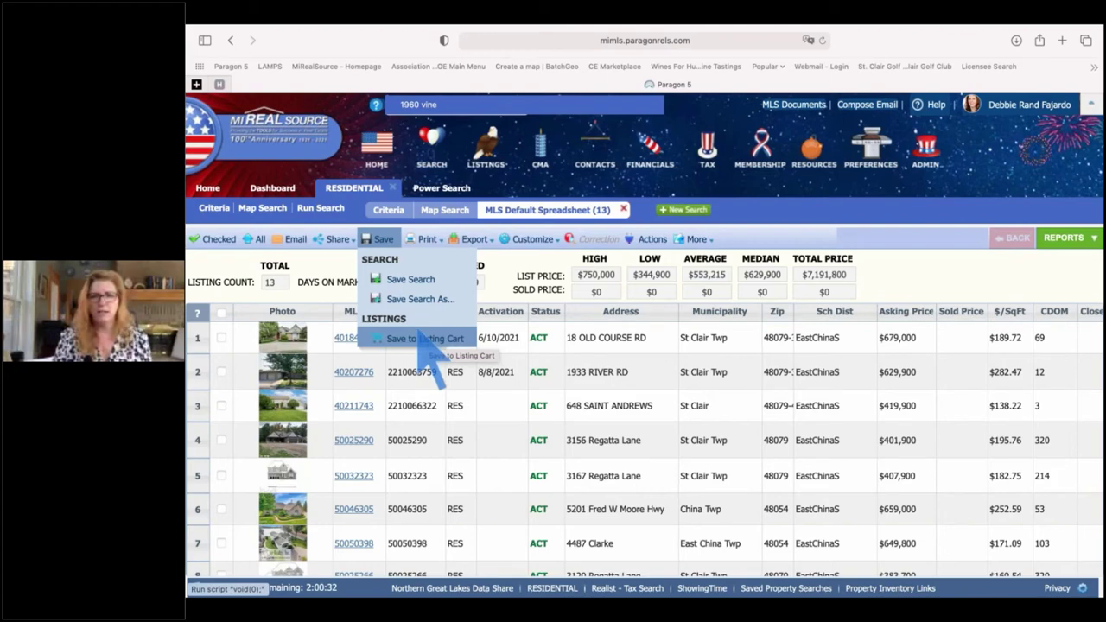
- Choose Save Search As for a contact, naming the search with the buyer's name plus 08 17 21
left_click(401, 303)
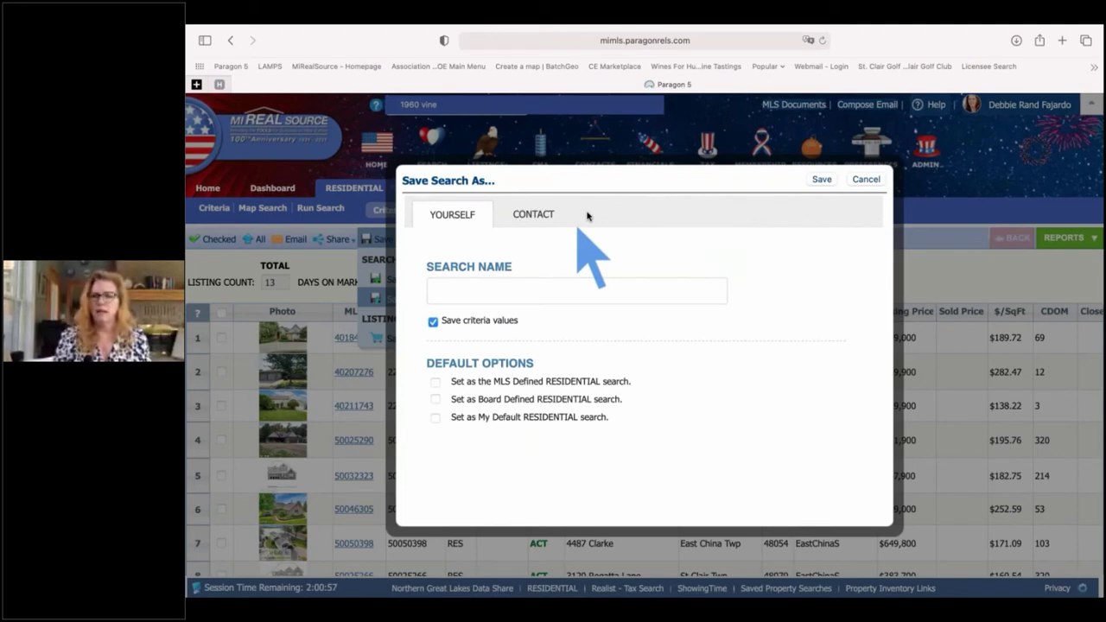
left_click(534, 216)
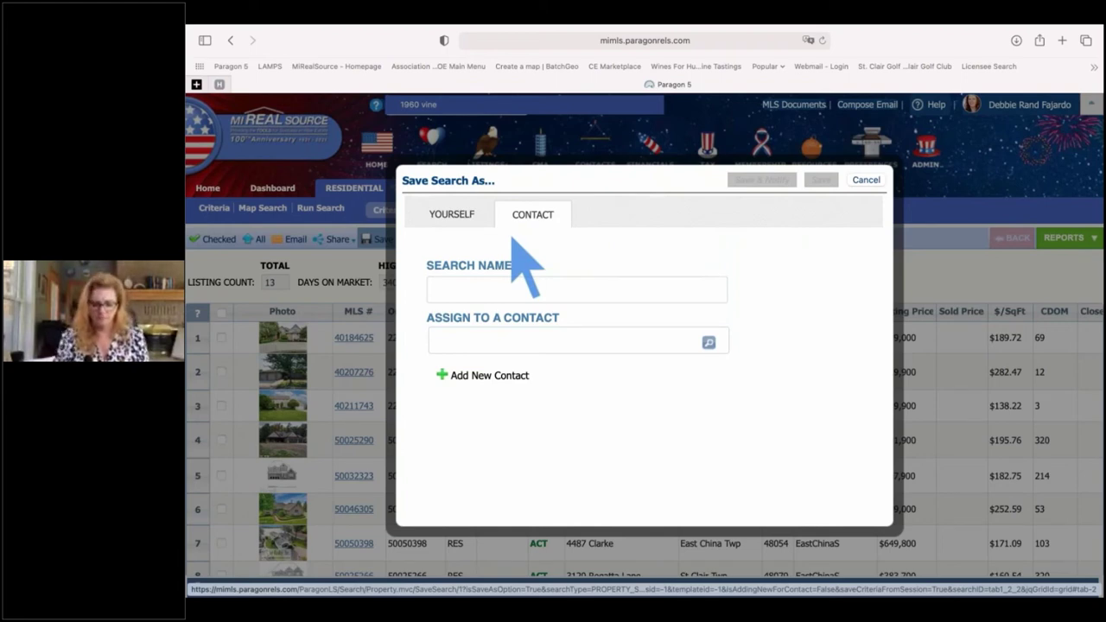
left_click(473, 286)
type("Be")
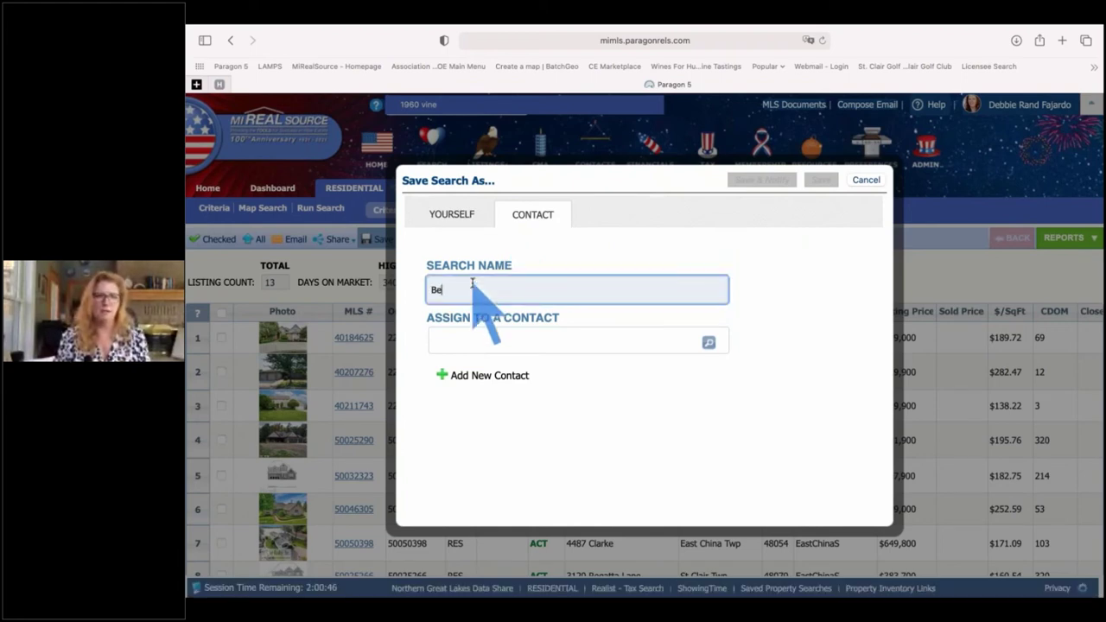
type("atrice B")
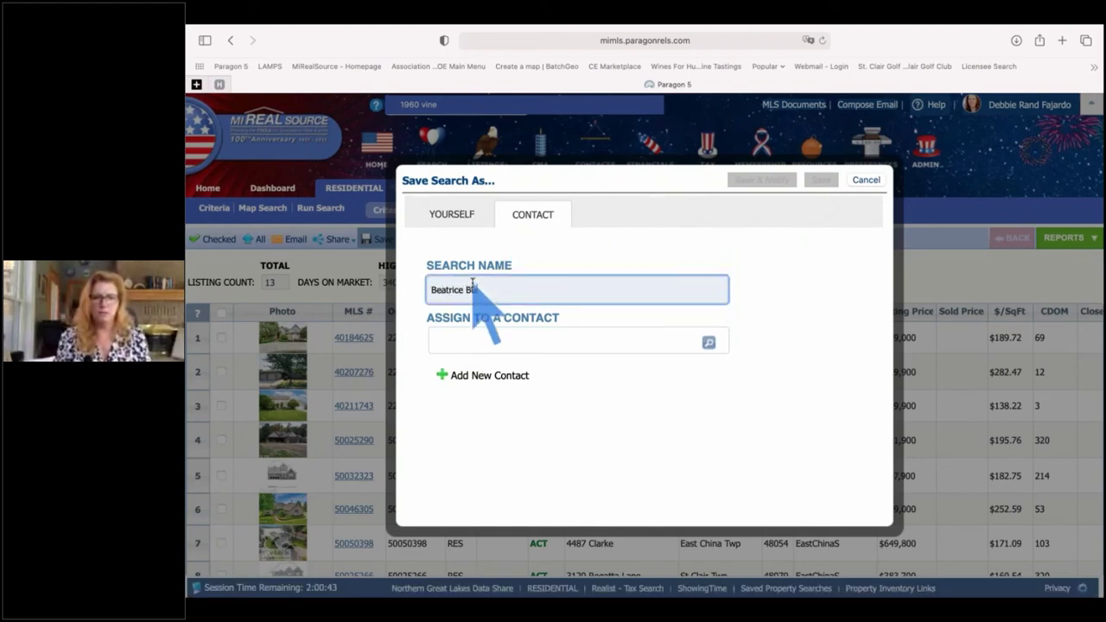
type("uyer 08 17 ")
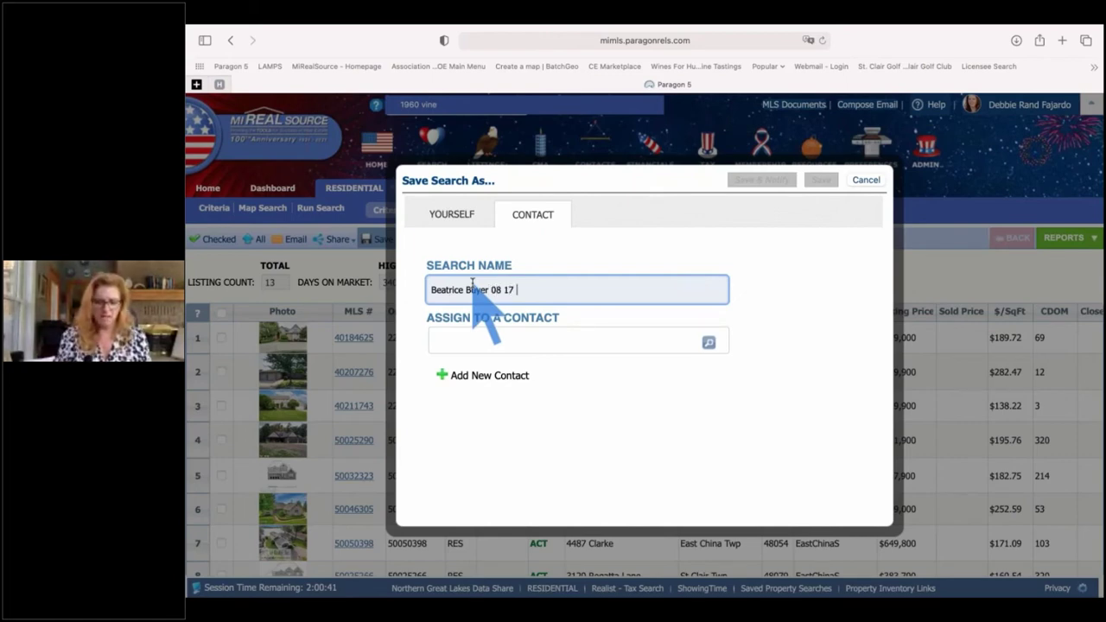
type("21")
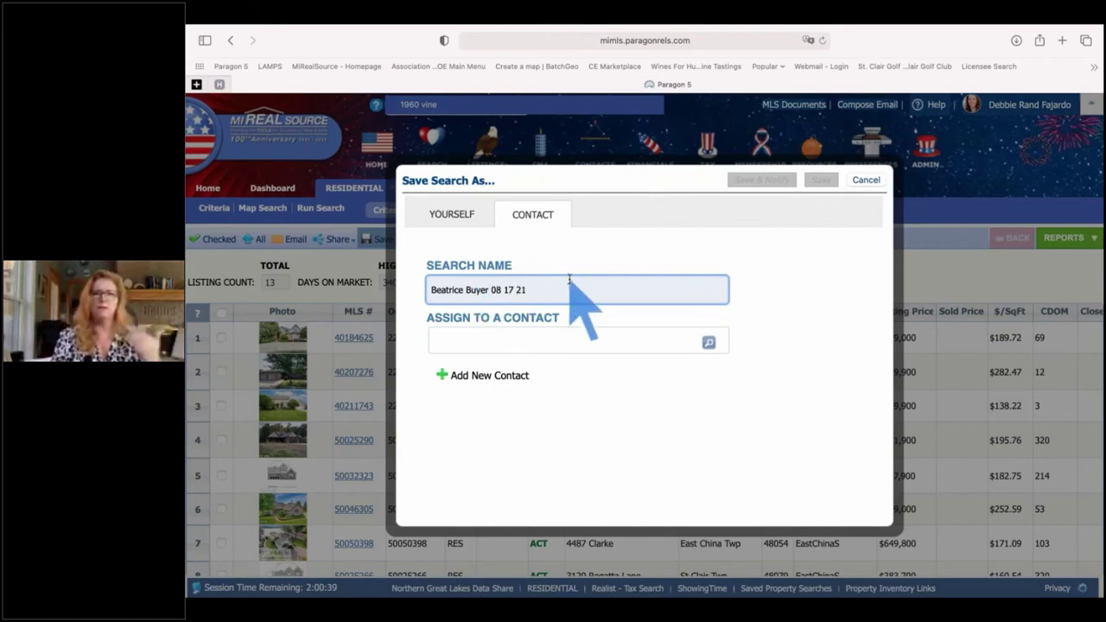
left_click(516, 341)
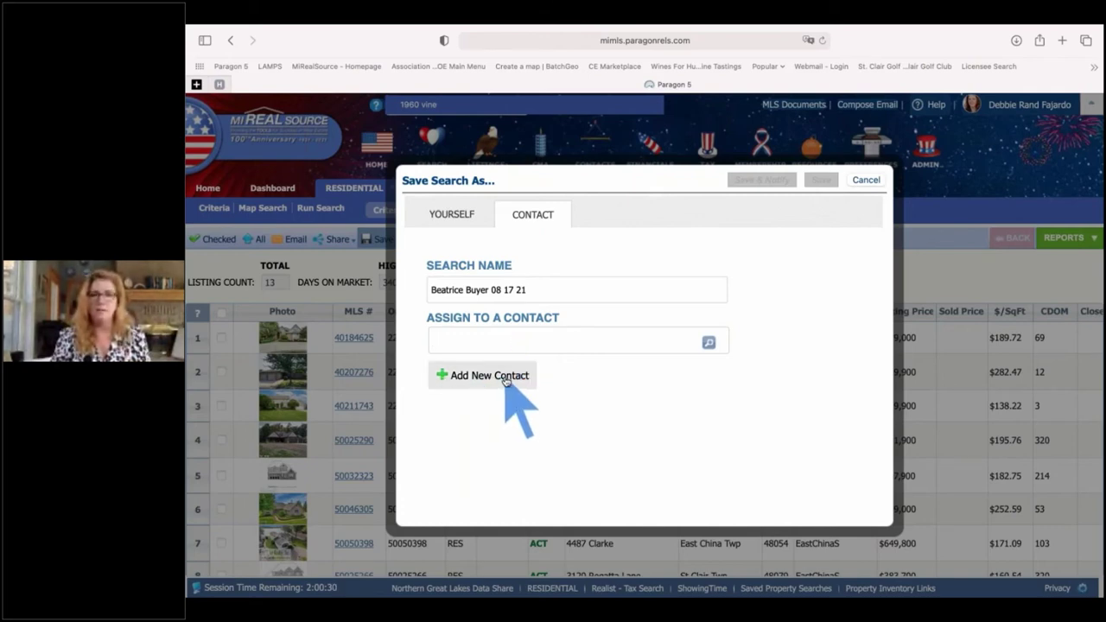
- Start a new contact and enter the buyer's first and last name
left_click(506, 382)
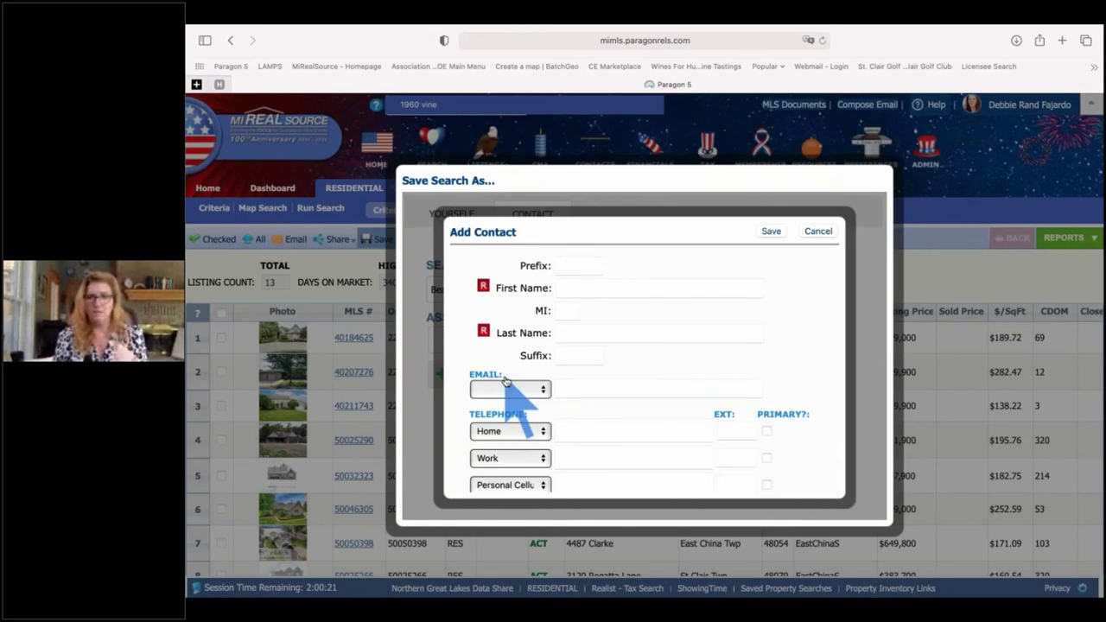
left_click(567, 293)
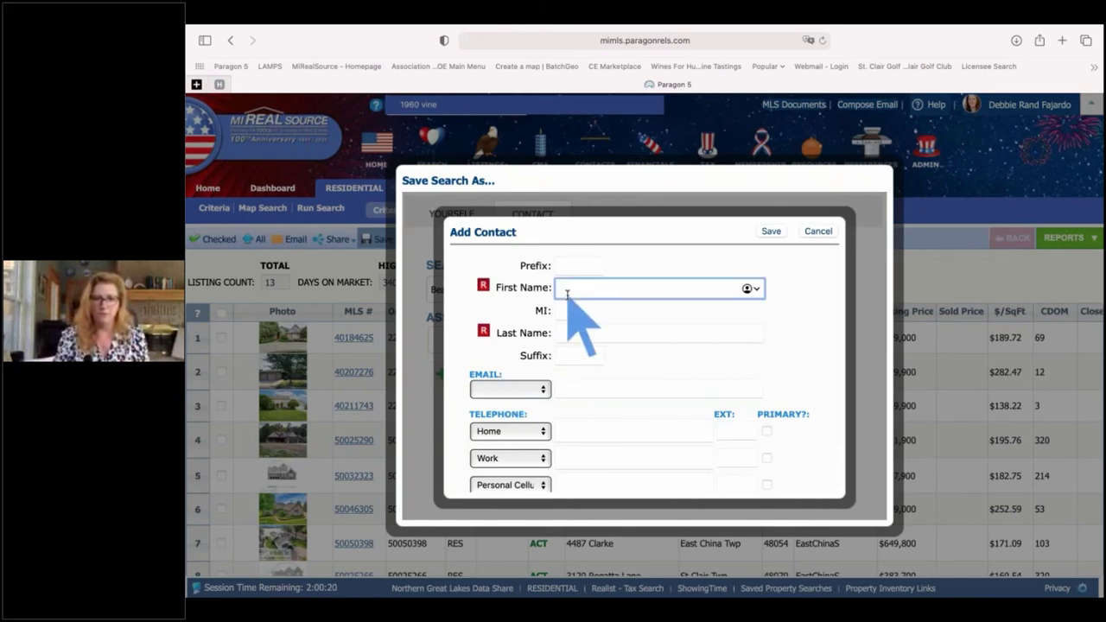
type("Beatrice")
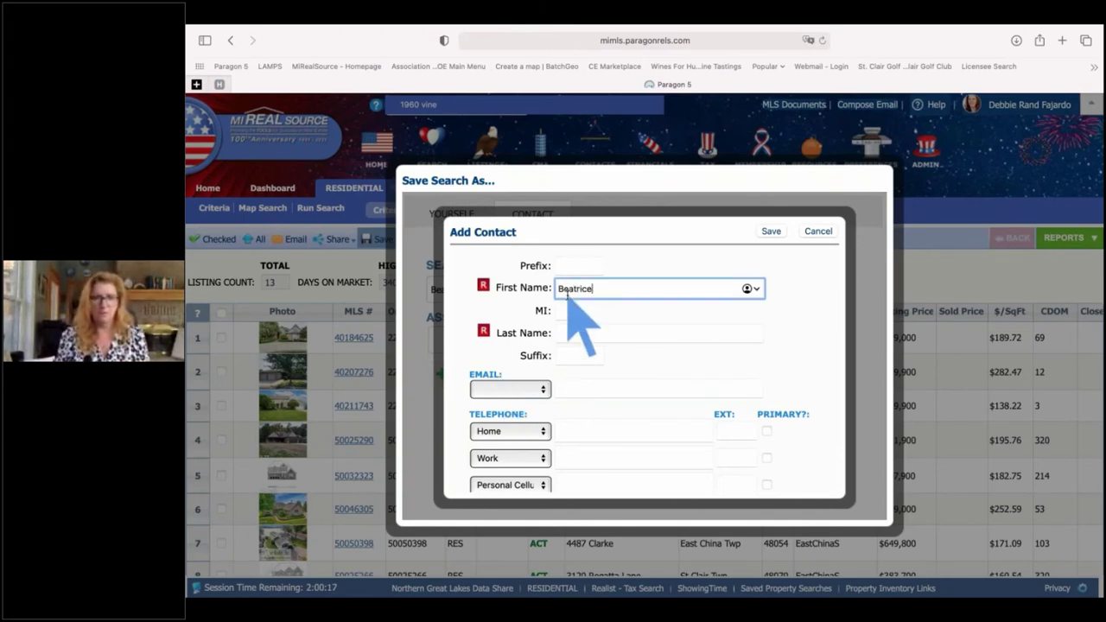
key("Tab")
type("Buye")
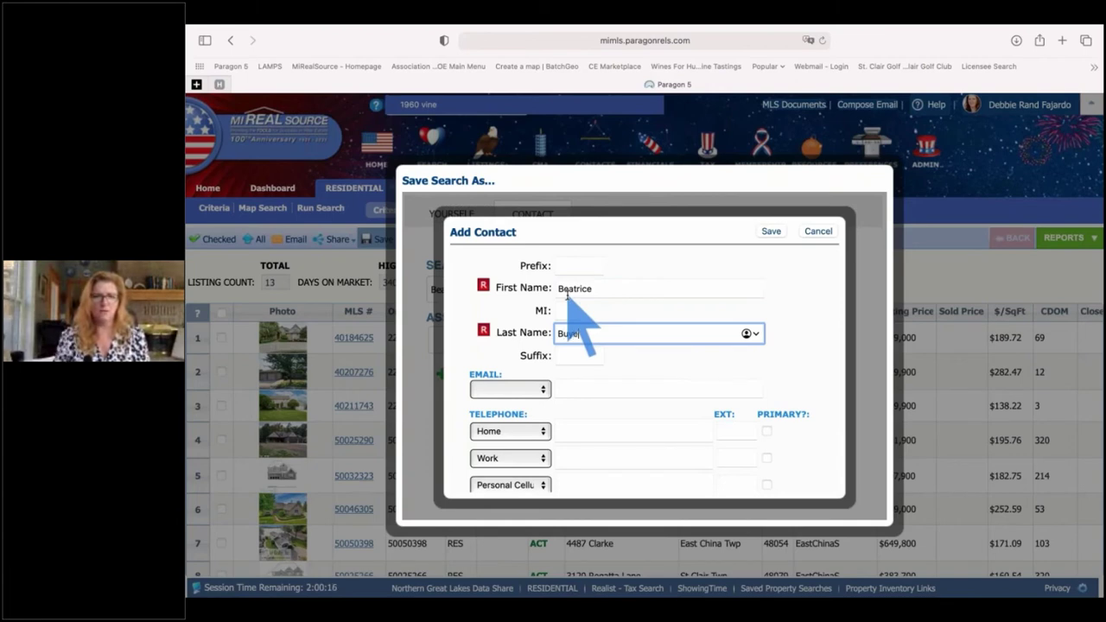
type("r")
left_click(567, 293)
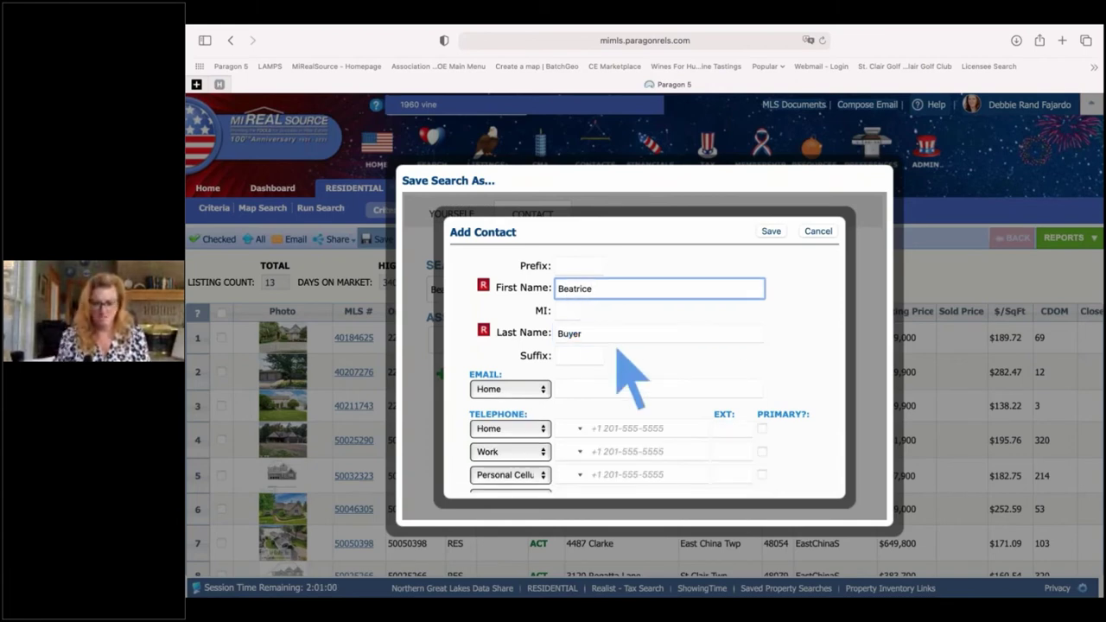
- Add the buyer's e-mail address, correct its typo, and save the new contact
left_click(582, 391)
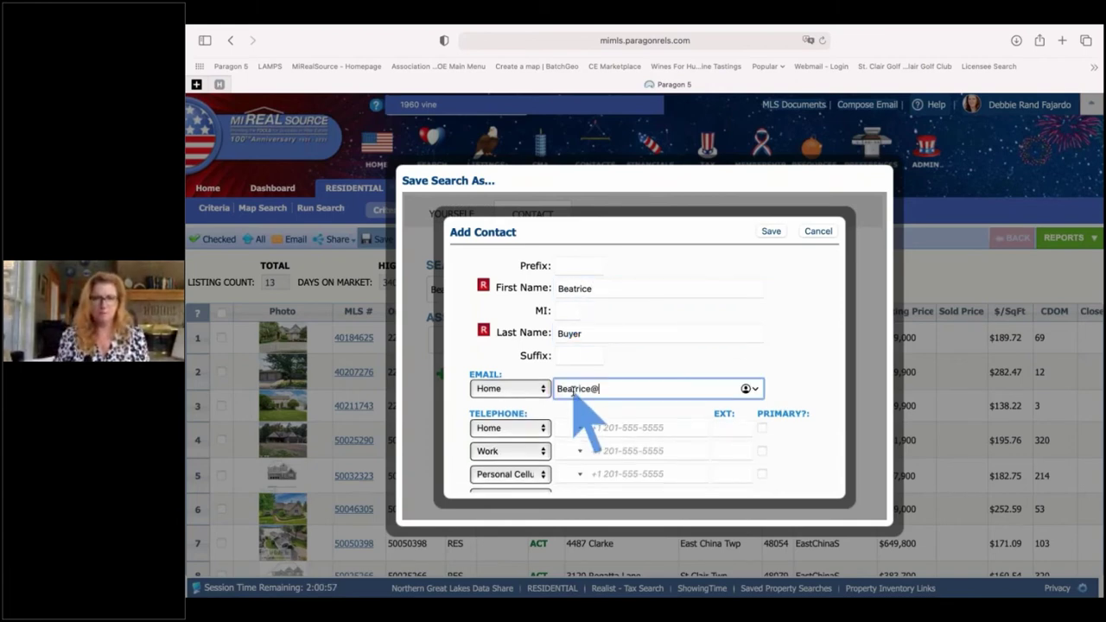
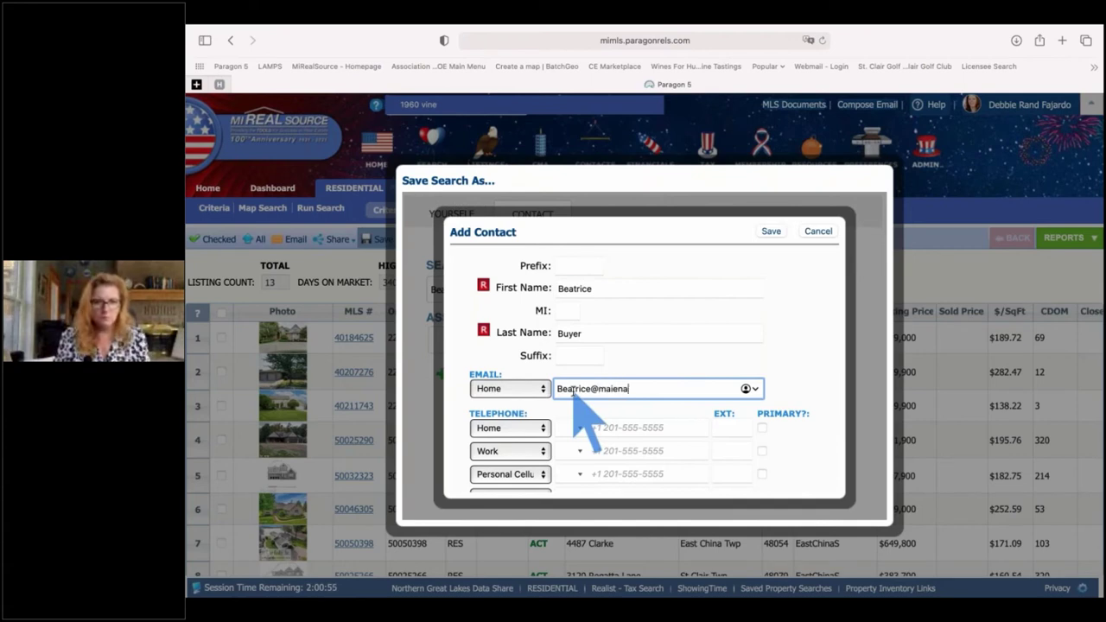
key("Tab")
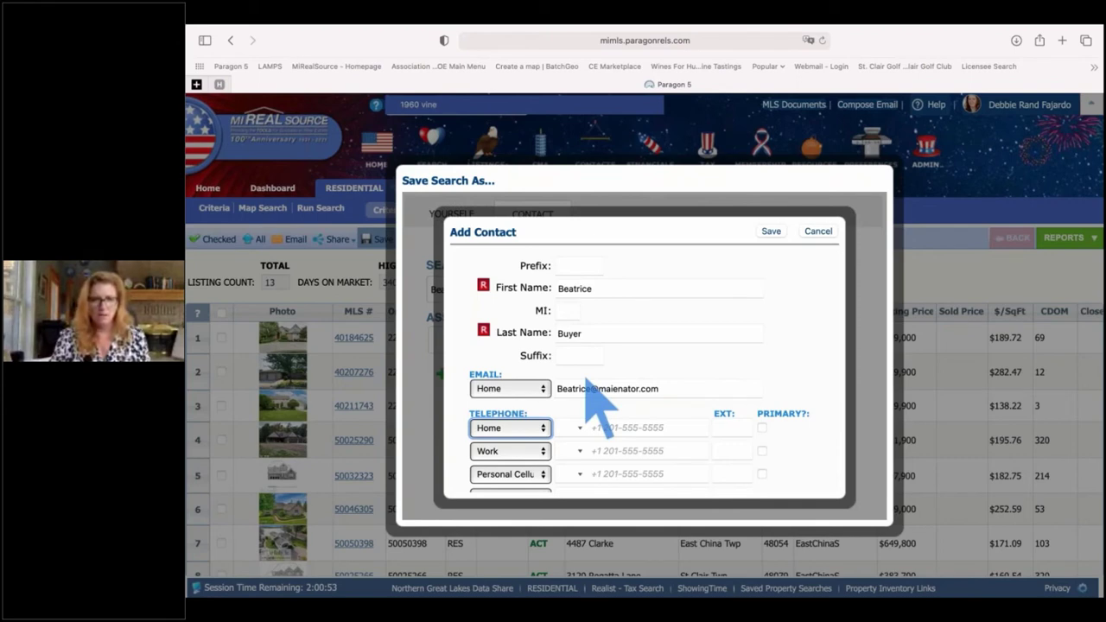
scroll(674, 363, "down", 1)
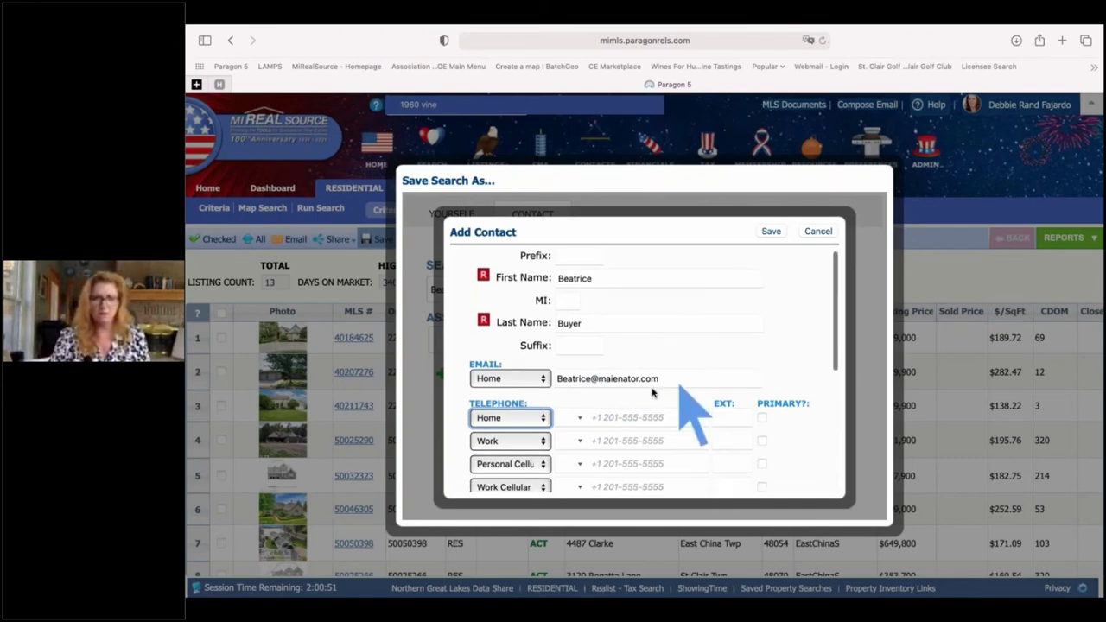
left_click(648, 383)
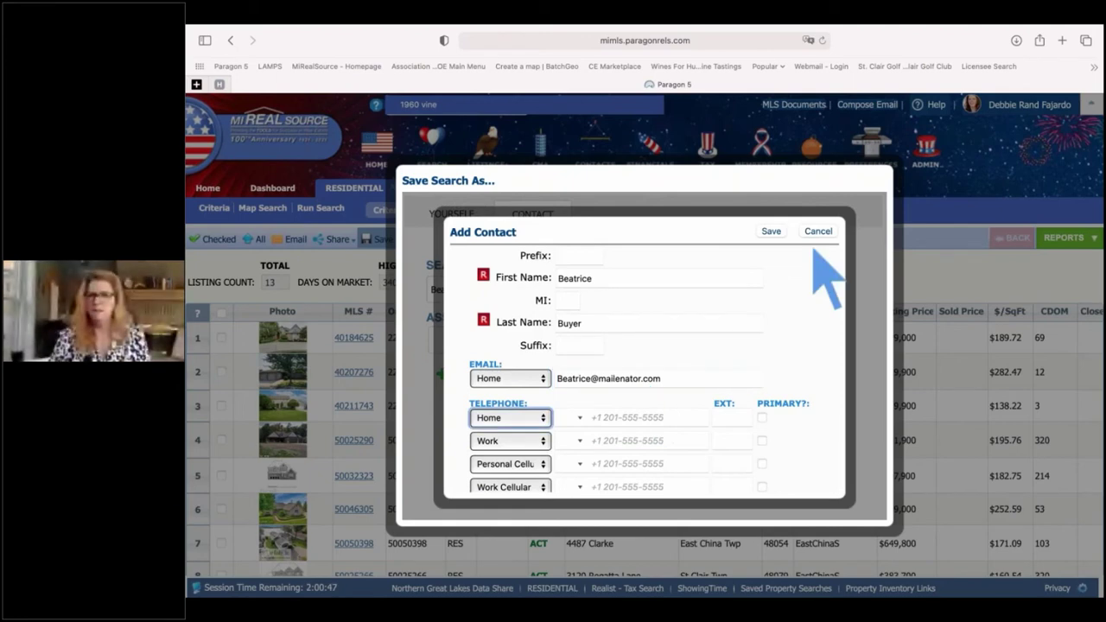
left_click(773, 232)
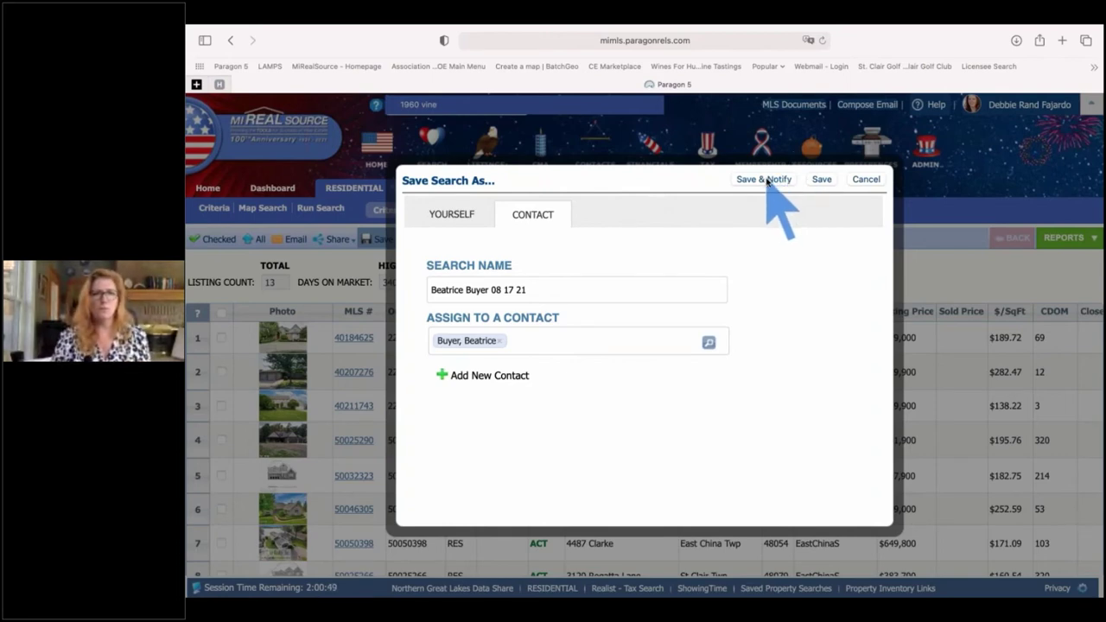
- Save the search with Save & Notify to open the contact's Search Management page
left_click(767, 180)
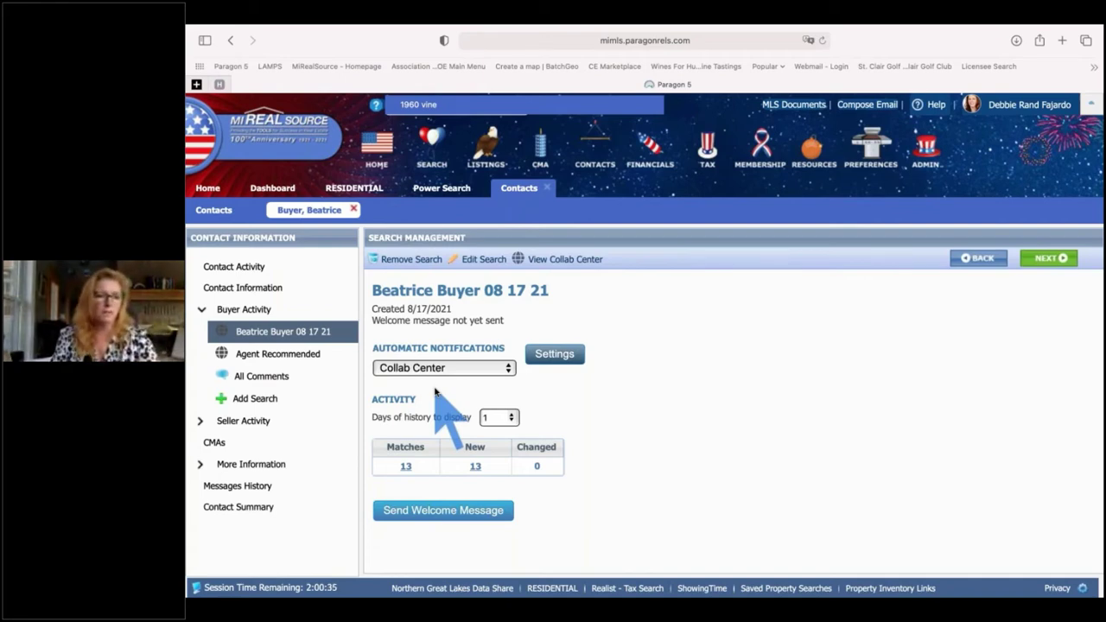
- In Advanced Email Options, replace the wrong suggested Bcc address with the agent's work e-mail
left_click(545, 358)
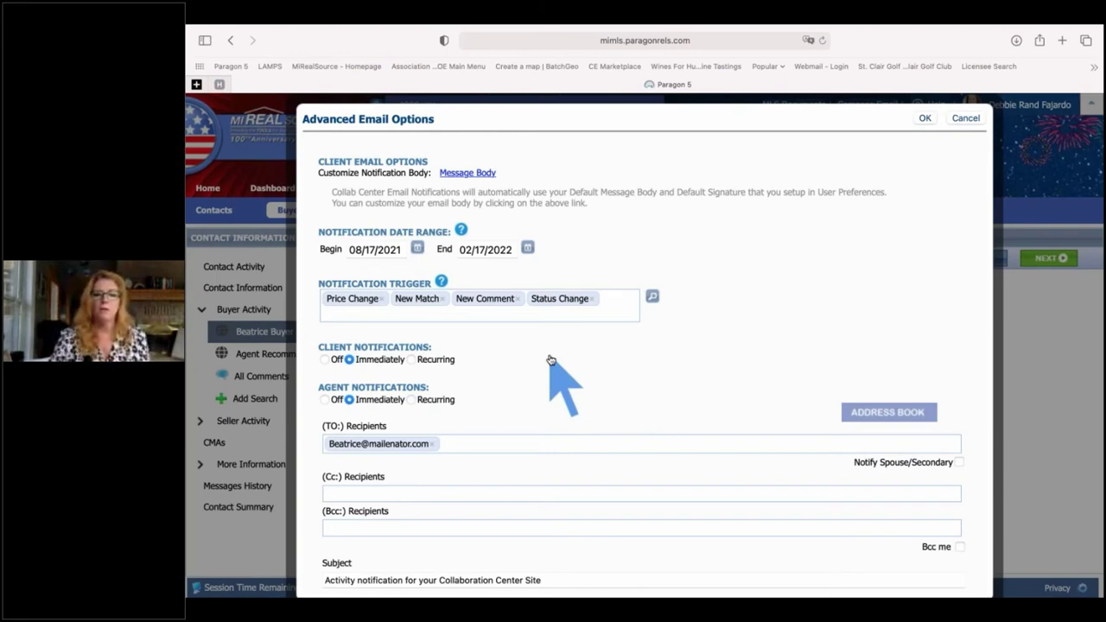
left_click(354, 528)
type("df")
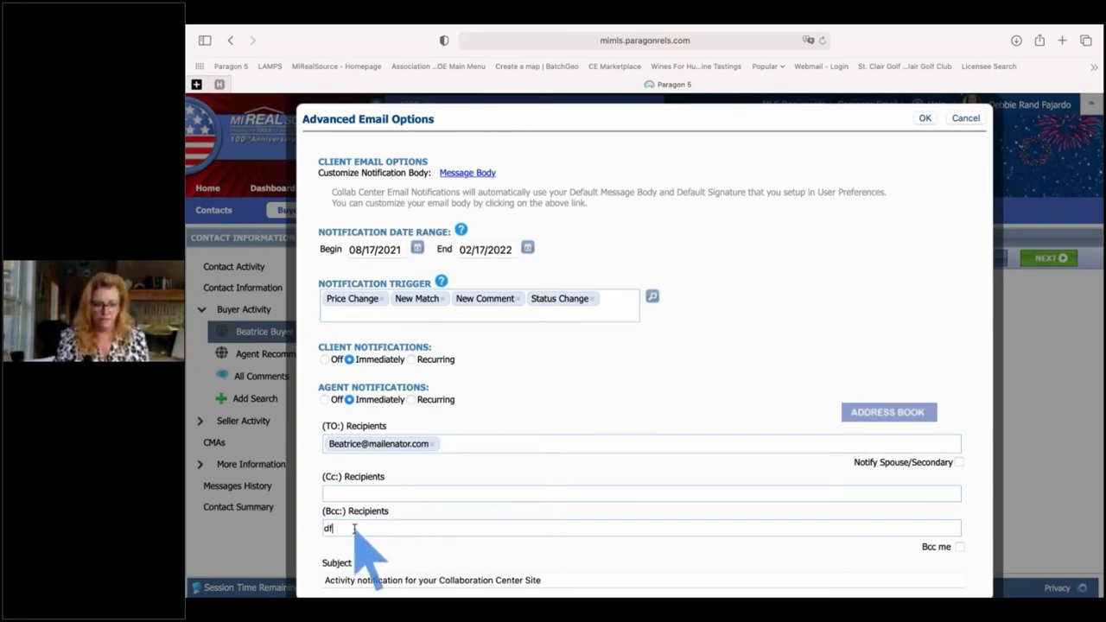
type("ajar")
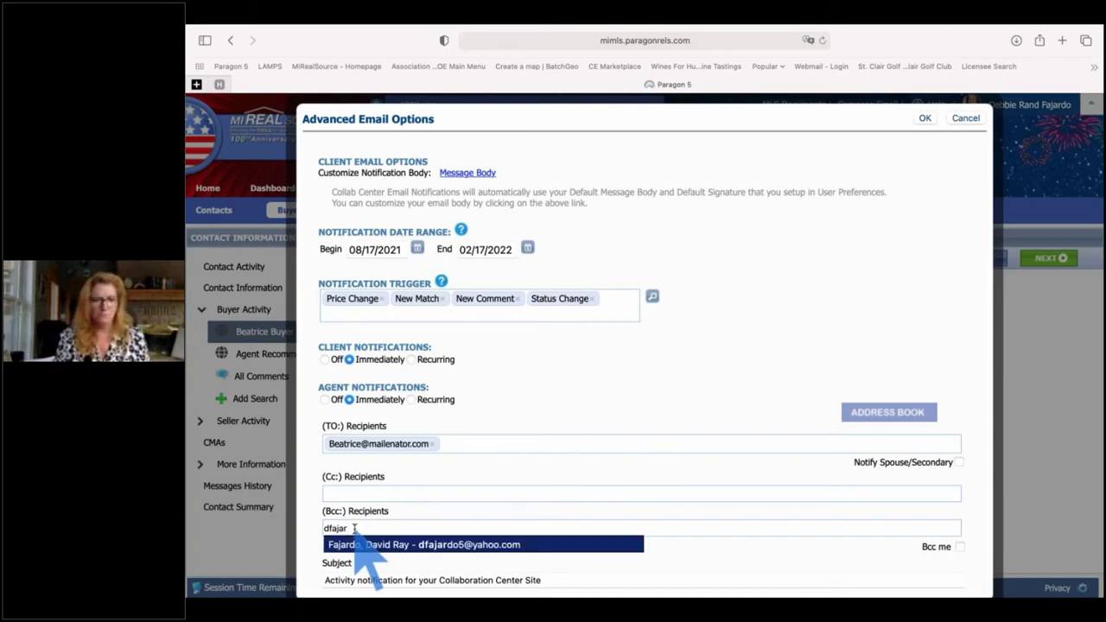
key("Return")
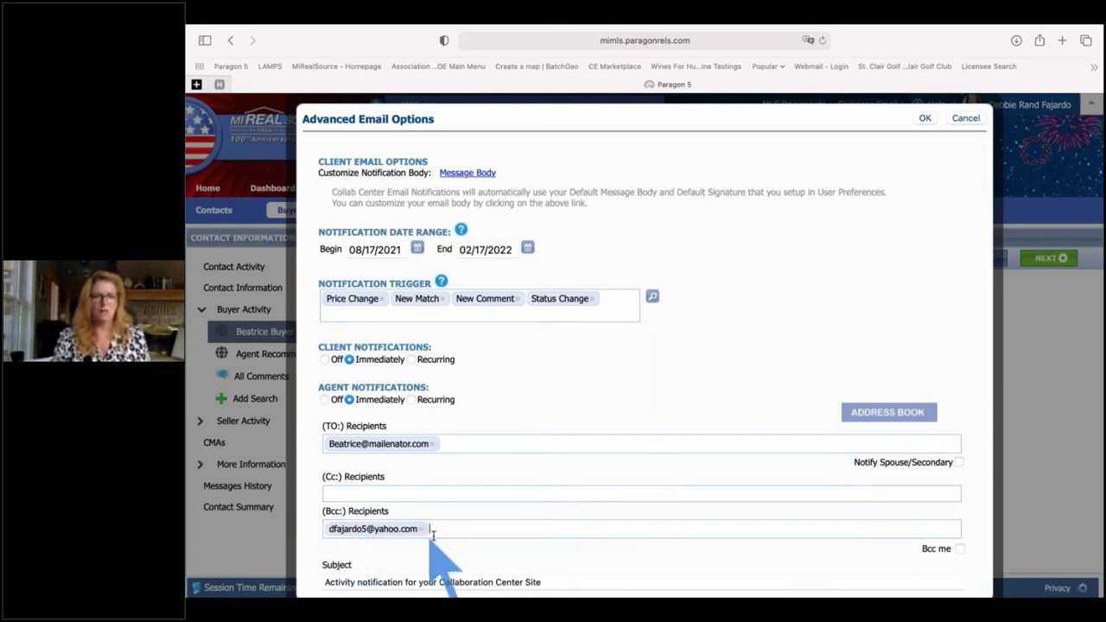
left_click(429, 529)
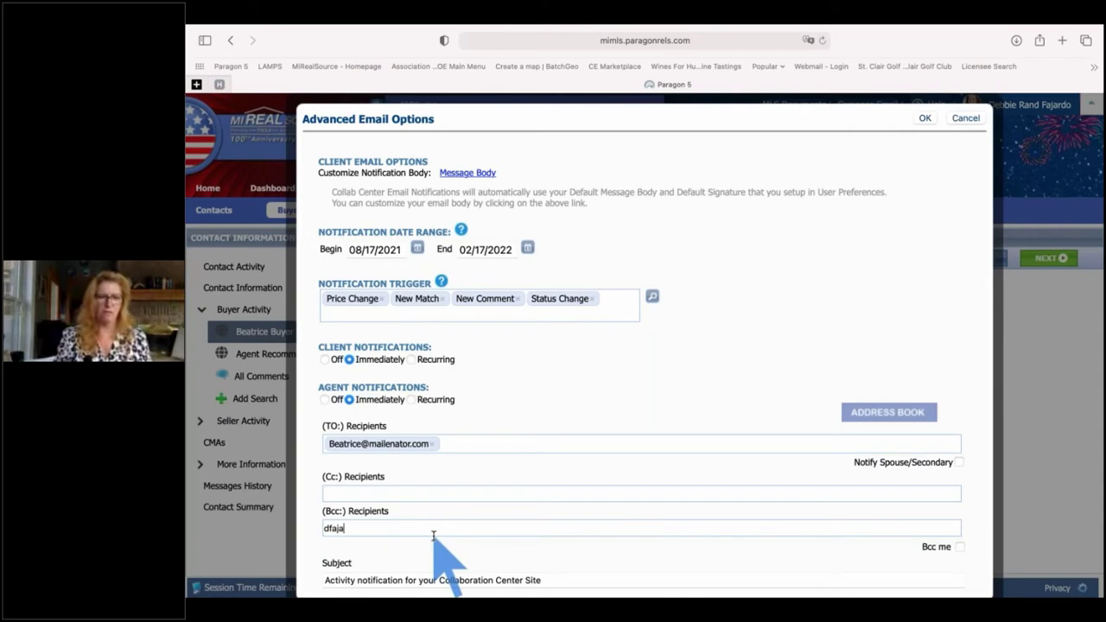
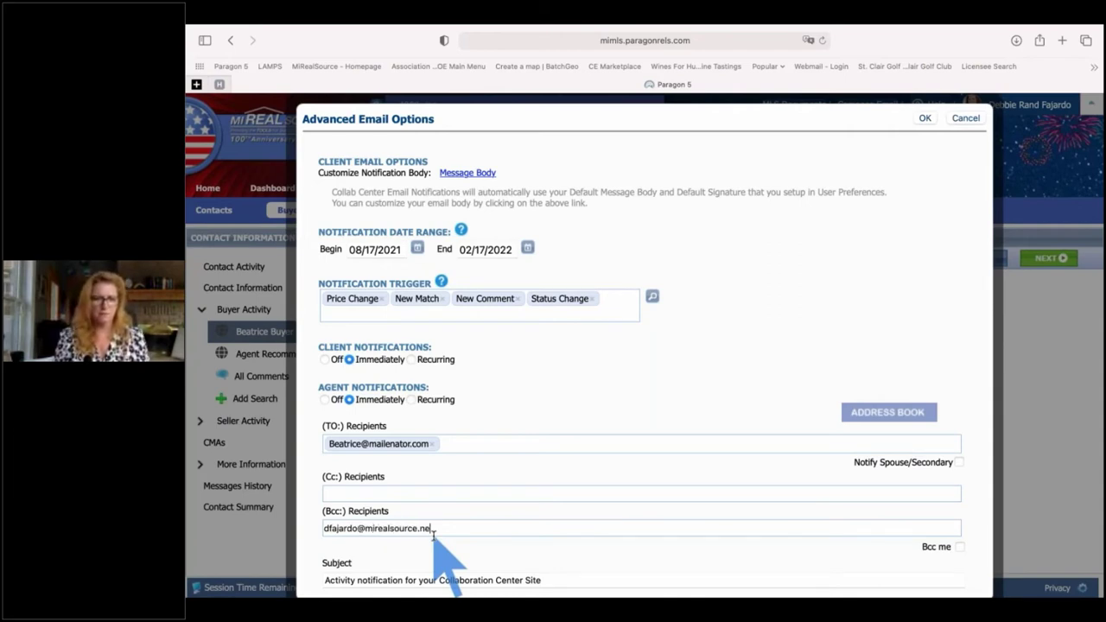
key("Tab")
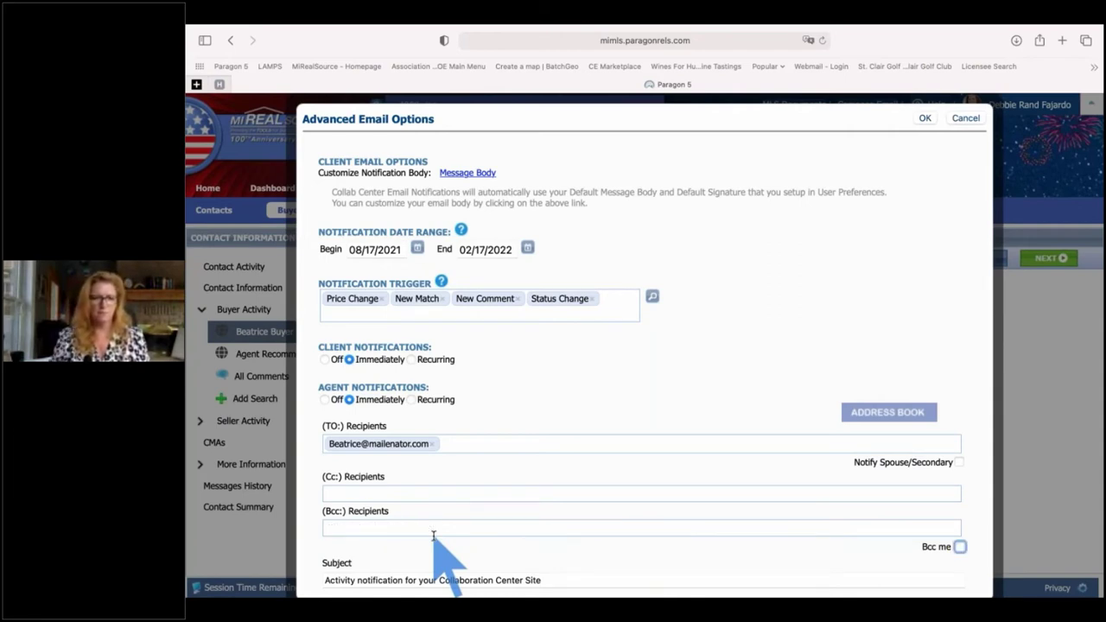
left_click(434, 533)
type("t")
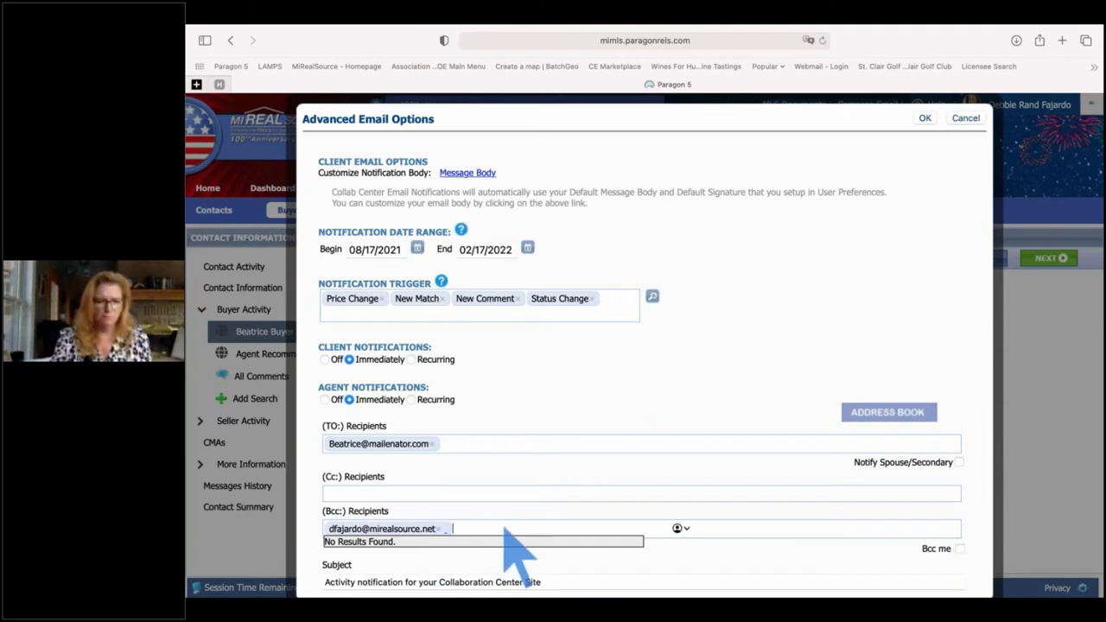
key("Return")
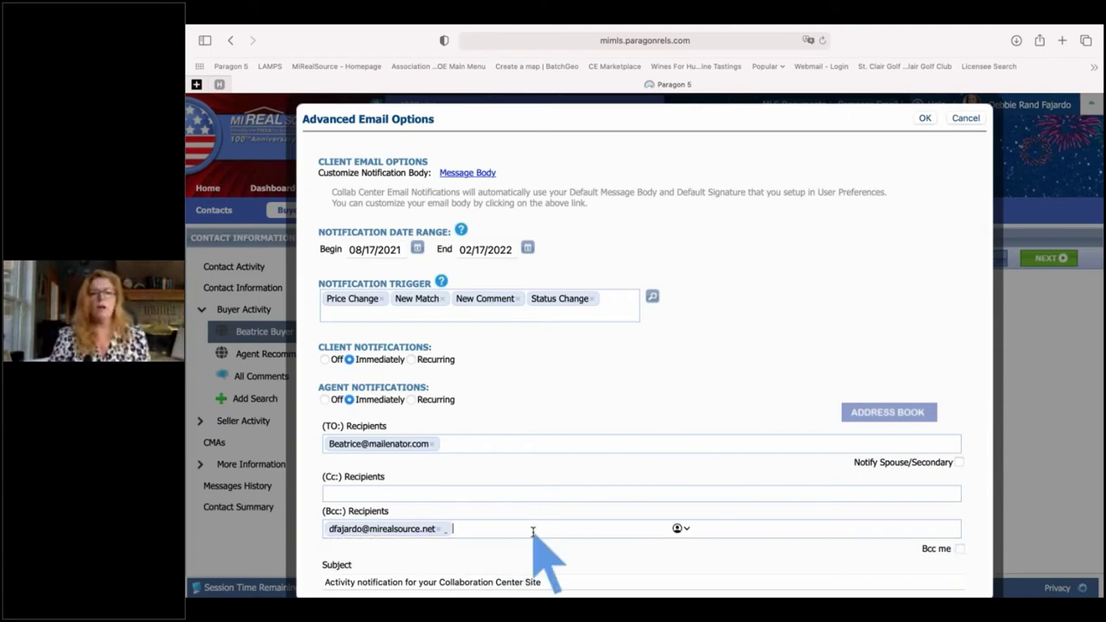
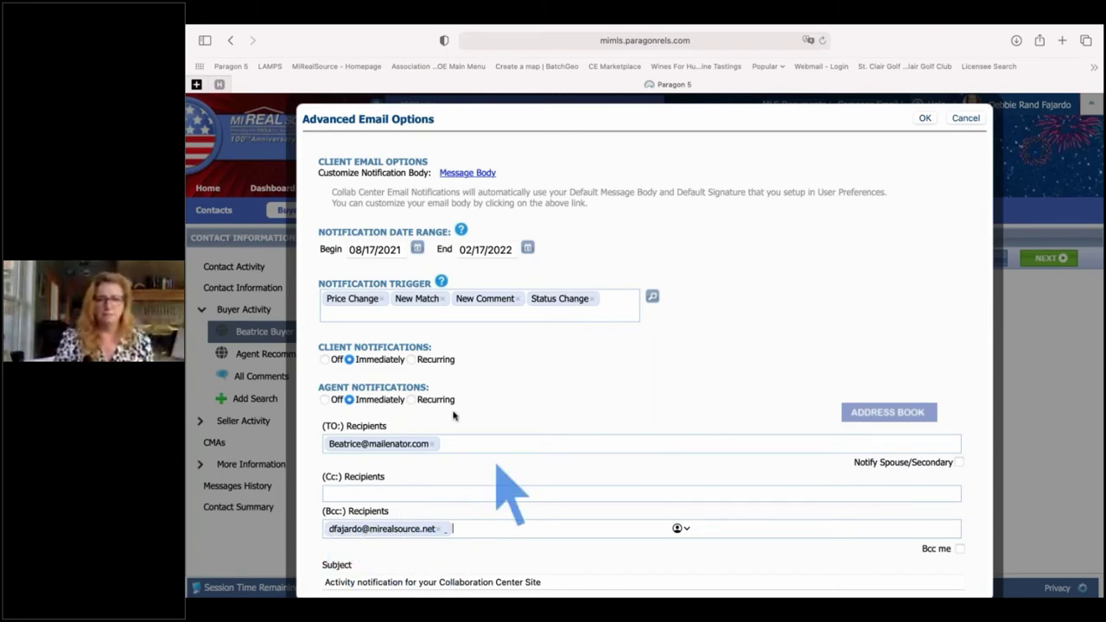
- Switch the buyer search's agent notifications from Immediately to Recurring
left_click(411, 399)
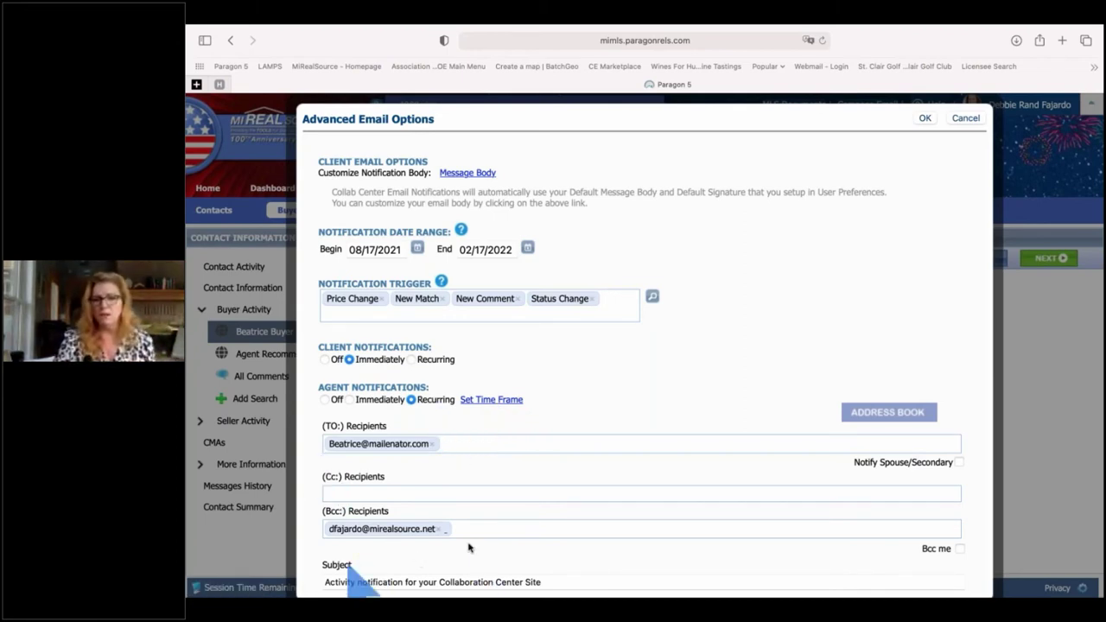
- Confirm the agent notification recurrence as Daily, every 1 day at 7:00 AM
left_click(482, 400)
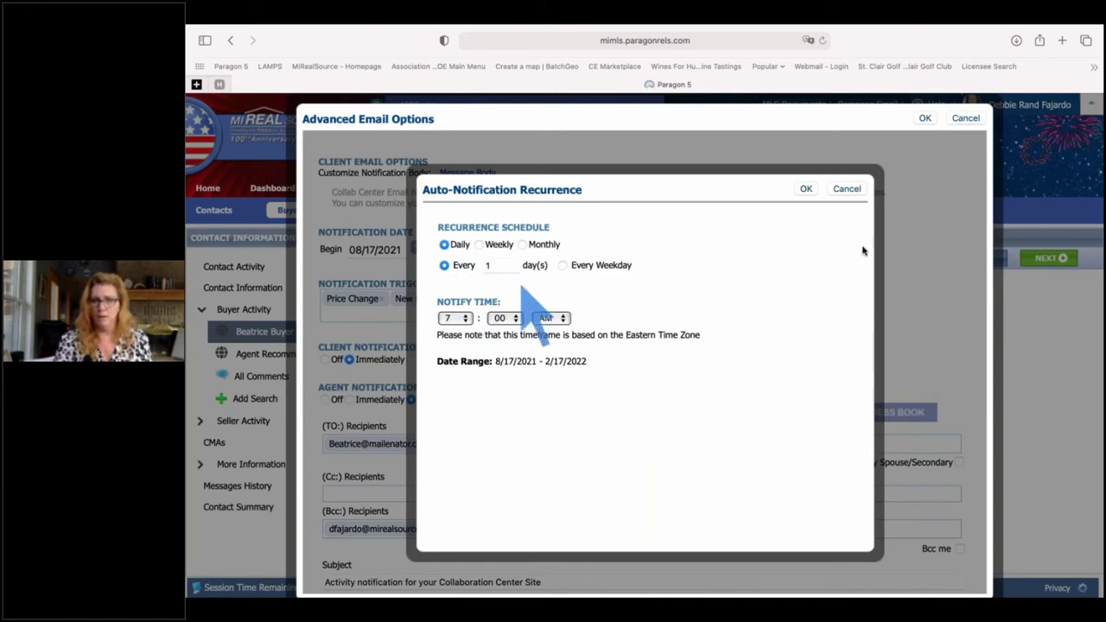
left_click(807, 190)
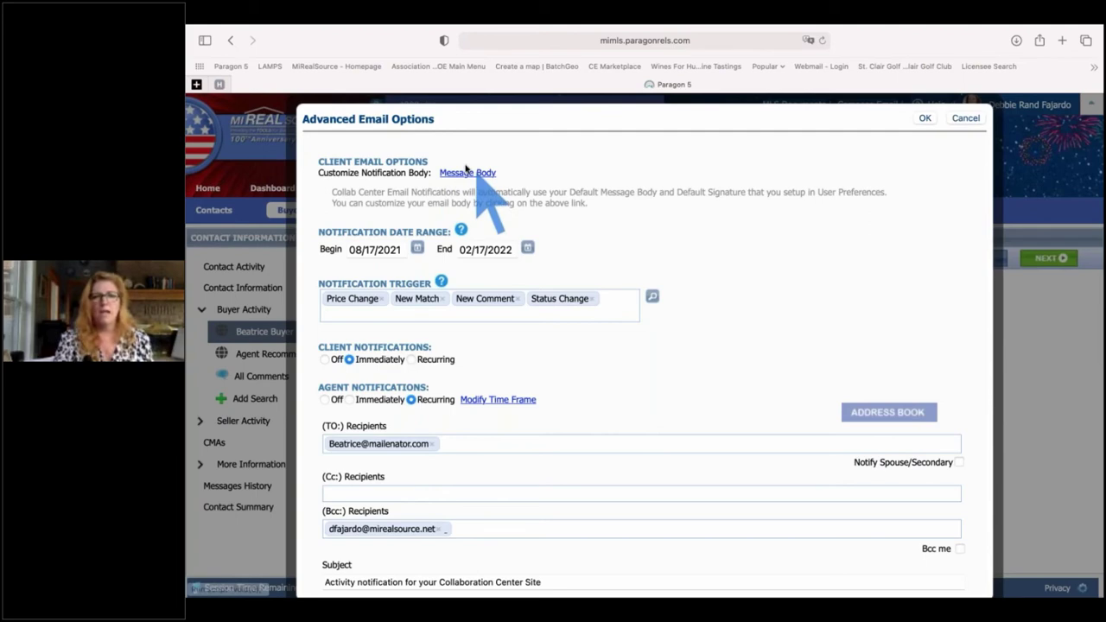
left_click(465, 171)
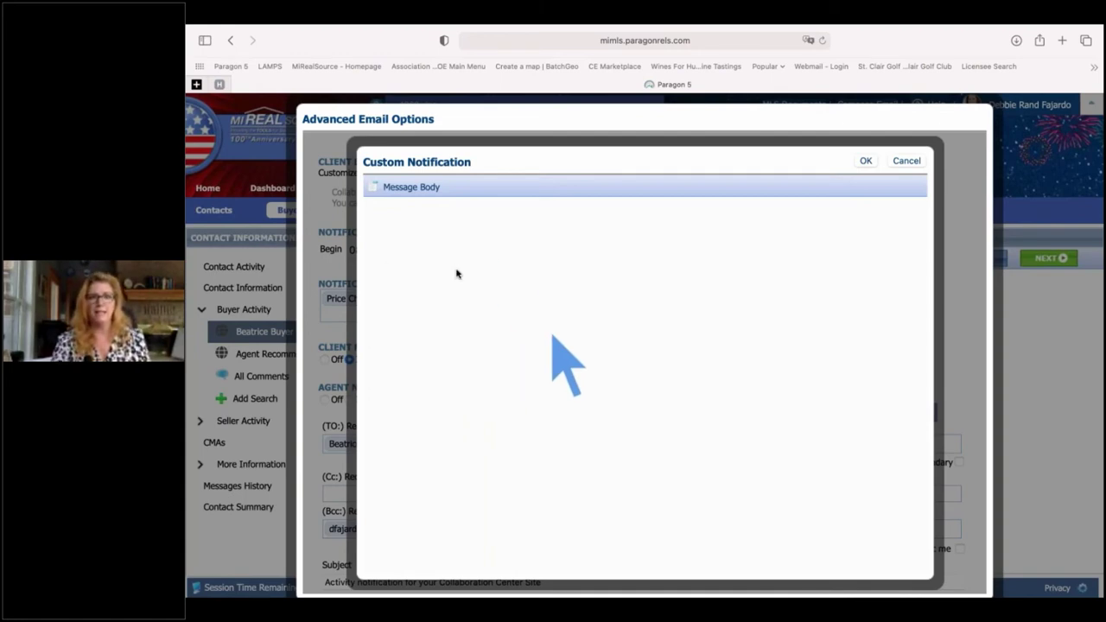
left_click(907, 161)
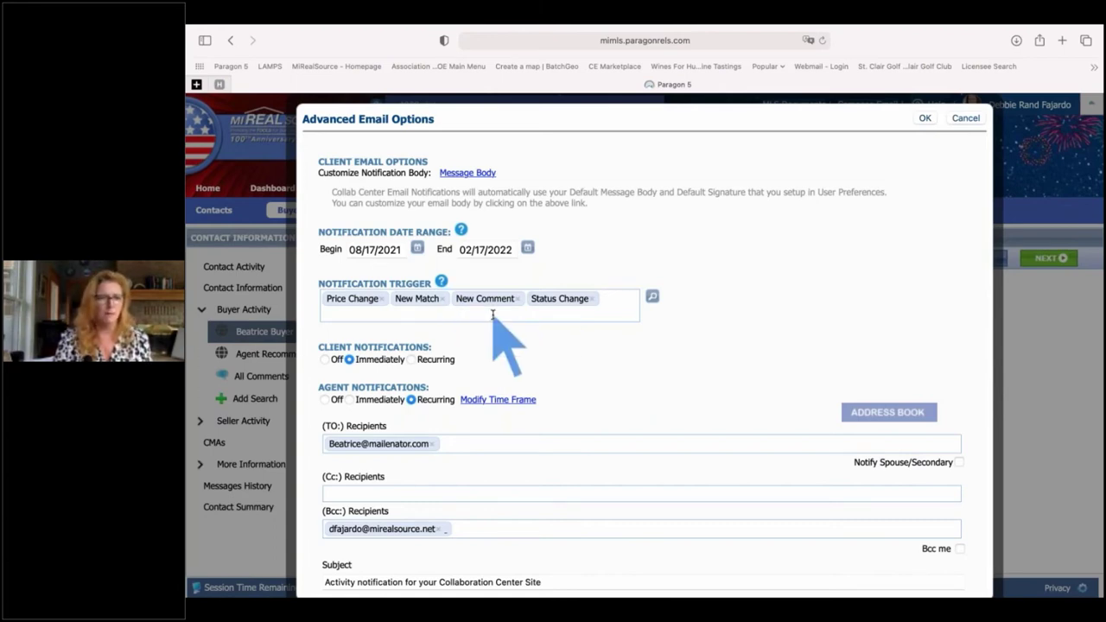
- Append ' - St Clair Area' to the end of the notification email subject
scroll(493, 315, "down", 1)
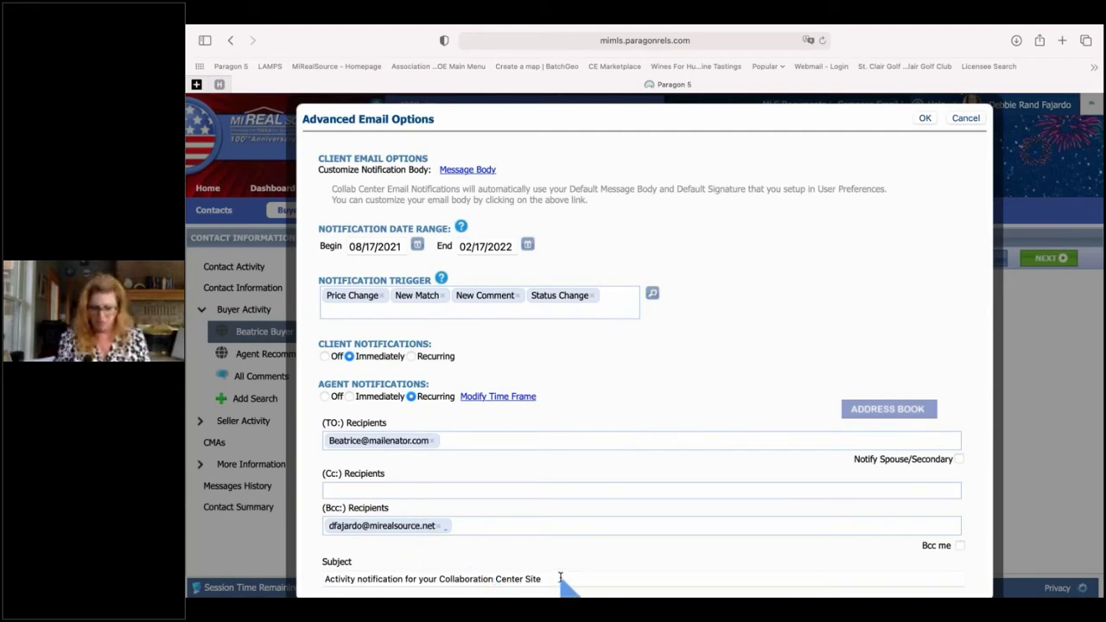
left_click(560, 578)
type("- St Clair")
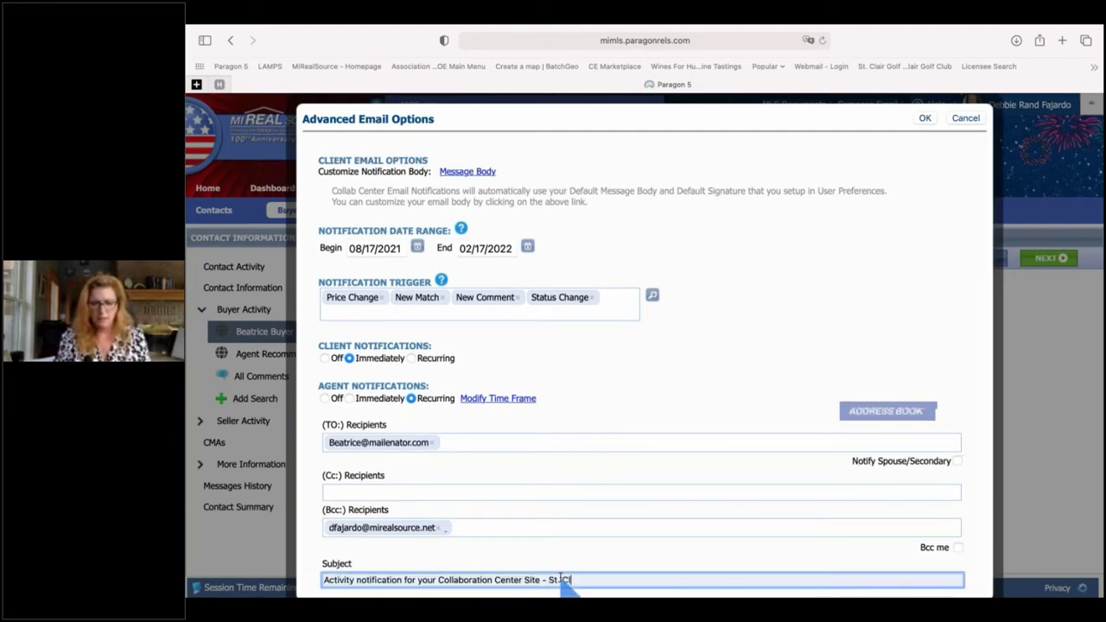
type(" Area")
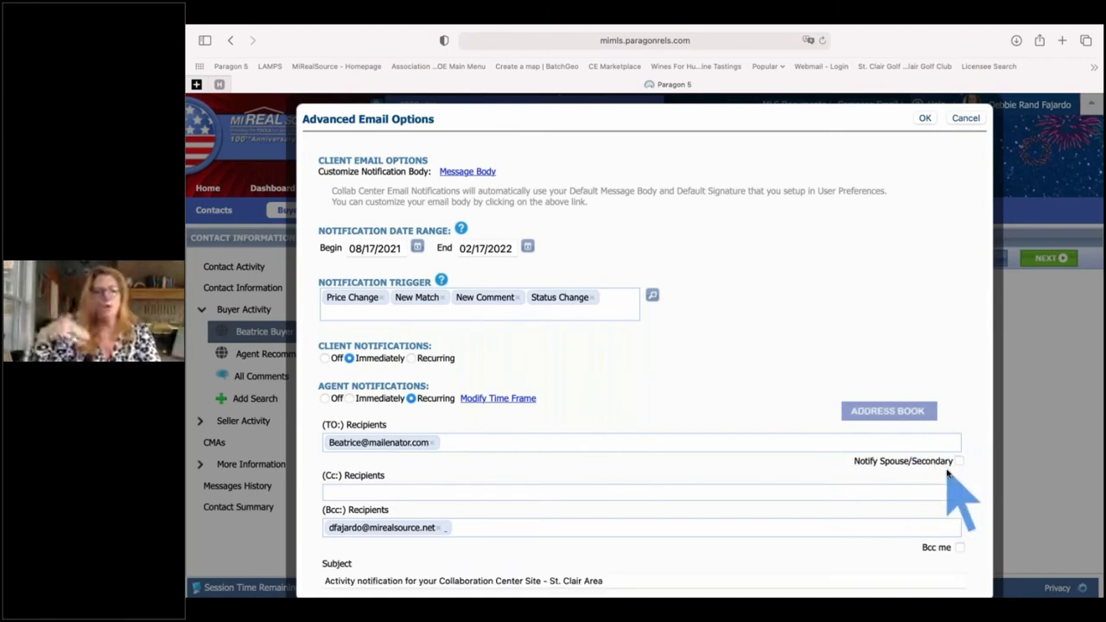
left_click(592, 528)
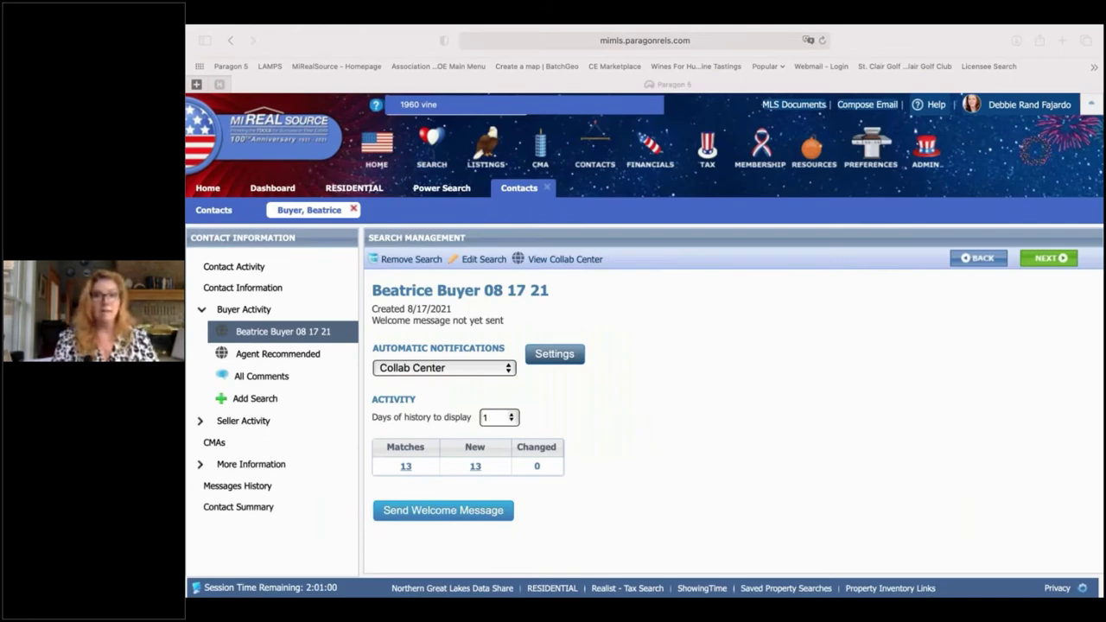
- Open Send Welcome Message to create the buyer's Collaboration Center welcome email
left_click(721, 410)
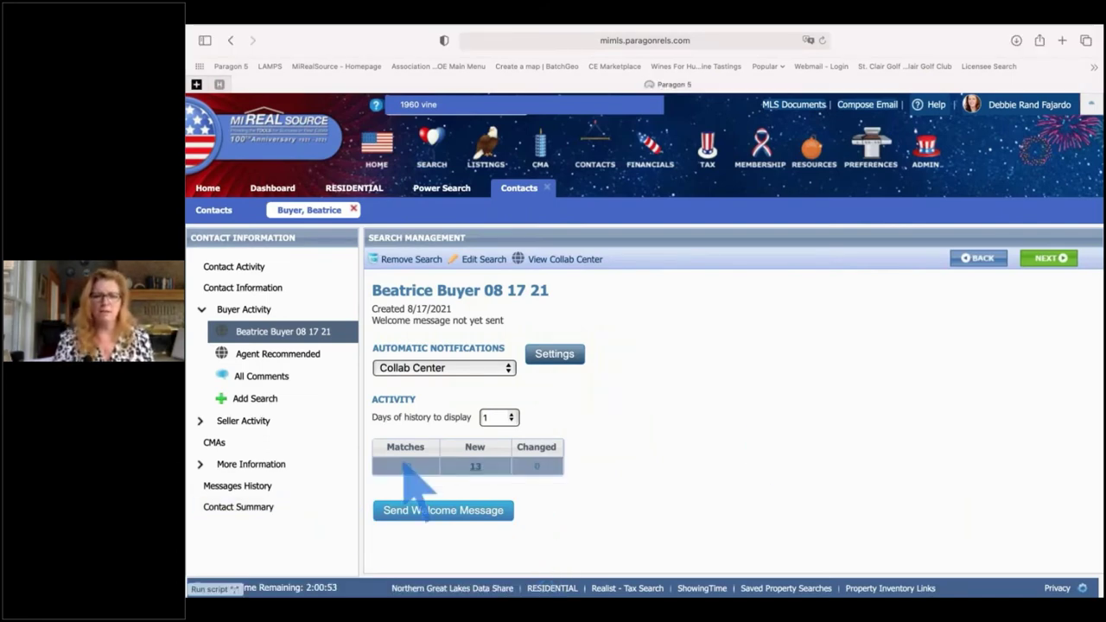
left_click(451, 514)
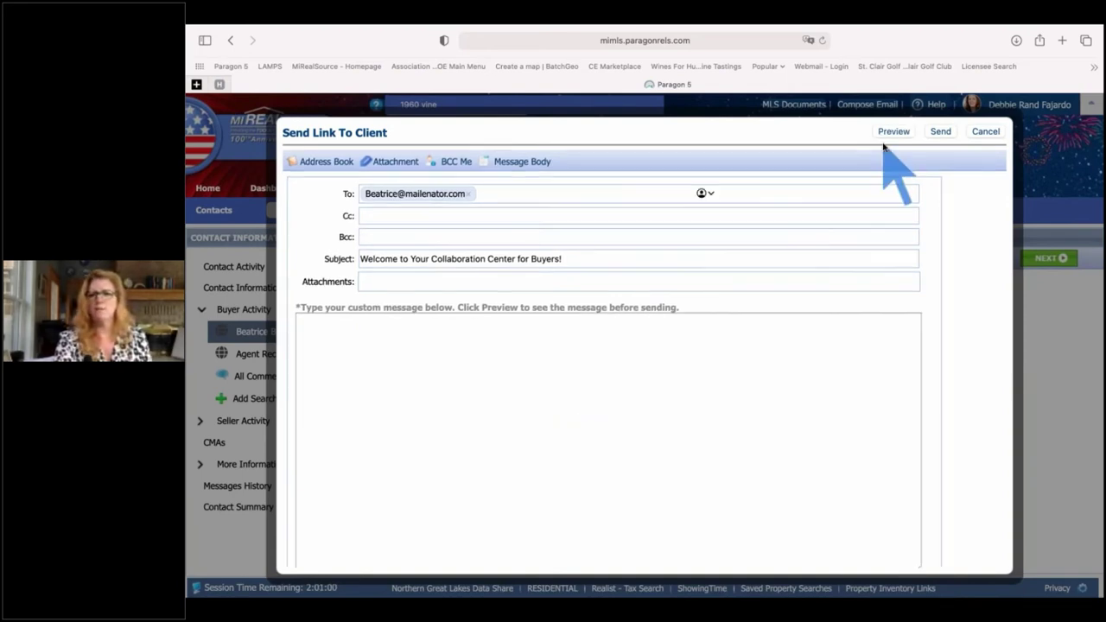
- Preview the welcome email and read down to the Custom Folders and Compare Listings sections
left_click(894, 132)
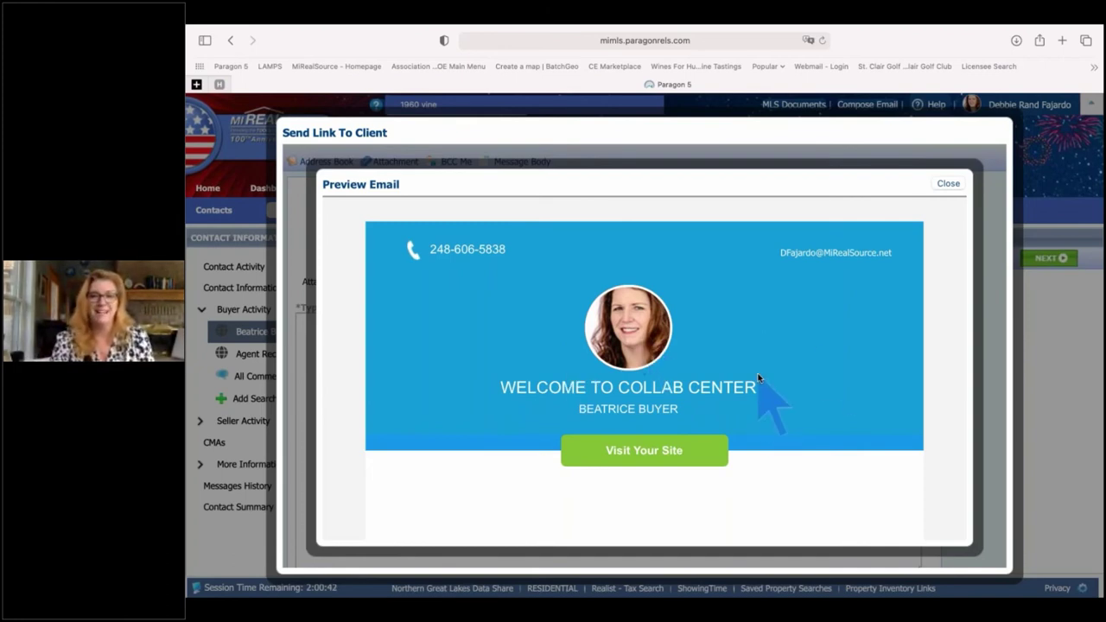
scroll(758, 378, "down", 1)
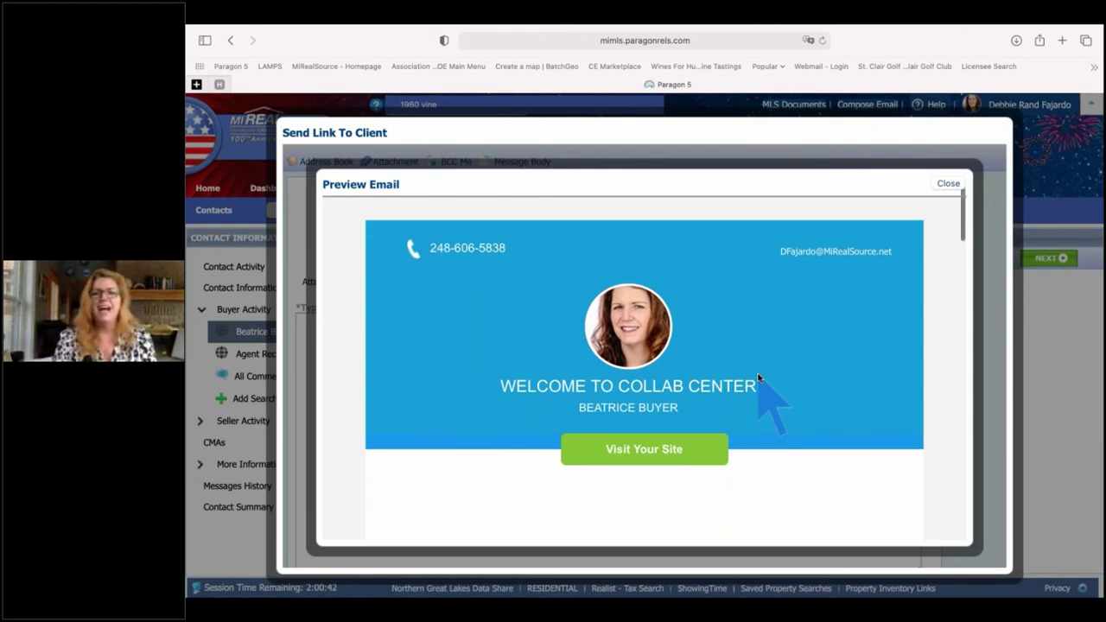
scroll(758, 377, "up", 1)
scroll(758, 378, "down", 2)
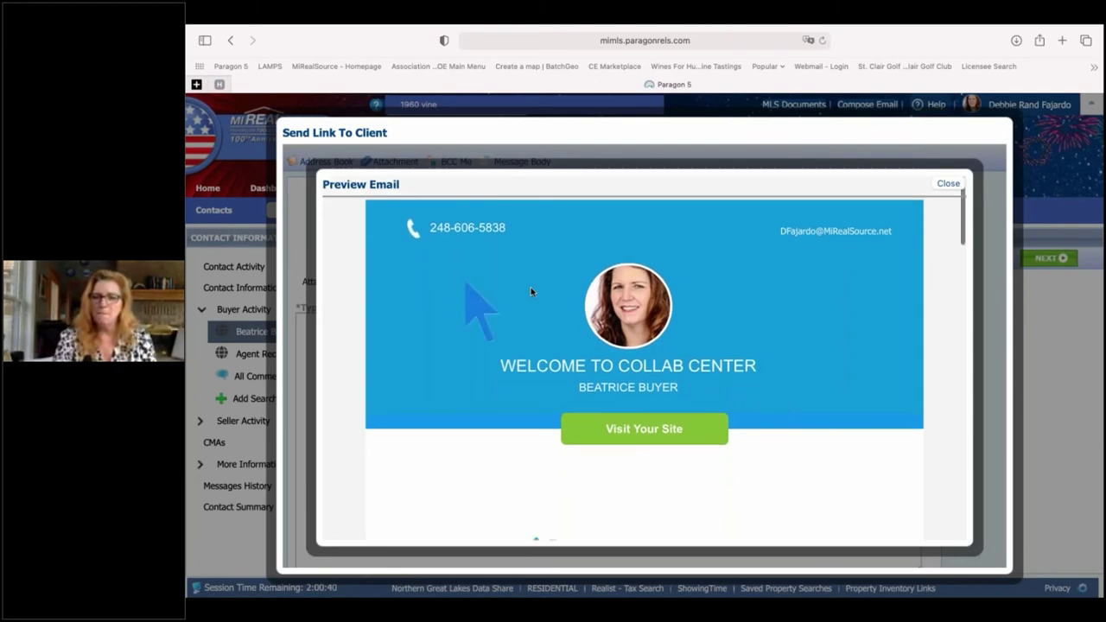
scroll(480, 295, "down", 5)
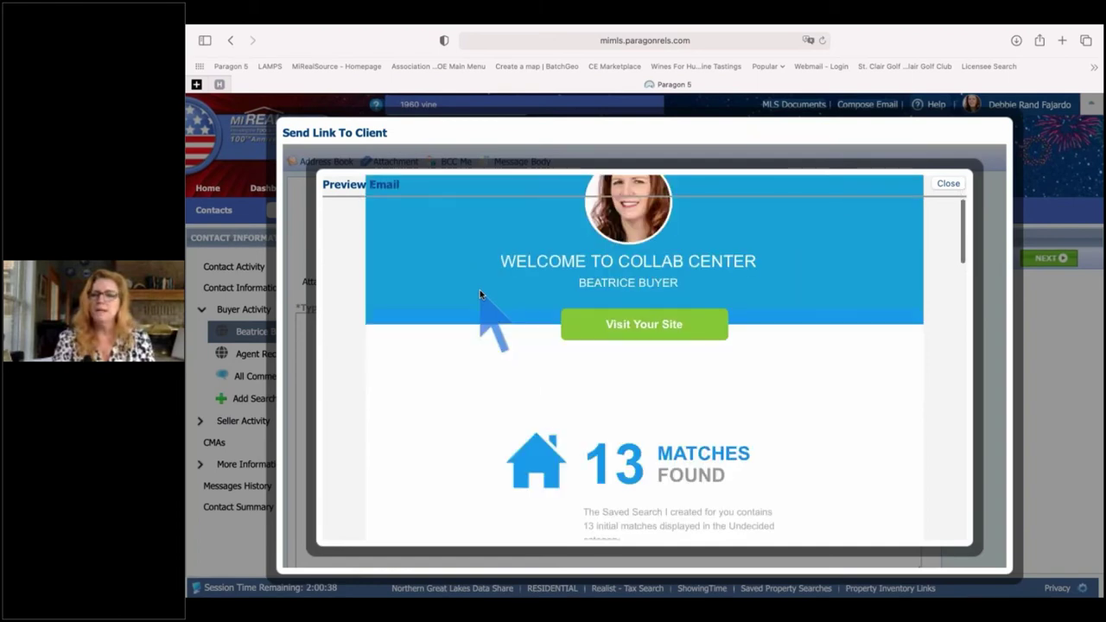
scroll(481, 294, "down", 6)
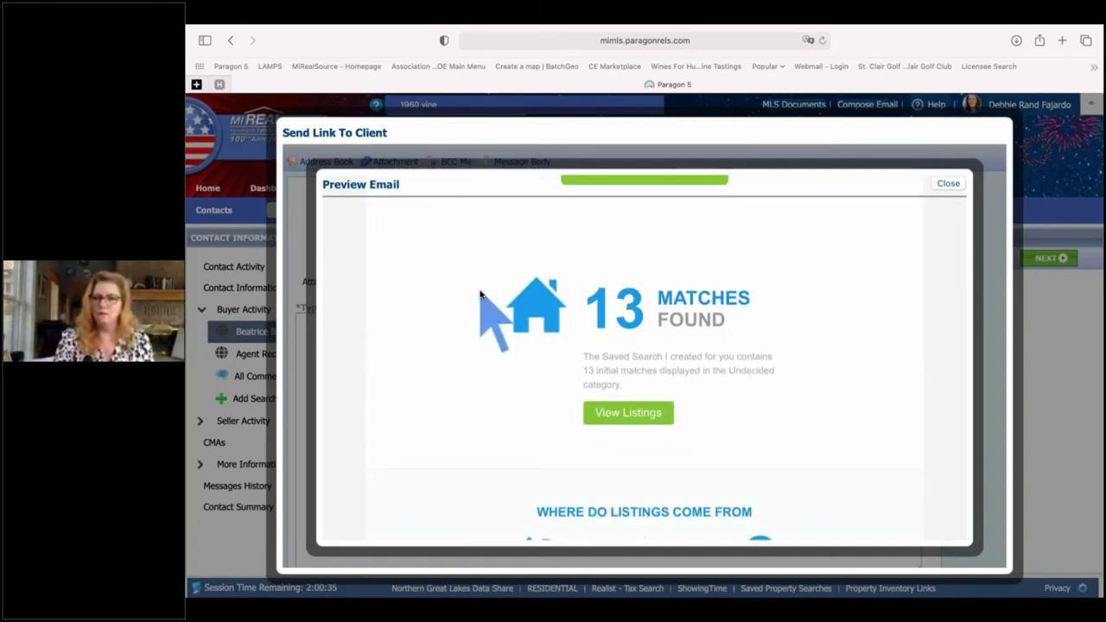
scroll(481, 295, "down", 4)
scroll(761, 364, "down", 4)
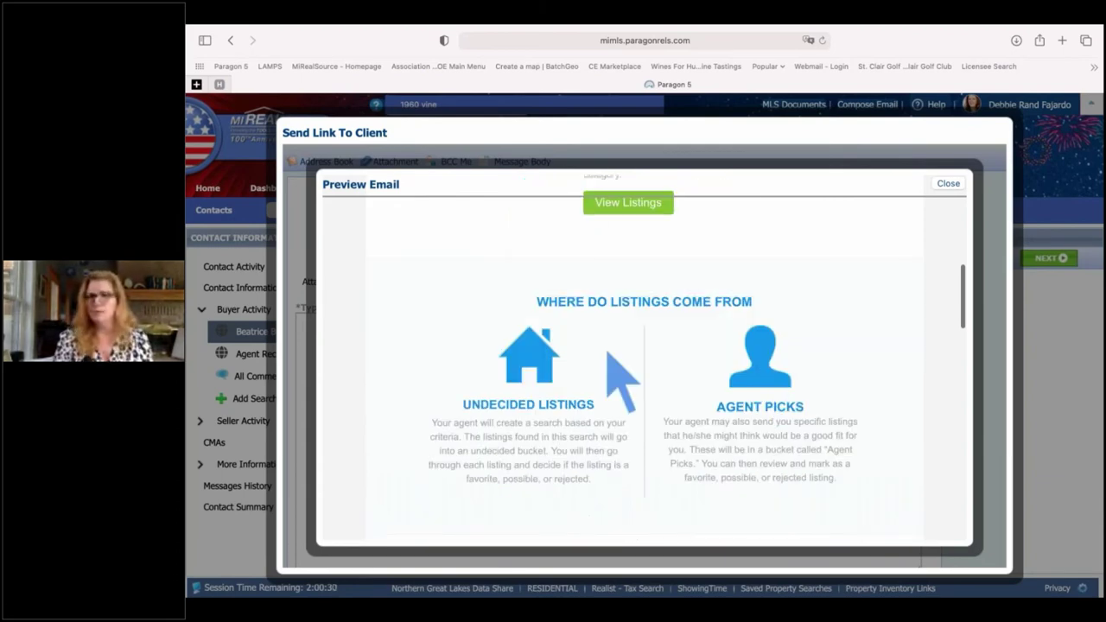
scroll(631, 400, "down", 1)
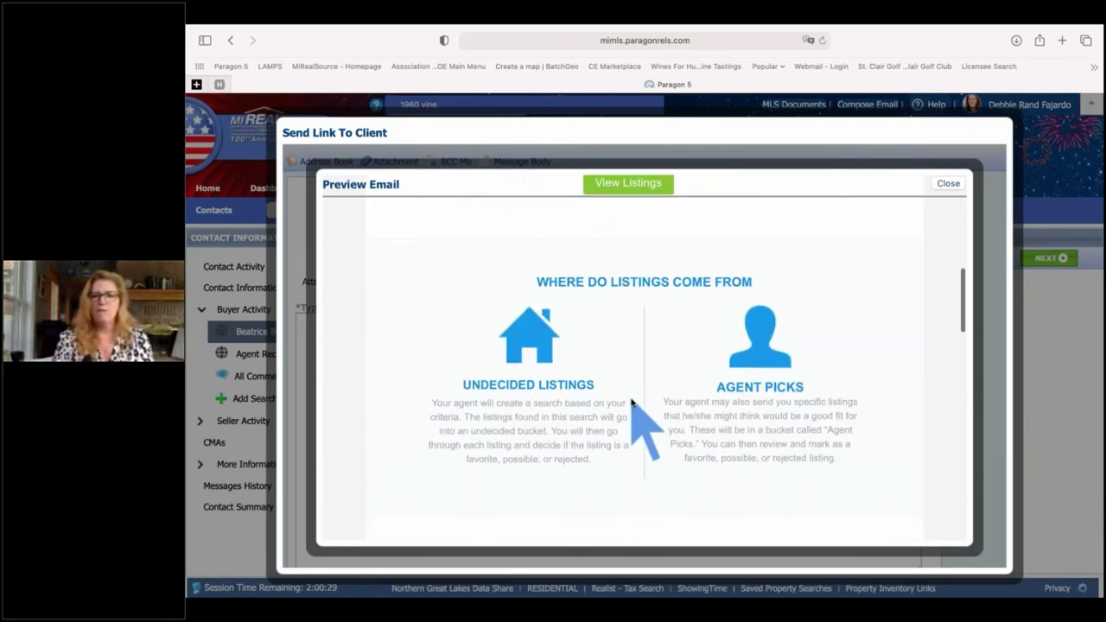
scroll(631, 400, "down", 4)
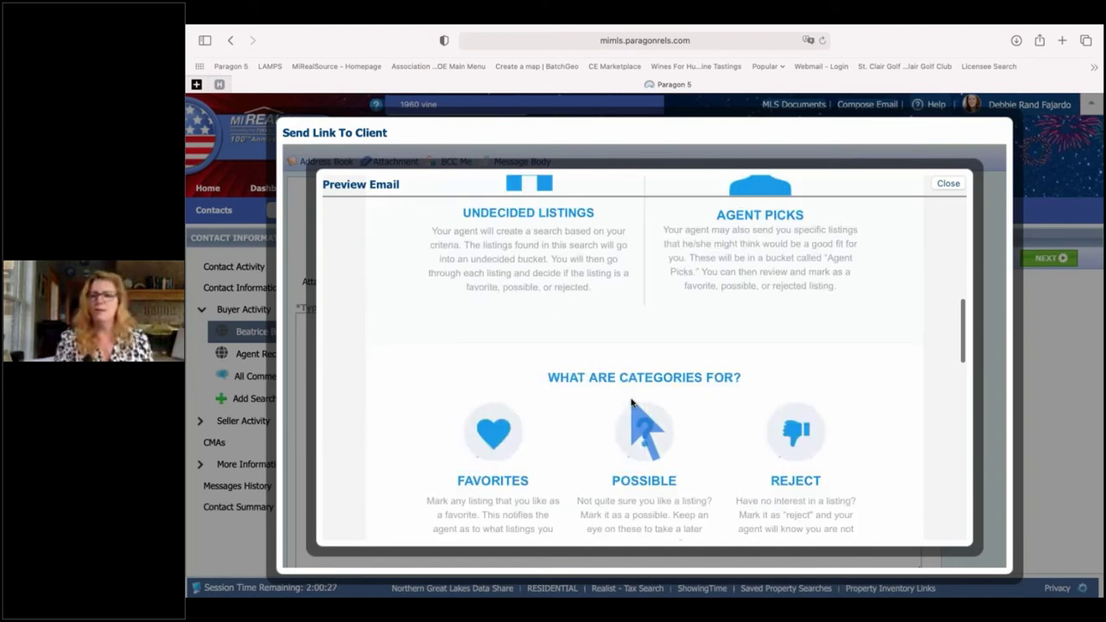
scroll(810, 378, "down", 2)
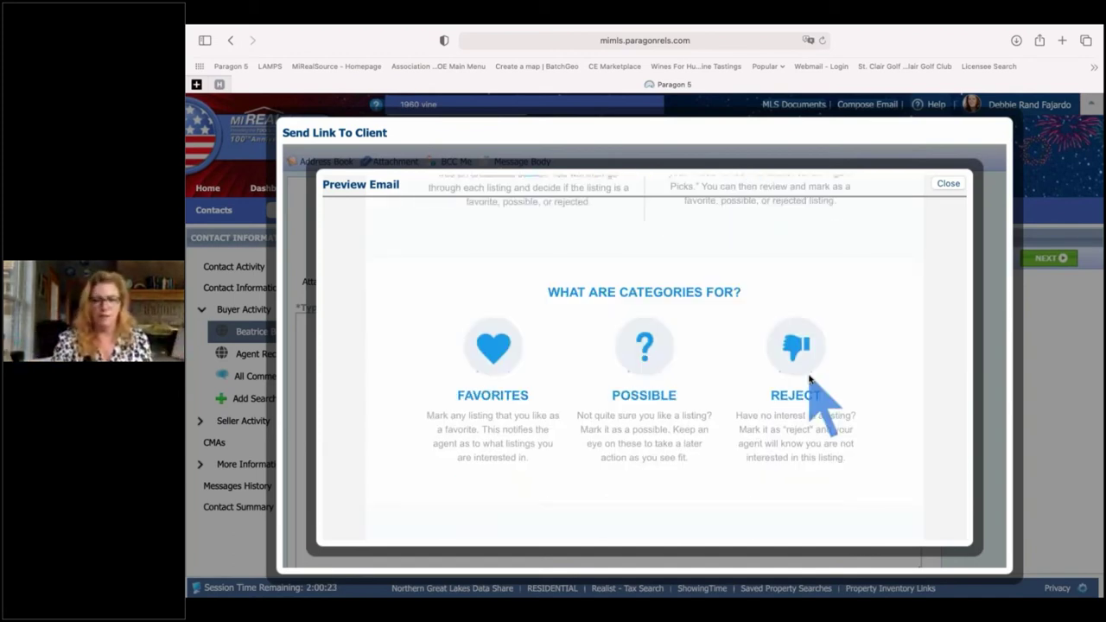
scroll(810, 377, "down", 1)
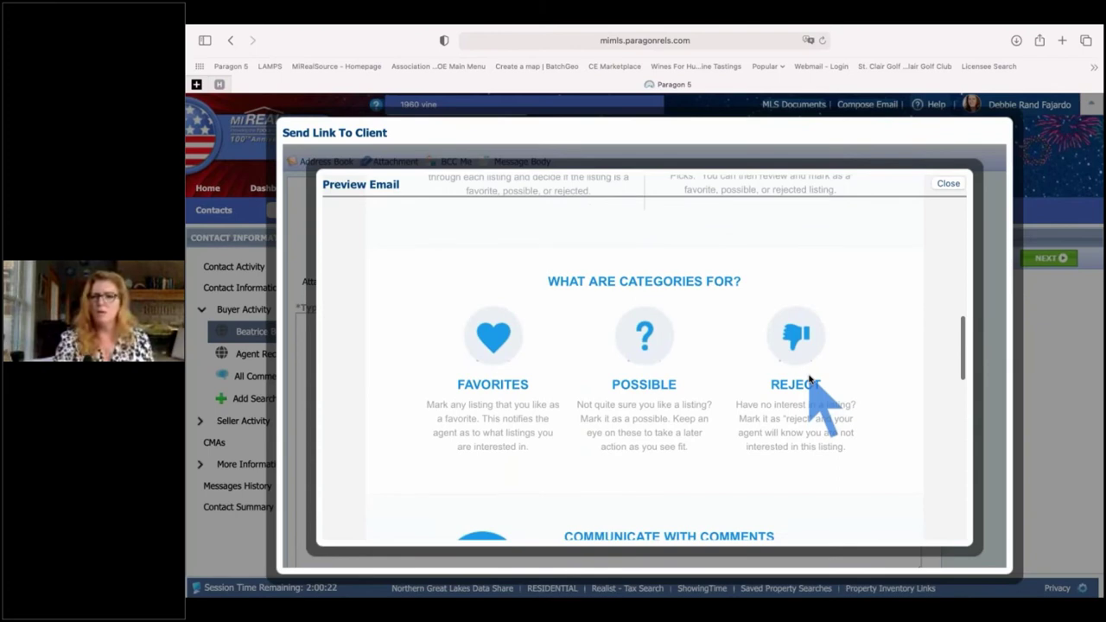
scroll(640, 318, "down", 5)
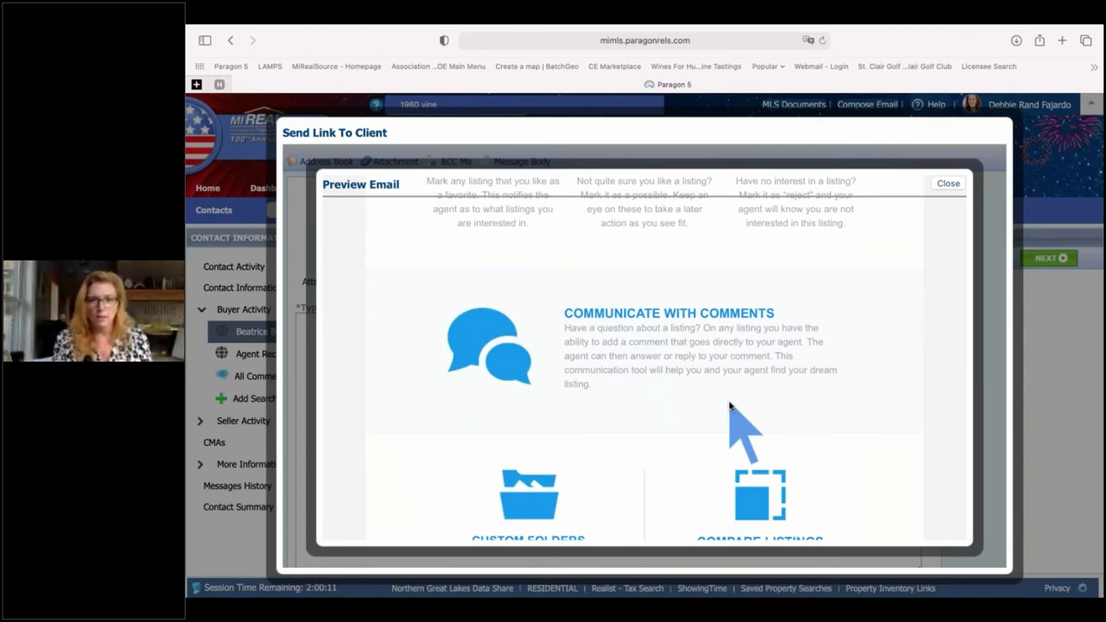
scroll(729, 406, "down", 1)
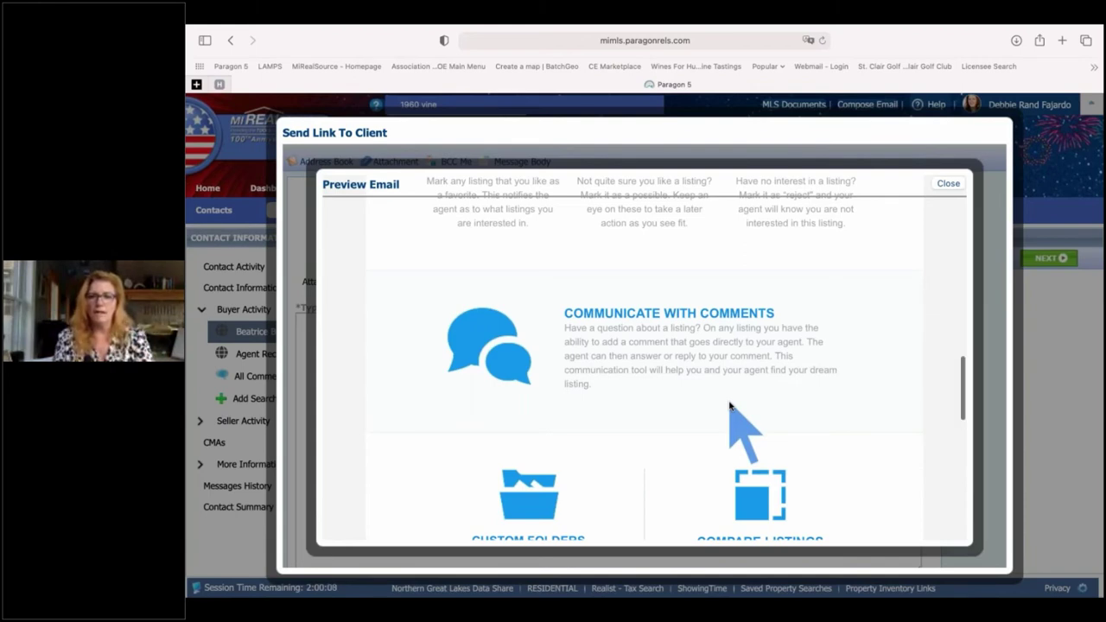
scroll(729, 406, "down", 1)
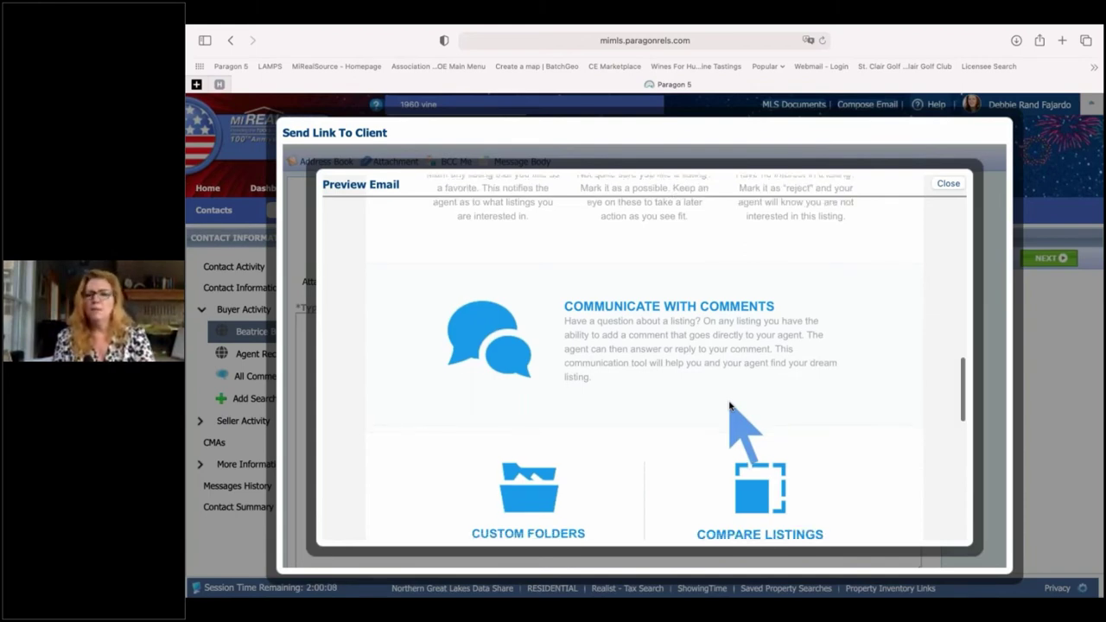
scroll(729, 406, "down", 2)
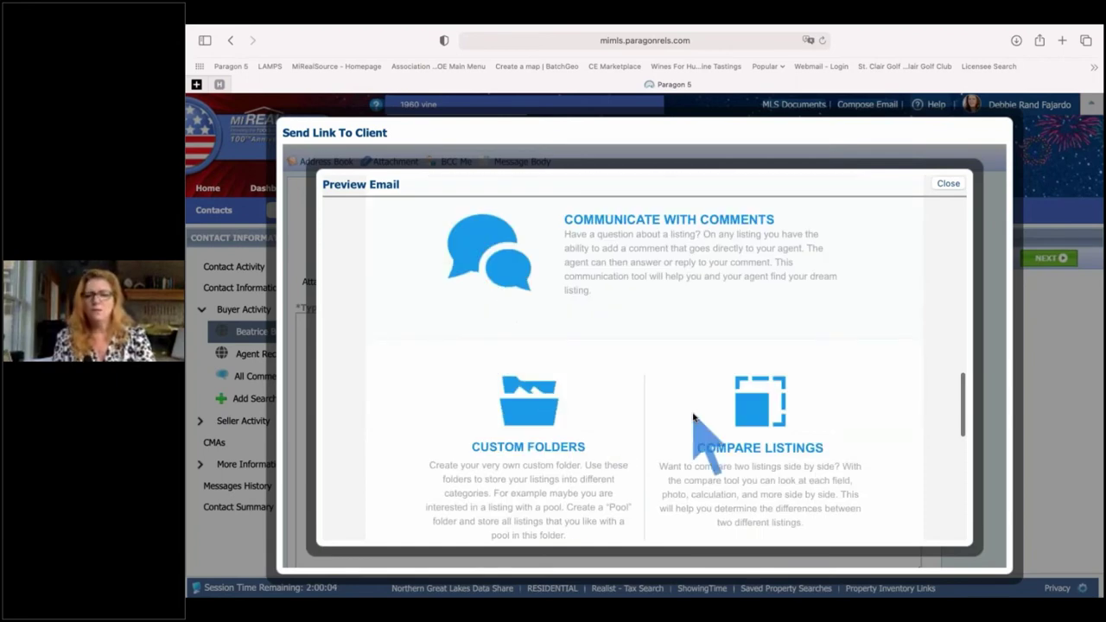
scroll(693, 418, "down", 3)
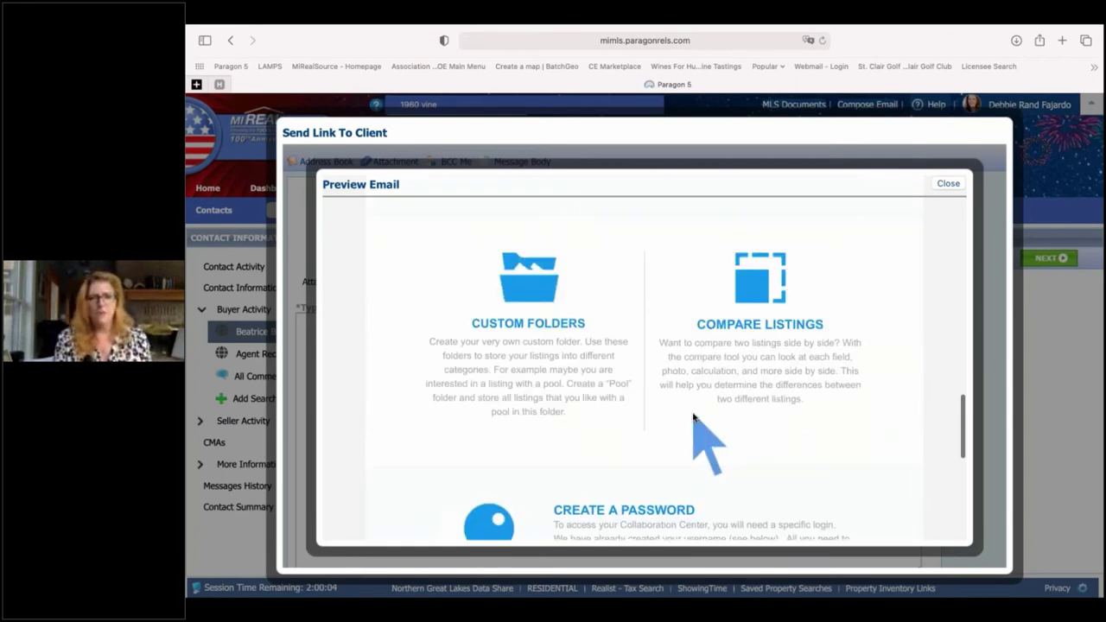
scroll(693, 419, "down", 4)
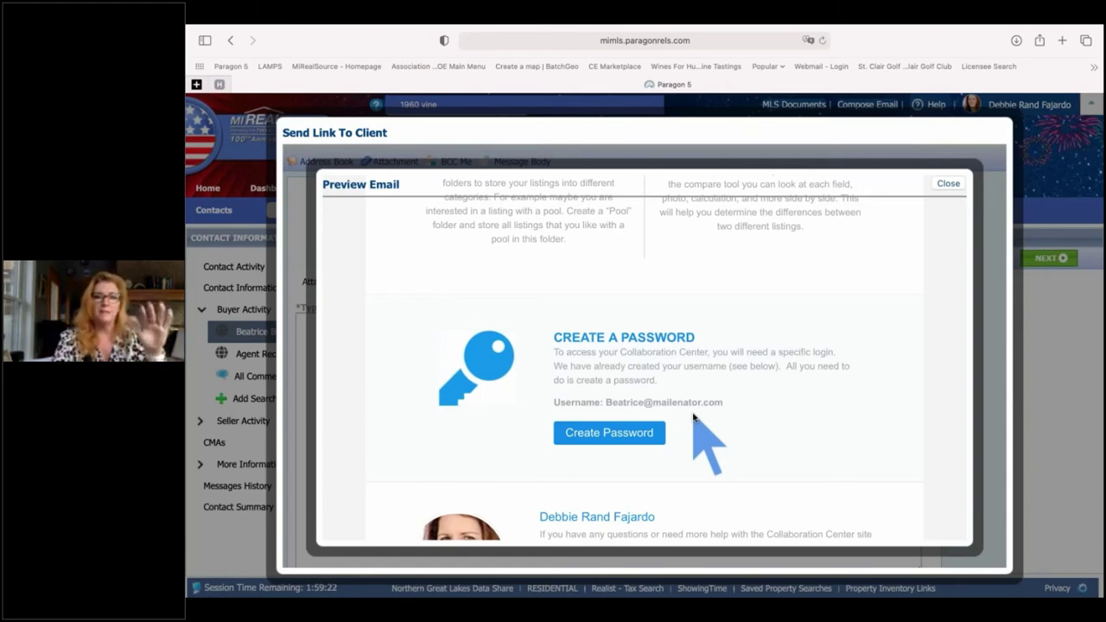
- Read to the agent's signature, test its Google+ link, then close that browser tab
scroll(693, 419, "down", 1)
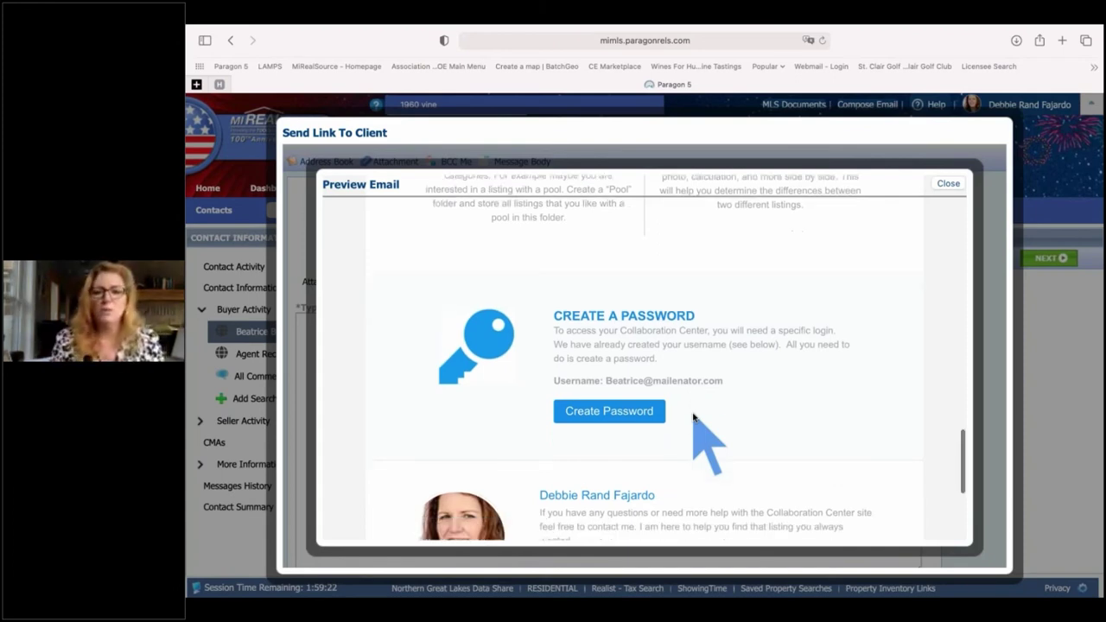
scroll(694, 418, "down", 5)
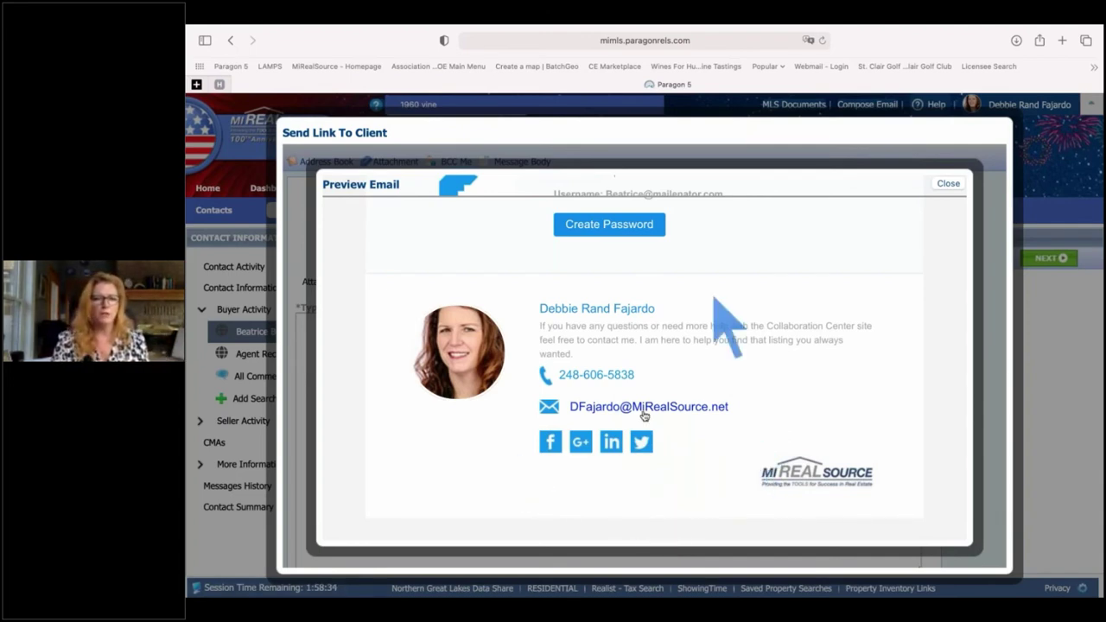
left_click(581, 442)
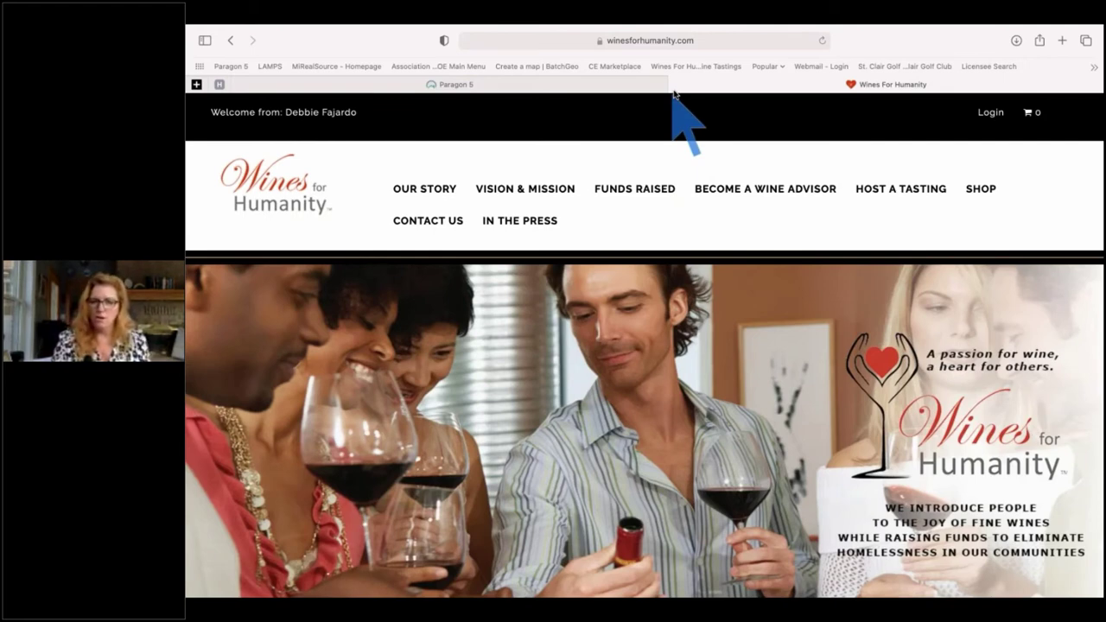
left_click(675, 88)
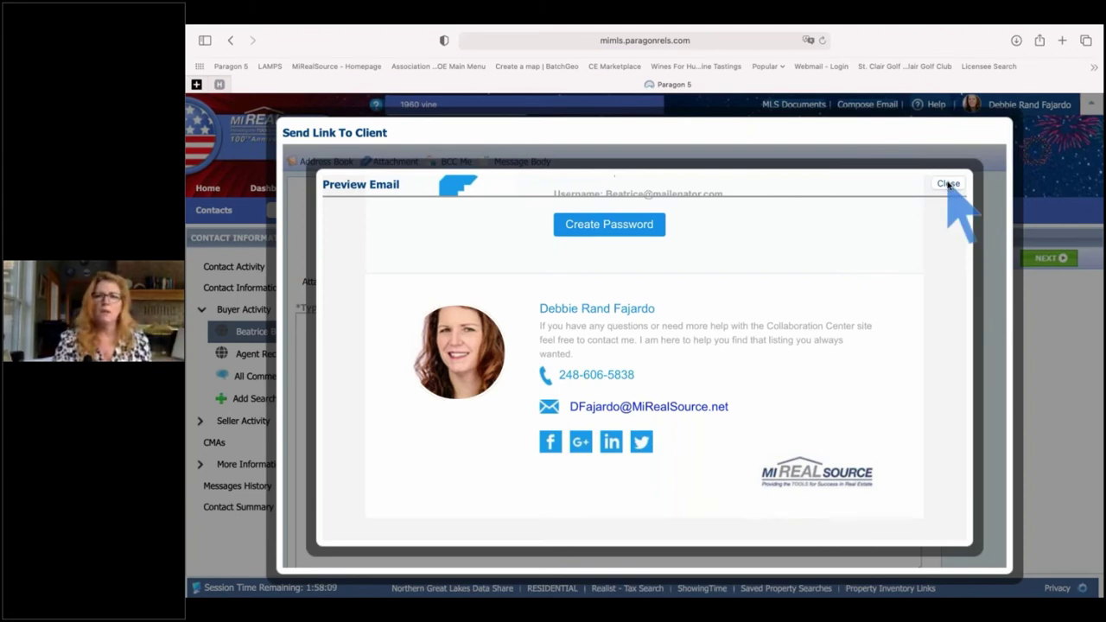
- Close the preview and send the welcome email to the buyer
left_click(948, 184)
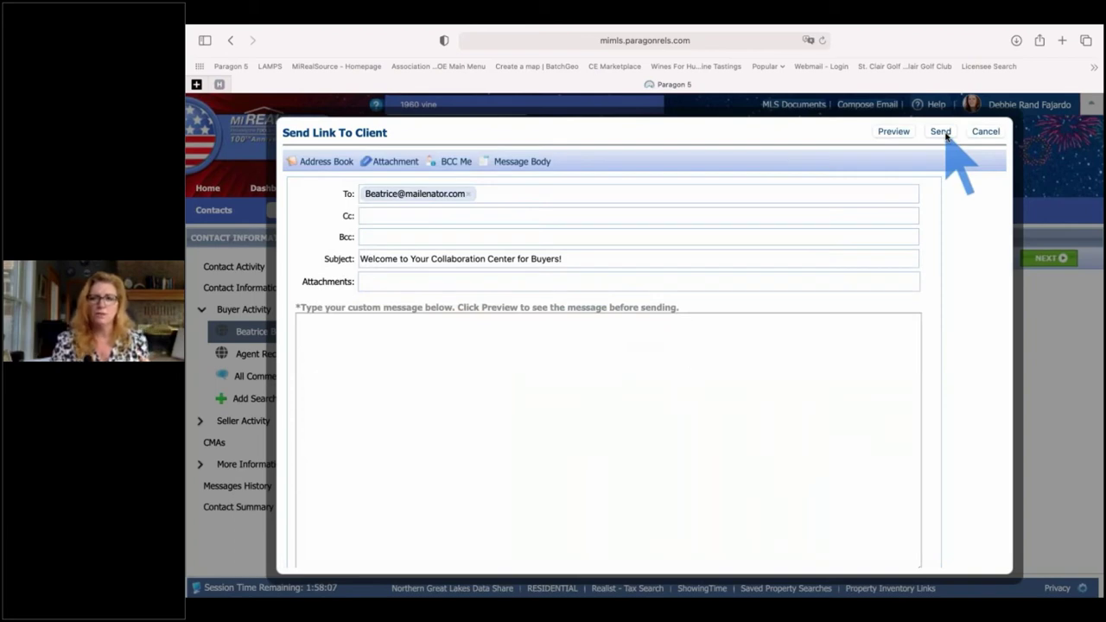
left_click(941, 133)
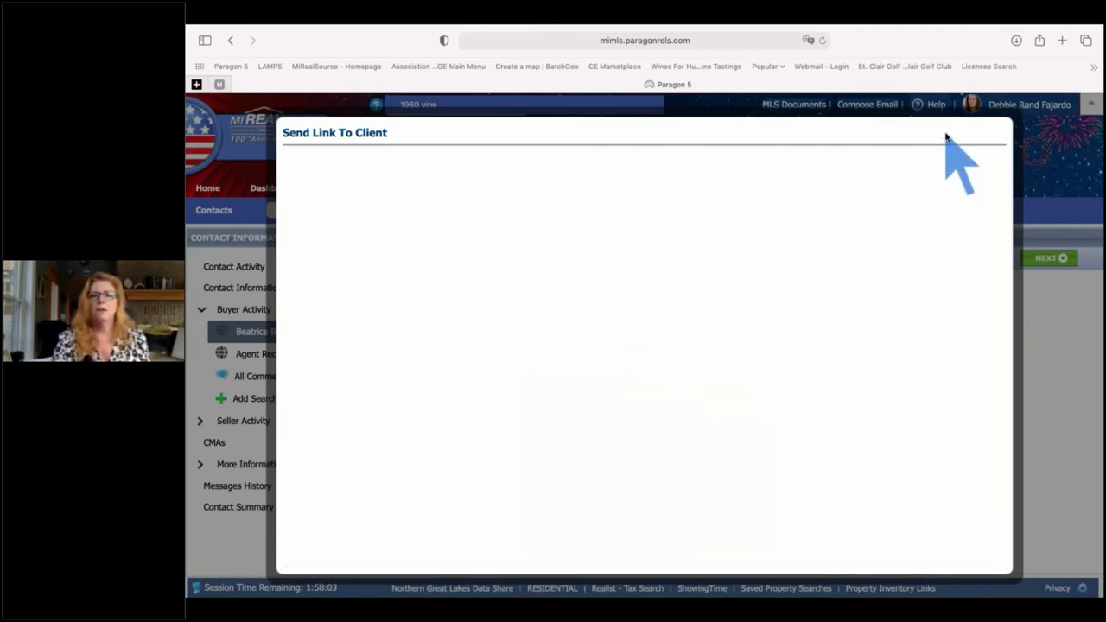